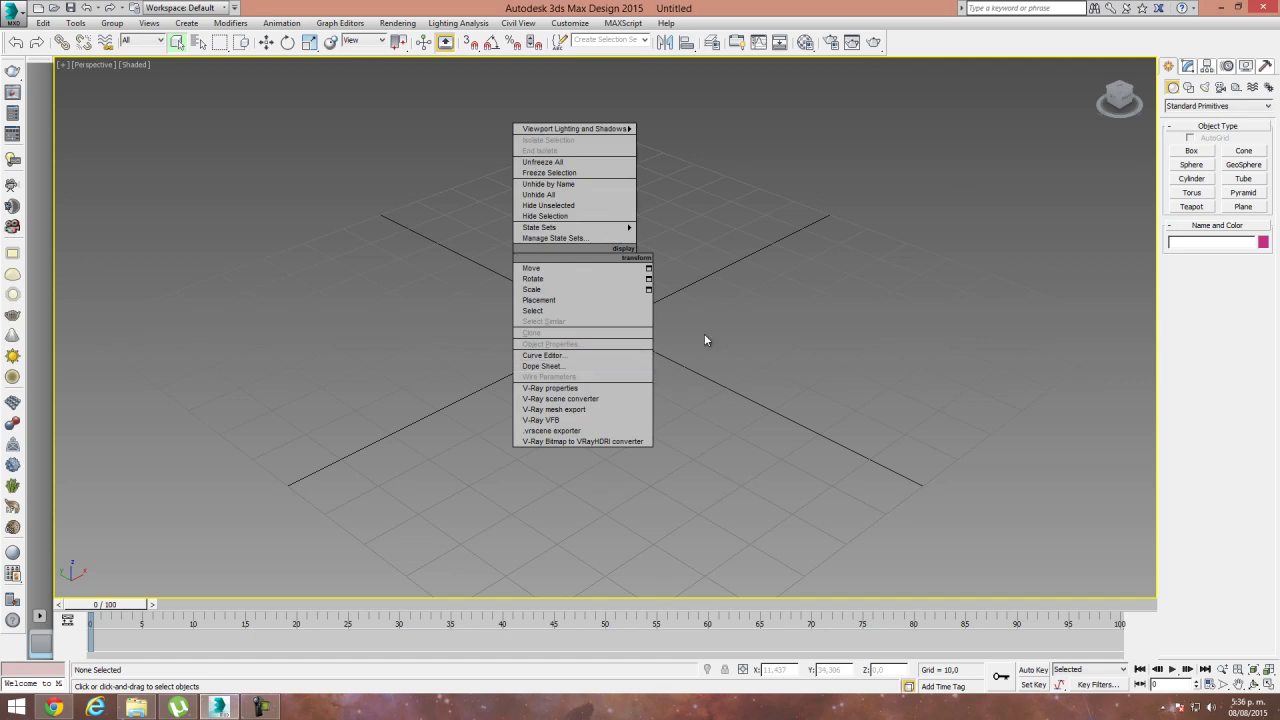
pyautogui.click(743, 347)
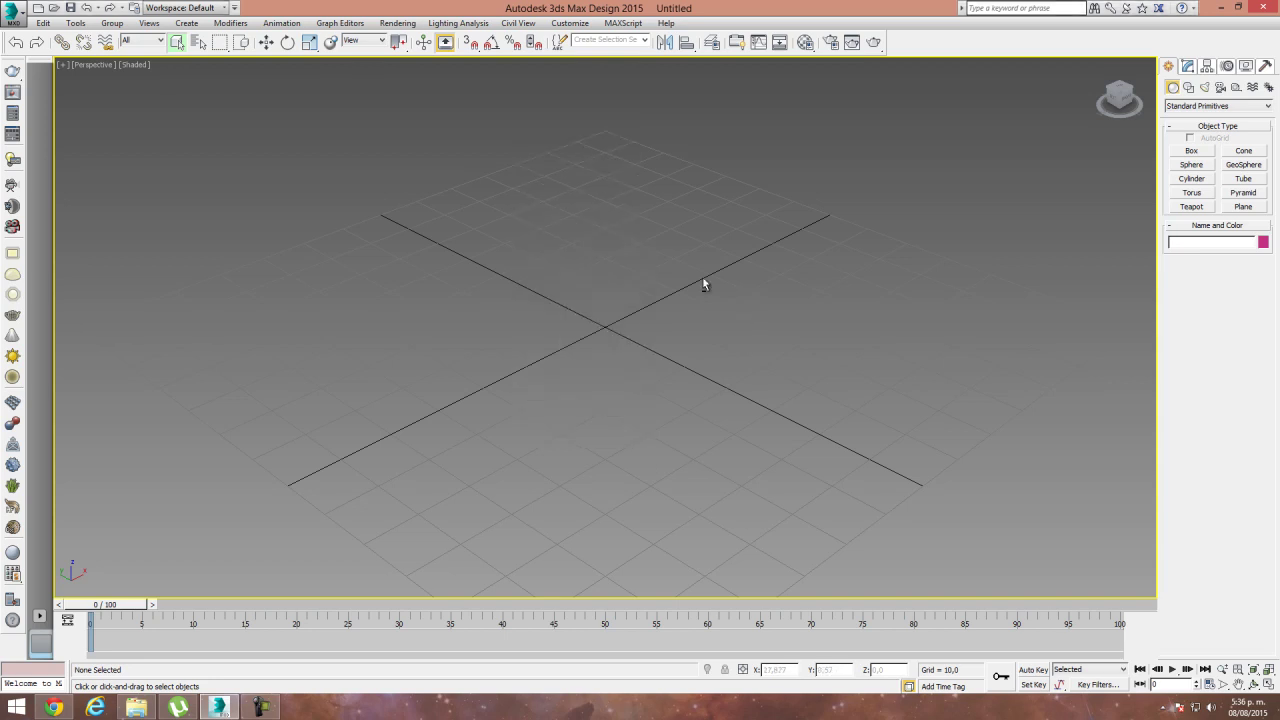
pyautogui.keyDown('alt'); pyautogui.rightClick(697, 270); pyautogui.keyUp('alt')
pyautogui.click(483, 266)
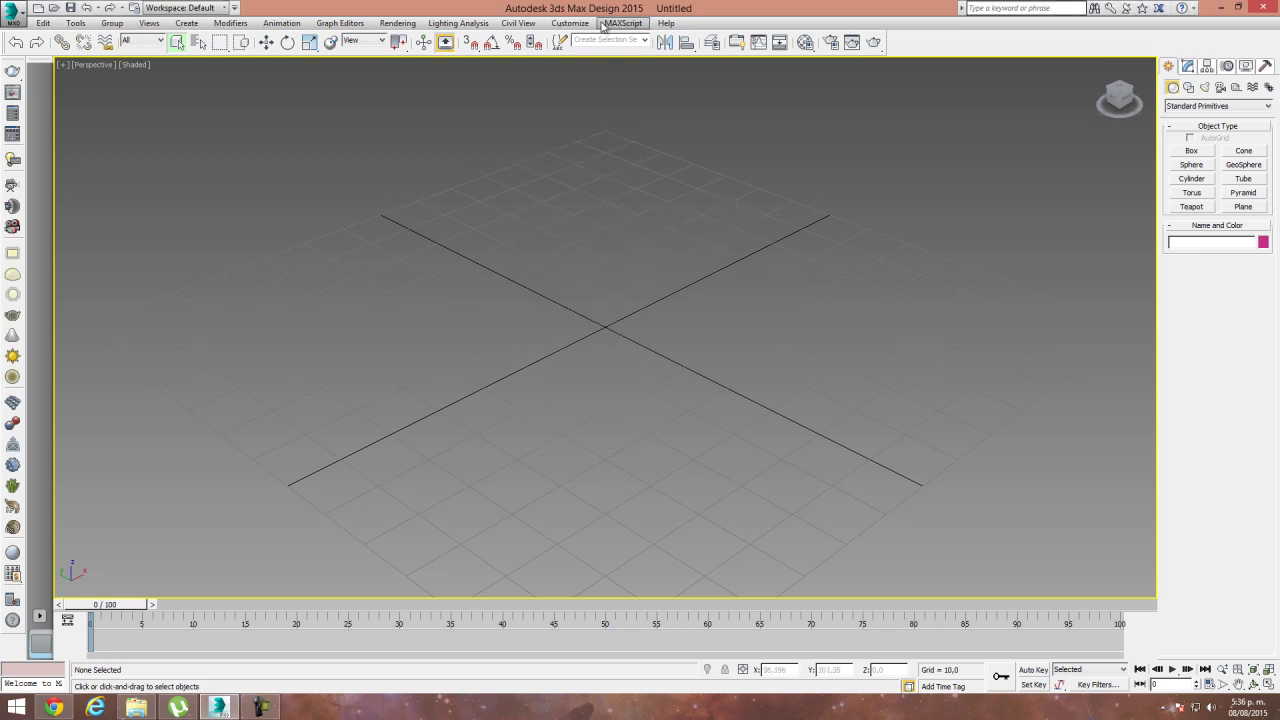
pyautogui.click(570, 24)
pyautogui.click(616, 233)
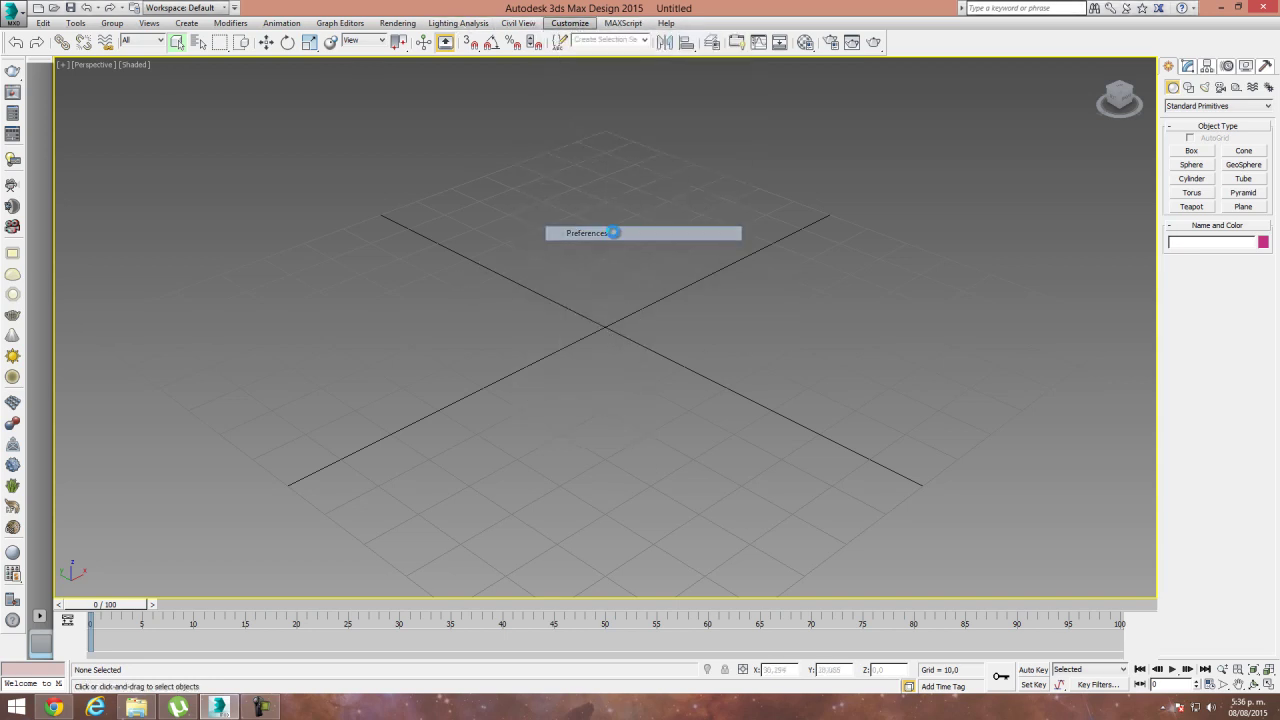
pyautogui.click(829, 142)
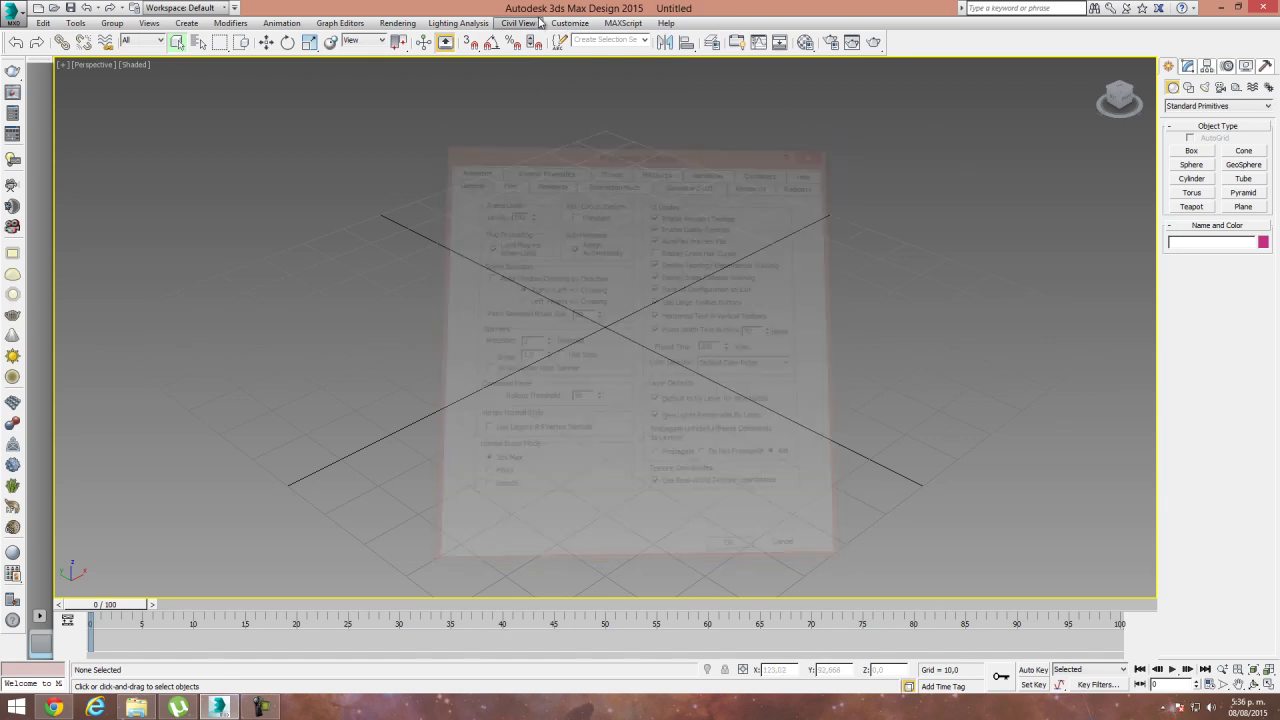
# Open the Customize User Interface settings for quads and choose the Animation [Alt+RMB] quad set for editing.
pyautogui.click(570, 23)
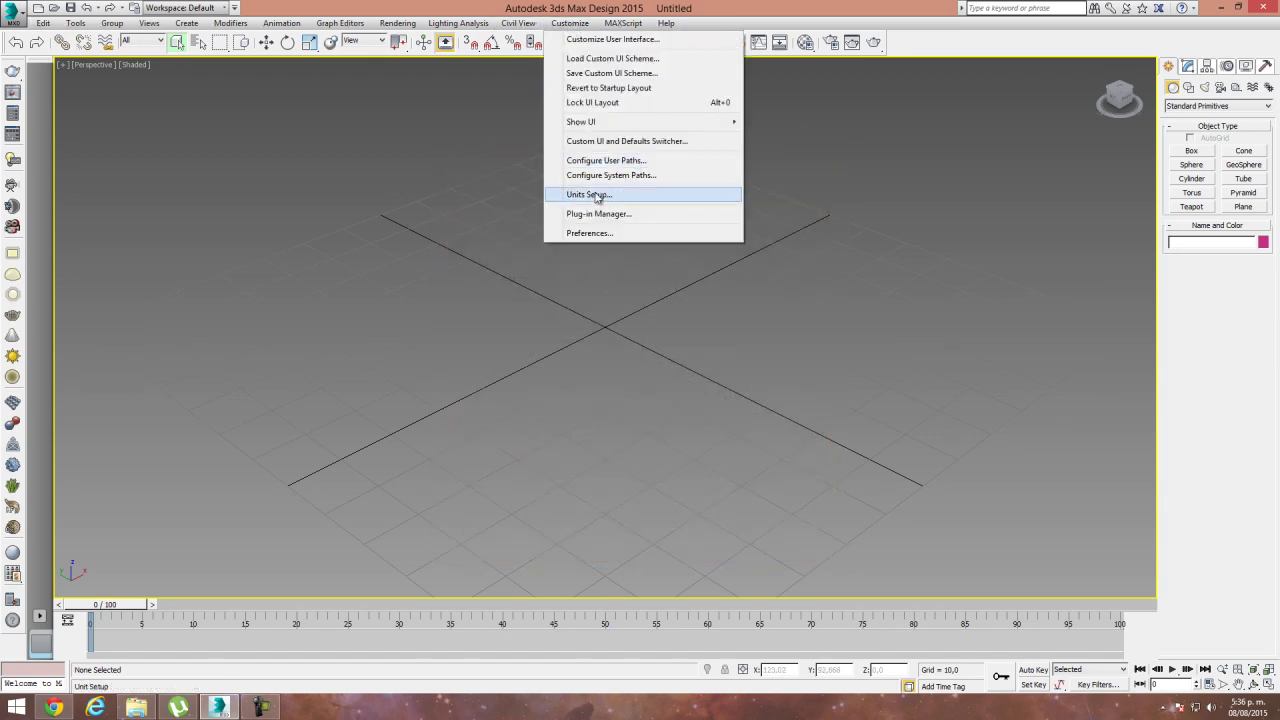
pyautogui.click(612, 39)
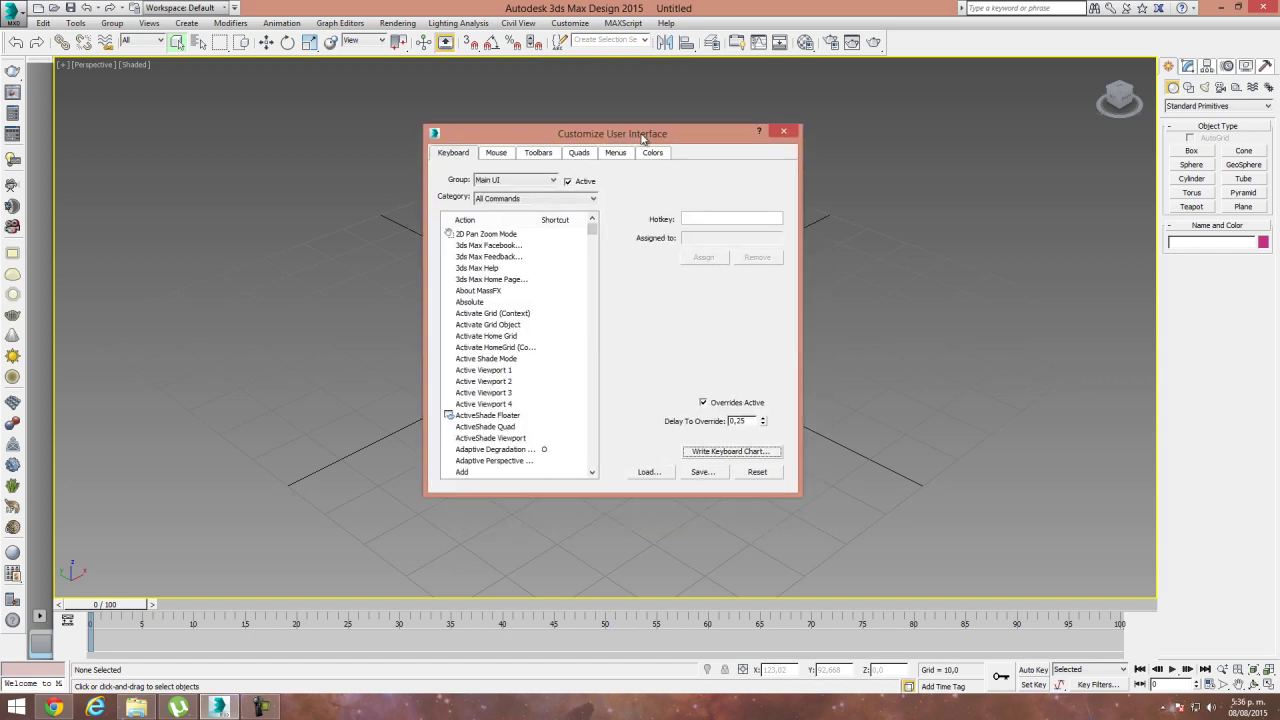
pyautogui.click(569, 140)
pyautogui.click(690, 167)
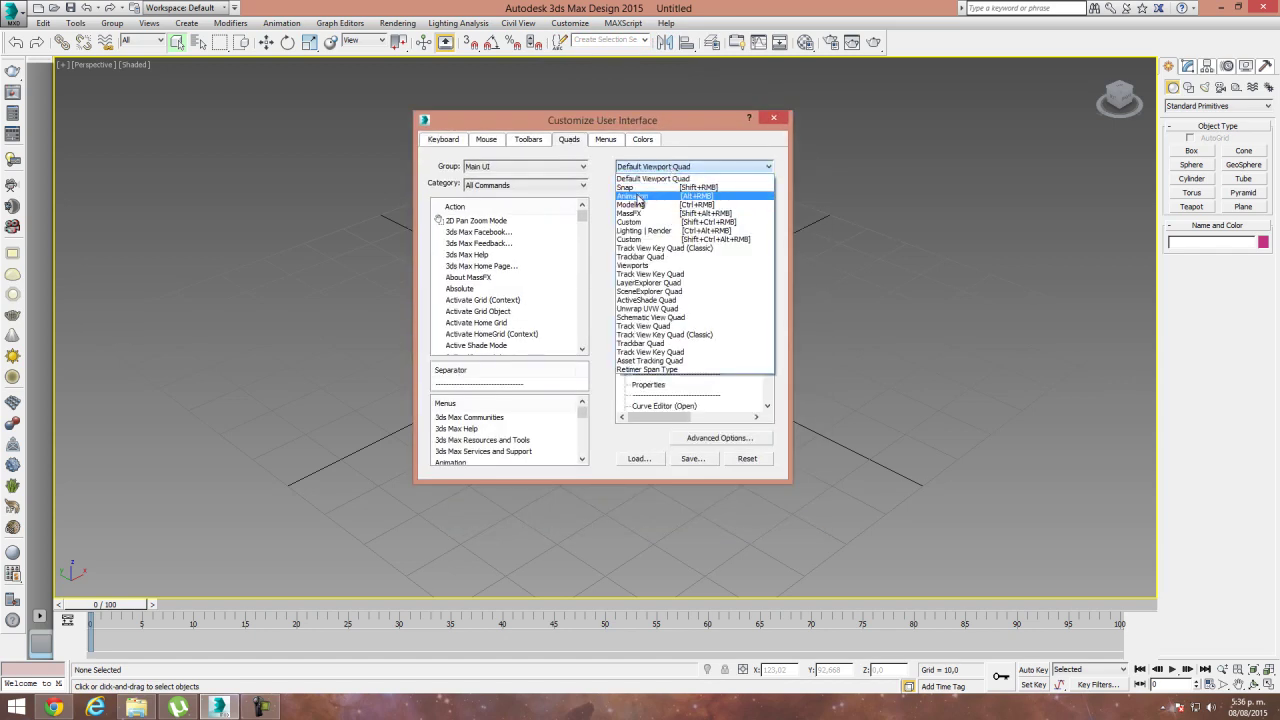
pyautogui.click(684, 228)
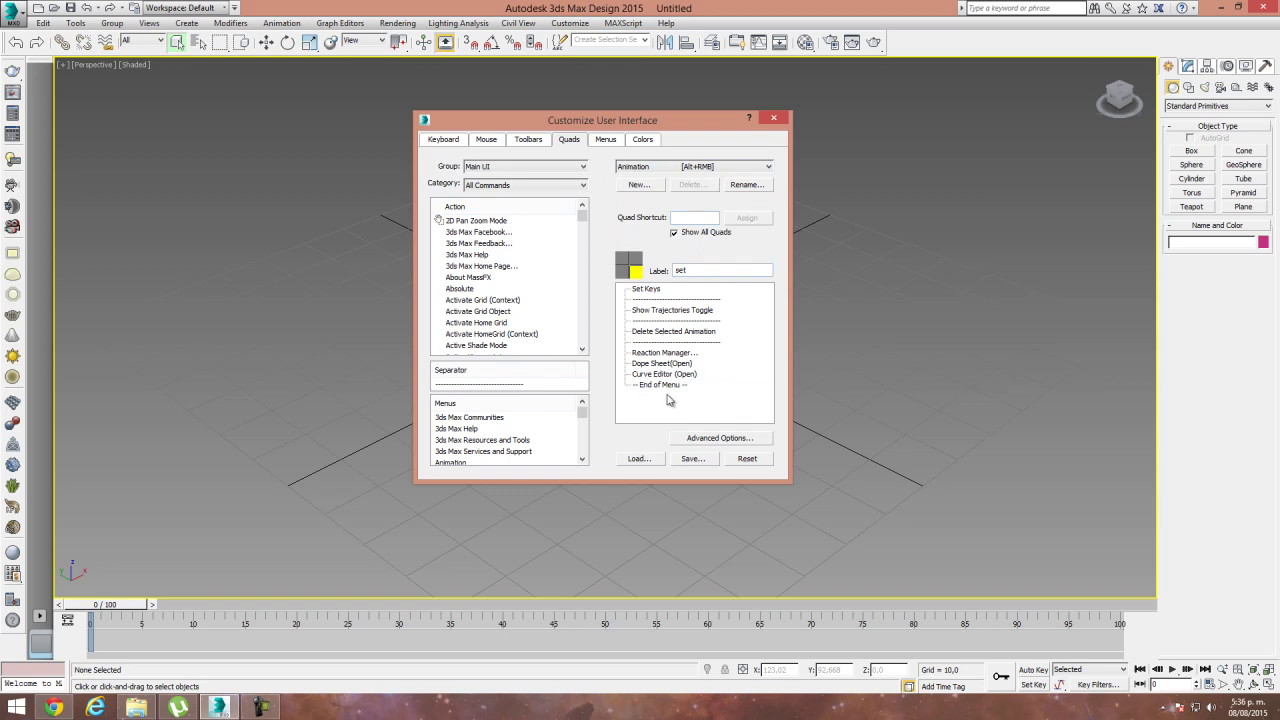
# Add a separator and the Bone Tools... action after Curve Editor (Open) in the Animation quad menu.
pyautogui.moveTo(446, 371); pyautogui.dragTo(706, 390)
pyautogui.click(480, 235)
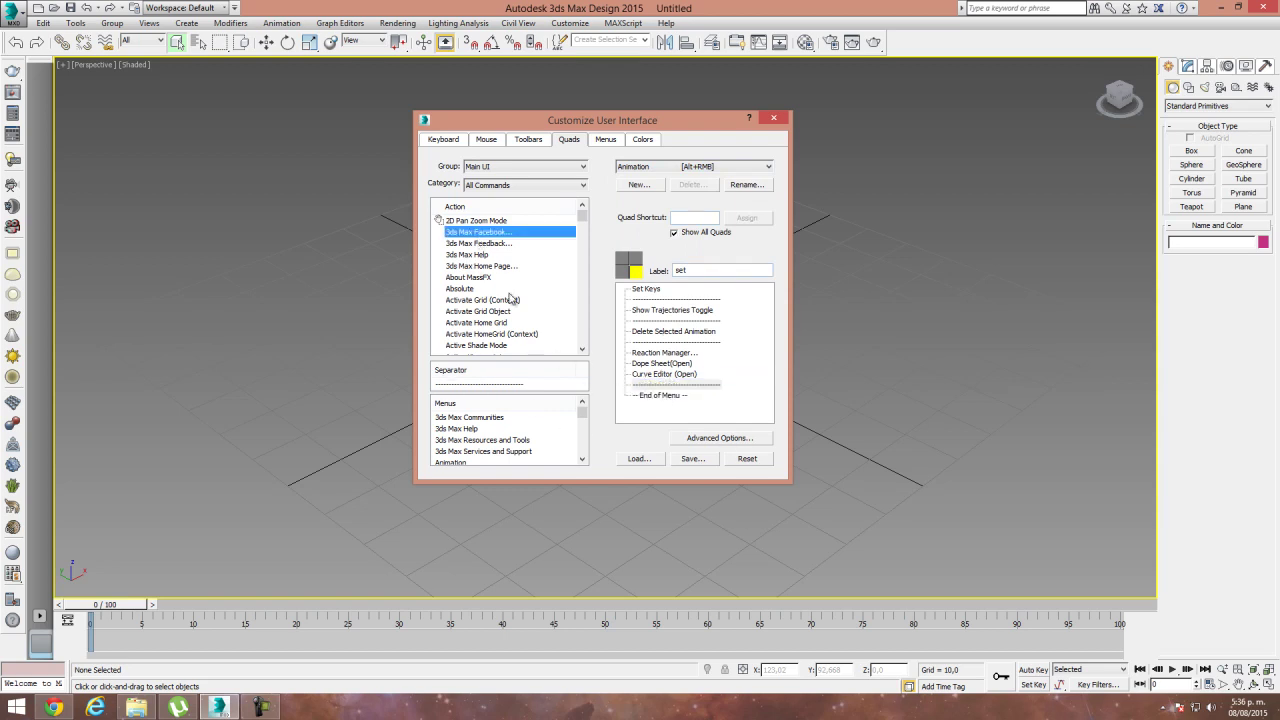
pyautogui.press('b')
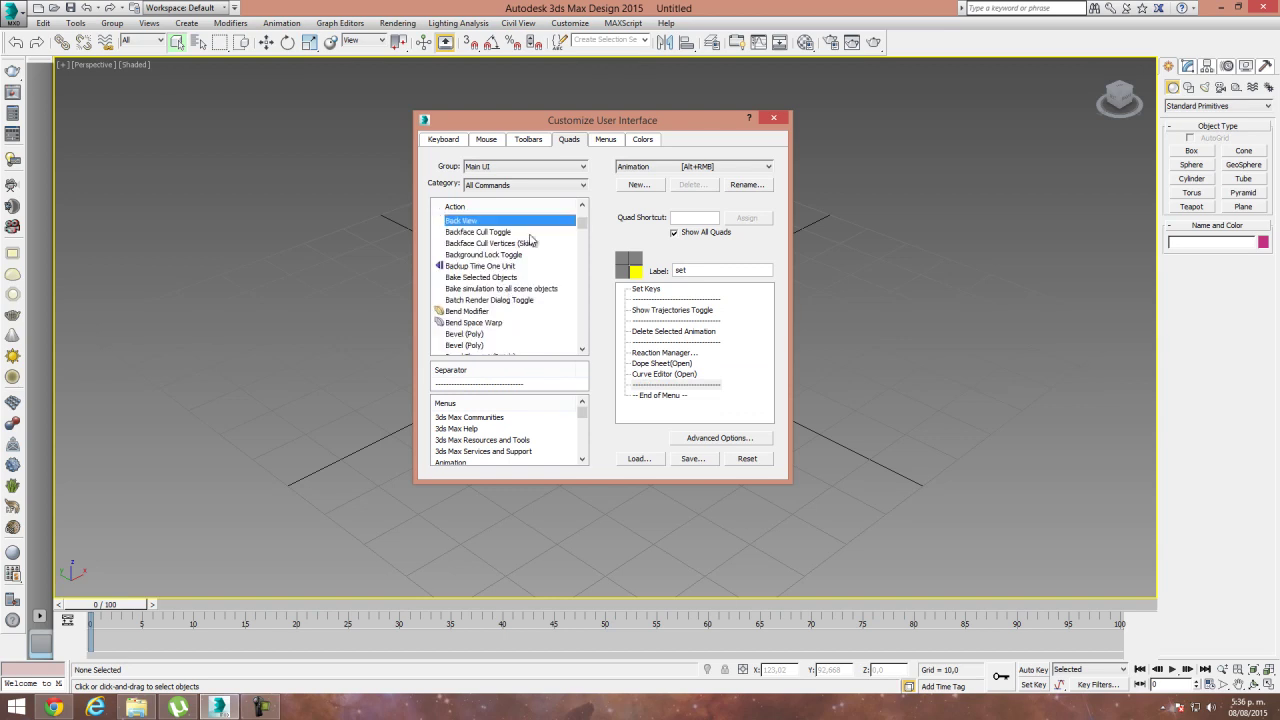
pyautogui.press('b')
pyautogui.press('i')
pyautogui.press('p')
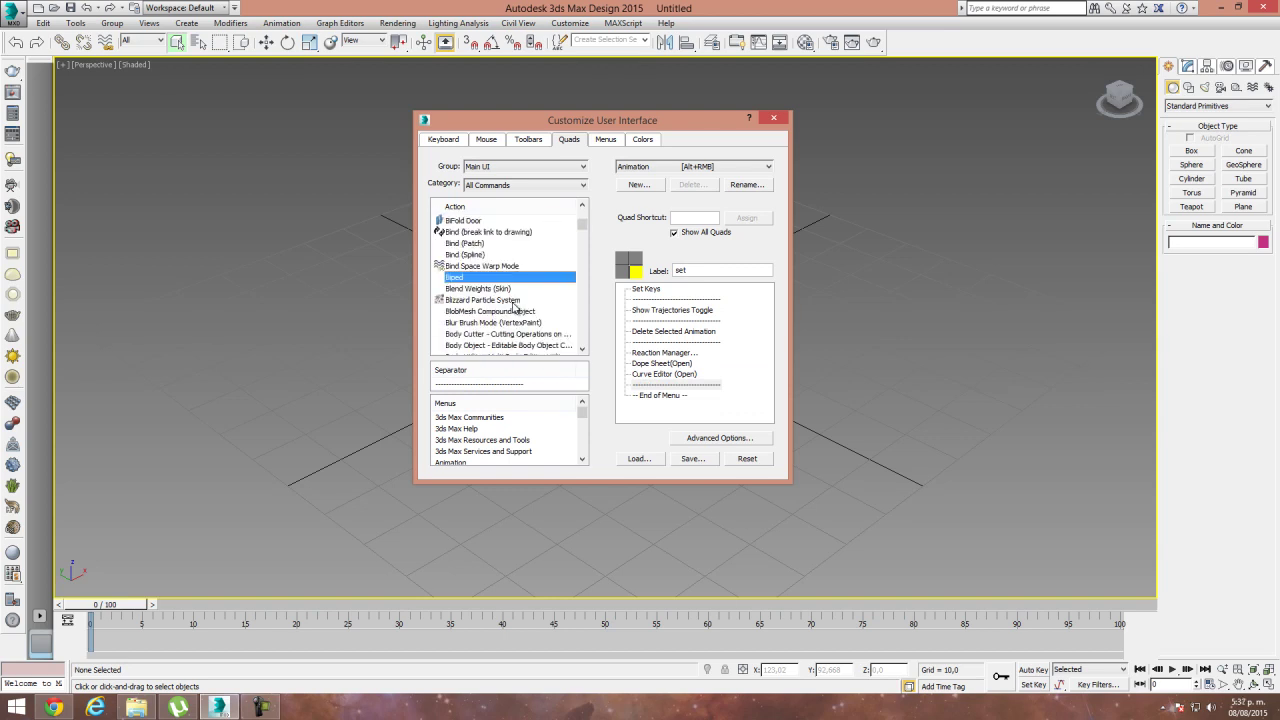
pyautogui.press('b')
pyautogui.press('o')
pyautogui.press('m')
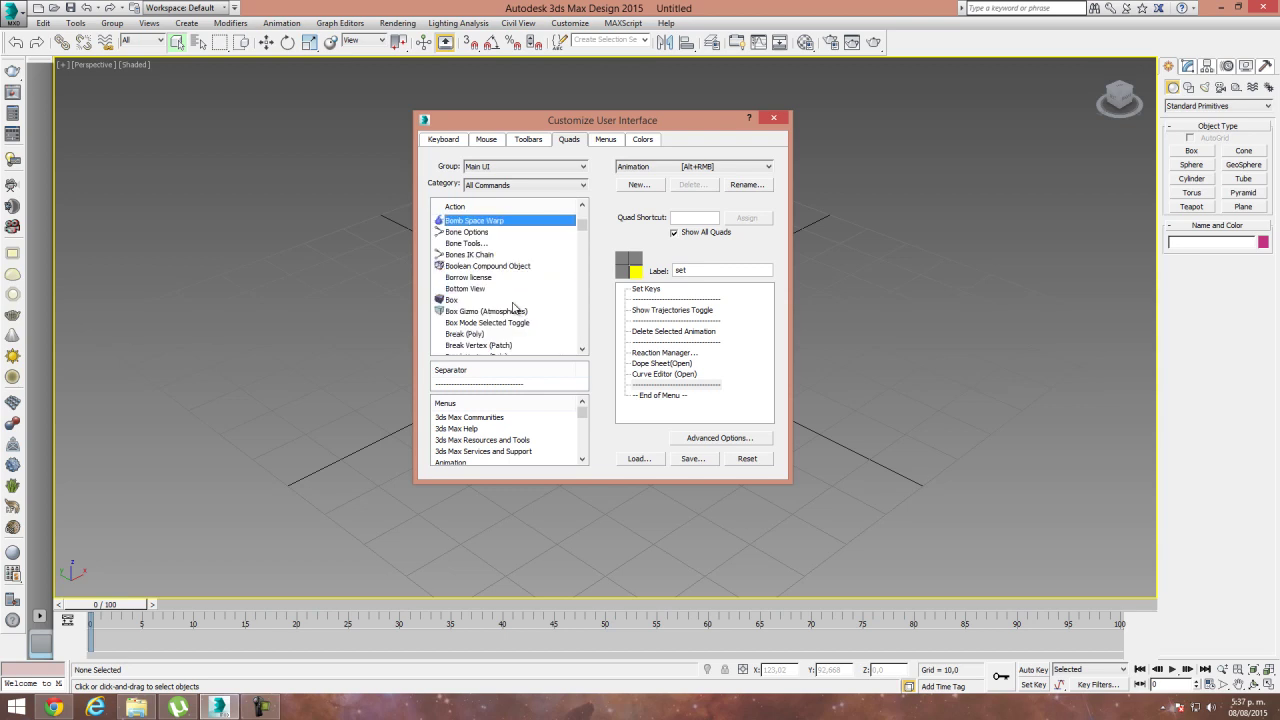
pyautogui.moveTo(467, 243); pyautogui.dragTo(700, 392)
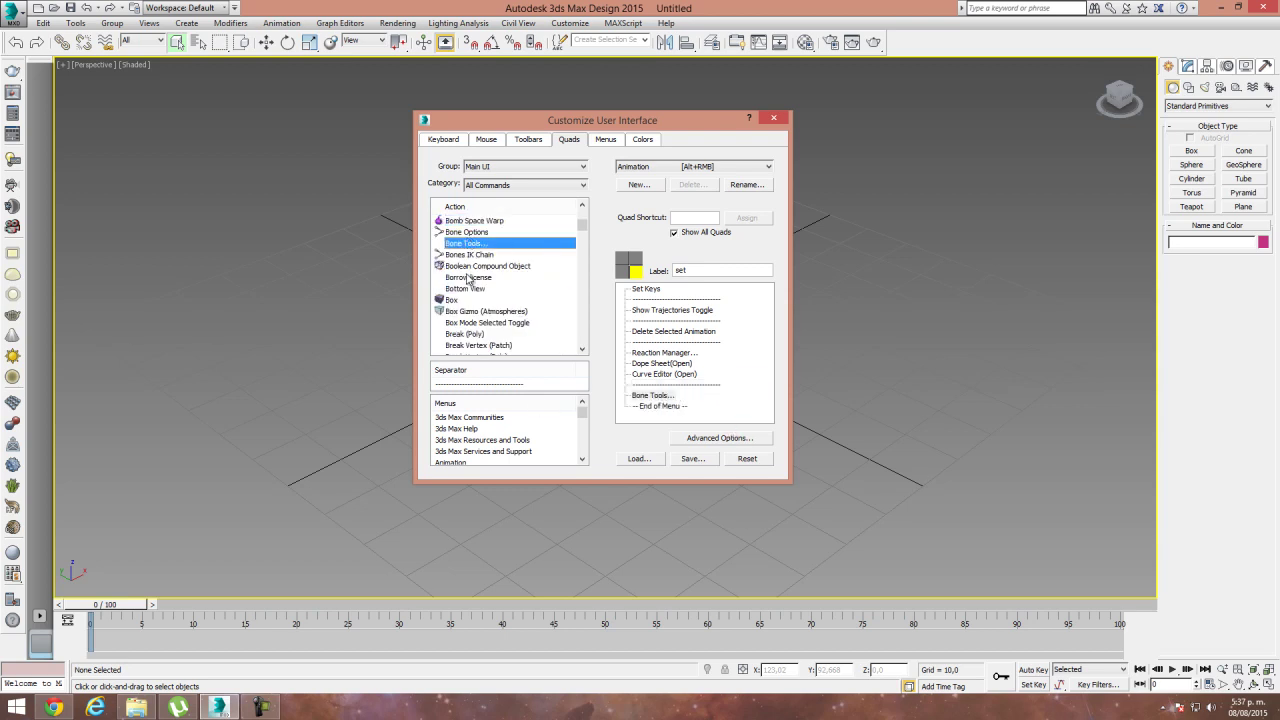
# Find the Manage Layers... action and add it below Bone Tools... in the quad menu.
pyautogui.click(470, 288)
pyautogui.press('m')
pyautogui.press('a')
pyautogui.press('n')
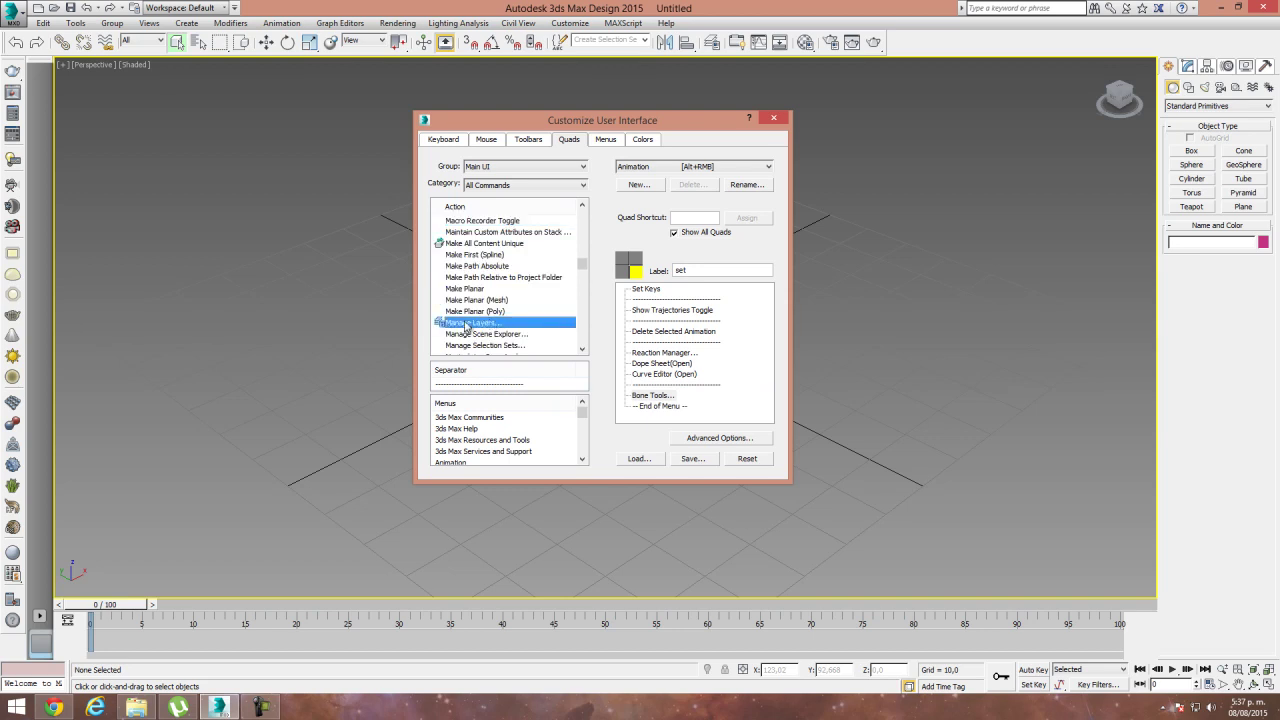
pyautogui.moveTo(470, 325); pyautogui.dragTo(698, 410)
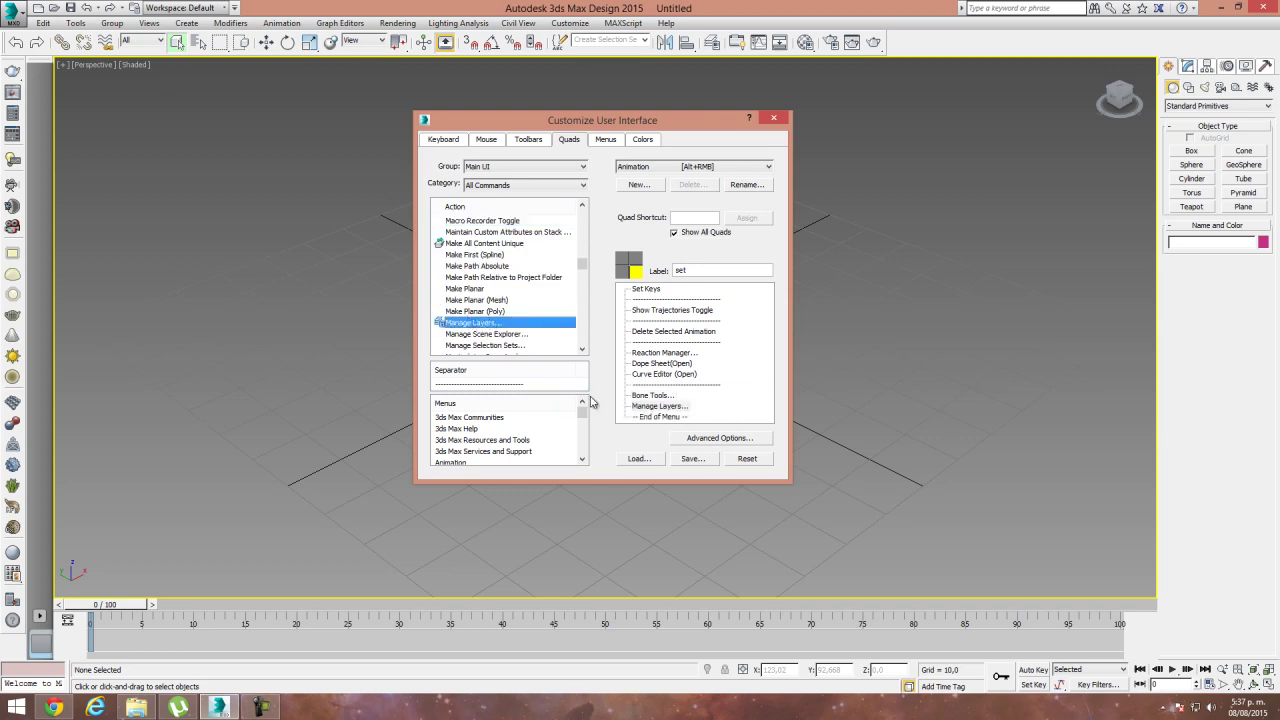
# Add a separator below Manage Layers... and the Position Constraint action beneath it.
pyautogui.moveTo(503, 390); pyautogui.dragTo(689, 418)
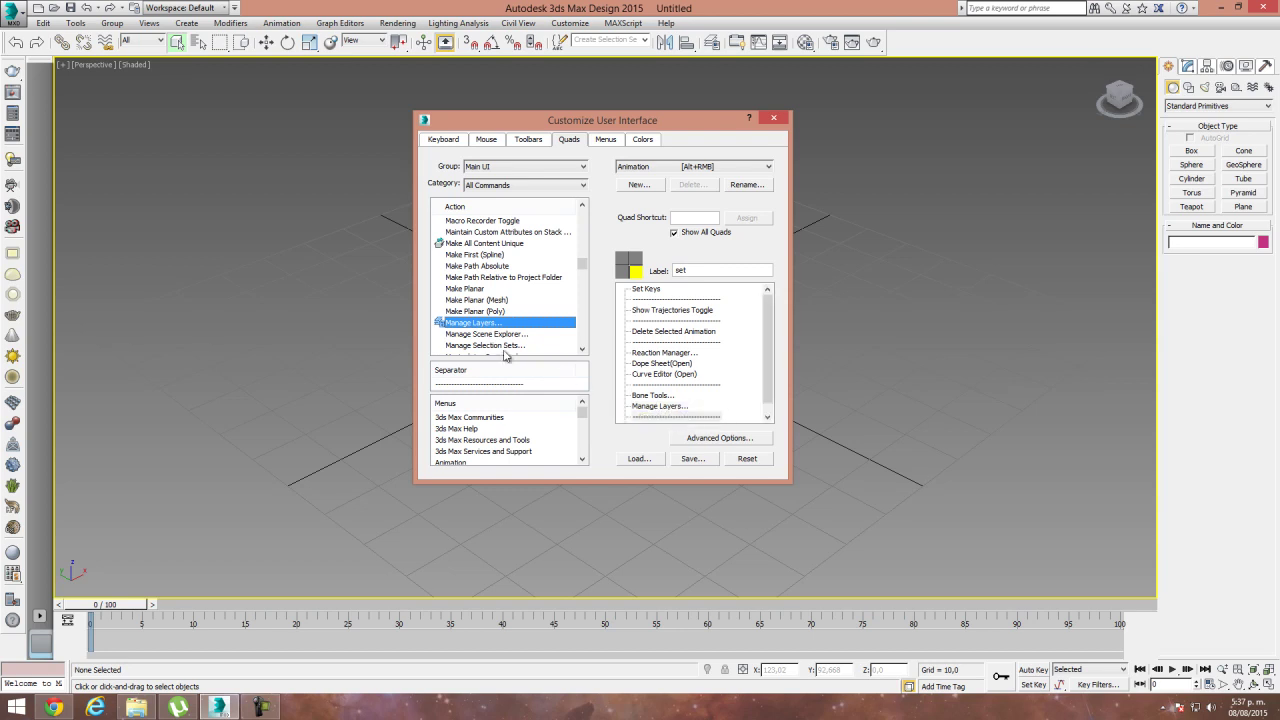
pyautogui.click(477, 254)
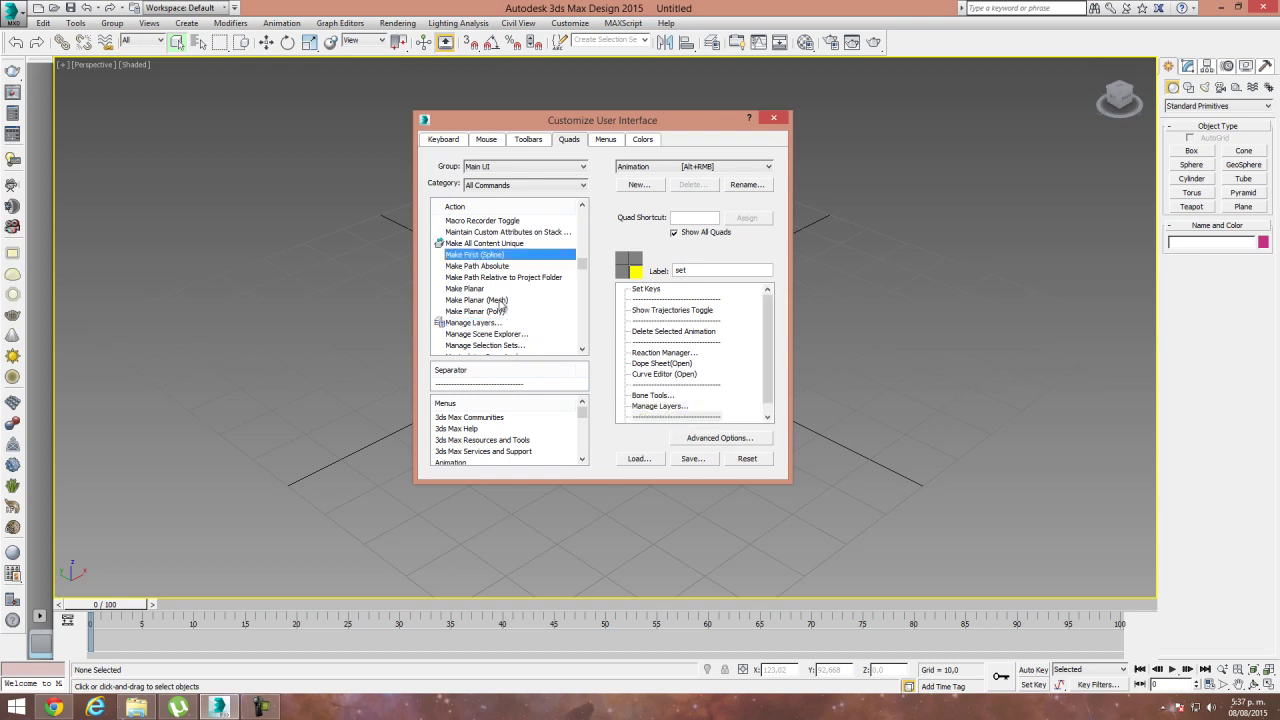
pyautogui.press('p')
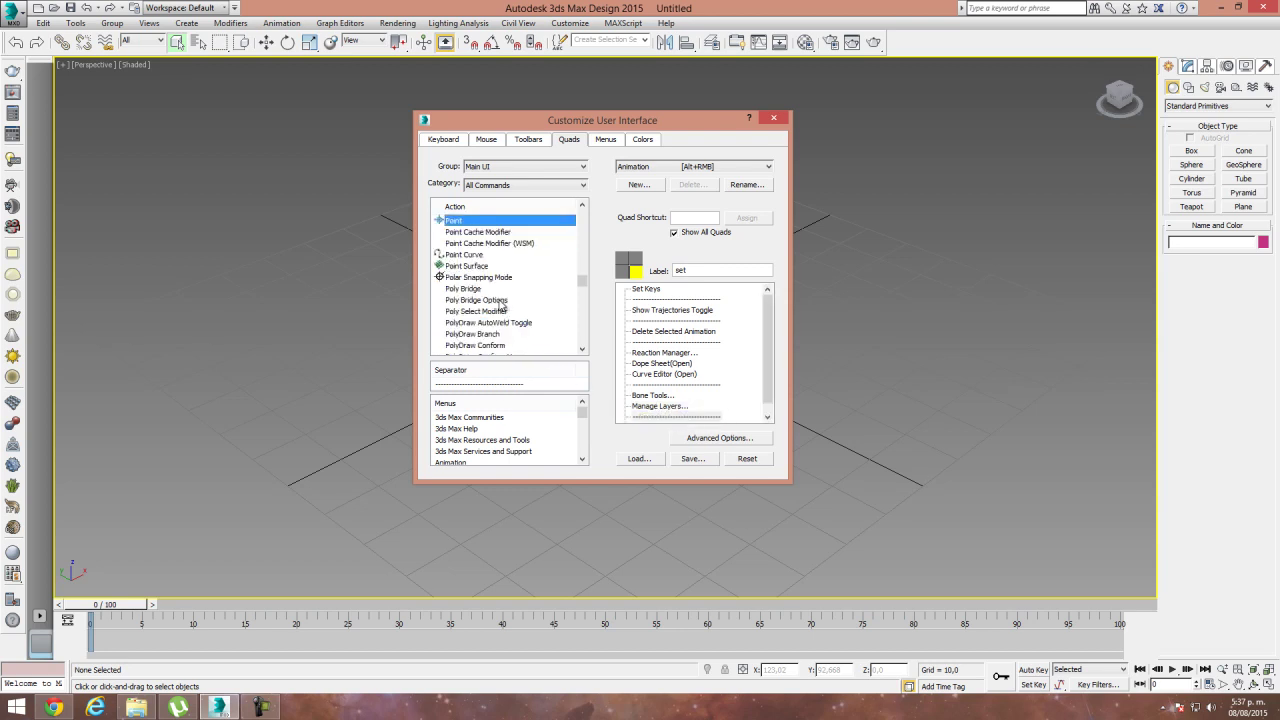
pyautogui.click(582, 349)
pyautogui.moveTo(583, 353); pyautogui.dragTo(583, 353)
pyautogui.moveTo(485, 246); pyautogui.dragTo(658, 418)
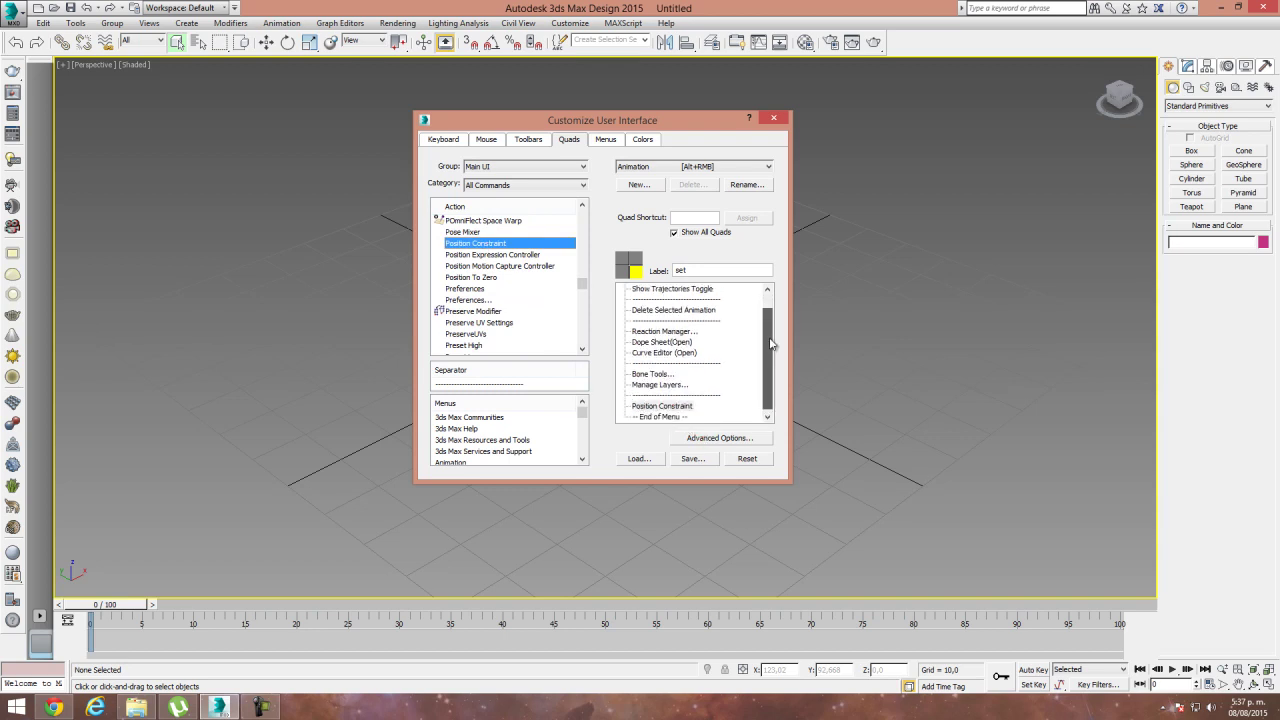
# Find the Orientation Constraint action and add it below Position Constraint in the quad menu.
pyautogui.click(457, 279)
pyautogui.write('ori')
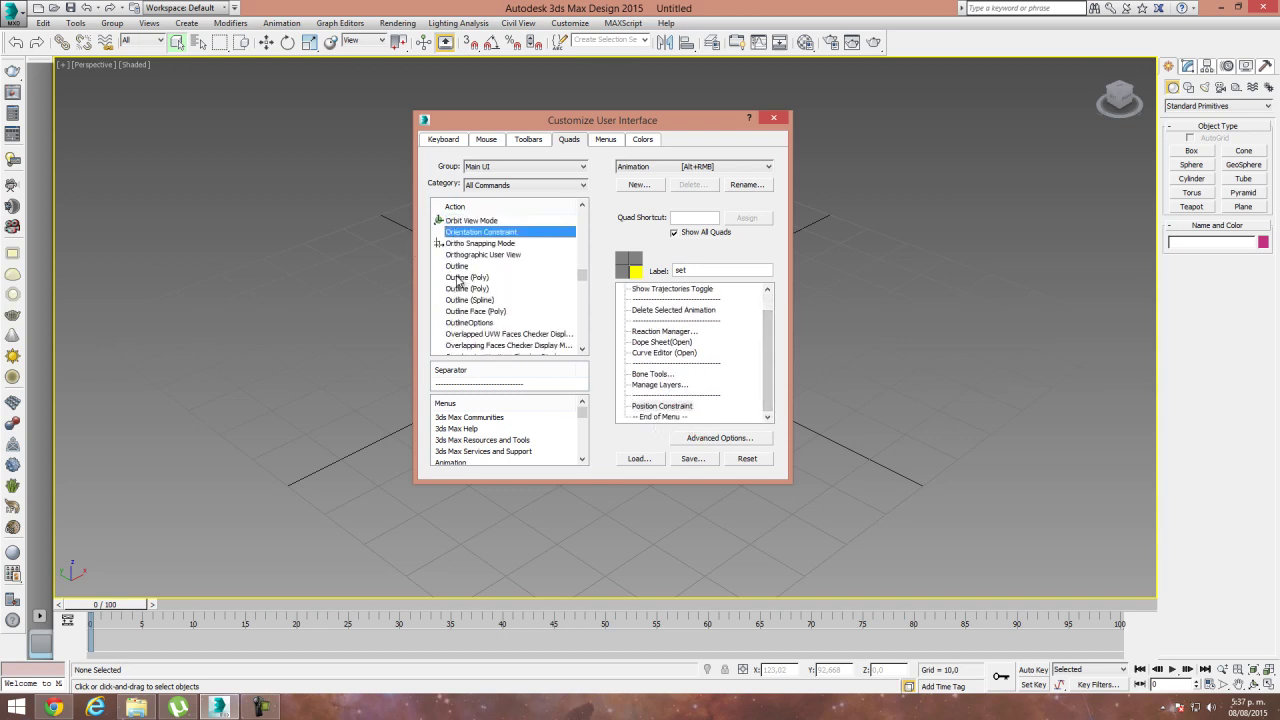
pyautogui.moveTo(498, 233); pyautogui.dragTo(690, 418)
# Find the LookAt Constraint action, add it to the quad menu and place it below Orientation Constraint.
pyautogui.click(462, 278)
pyautogui.write('lo')
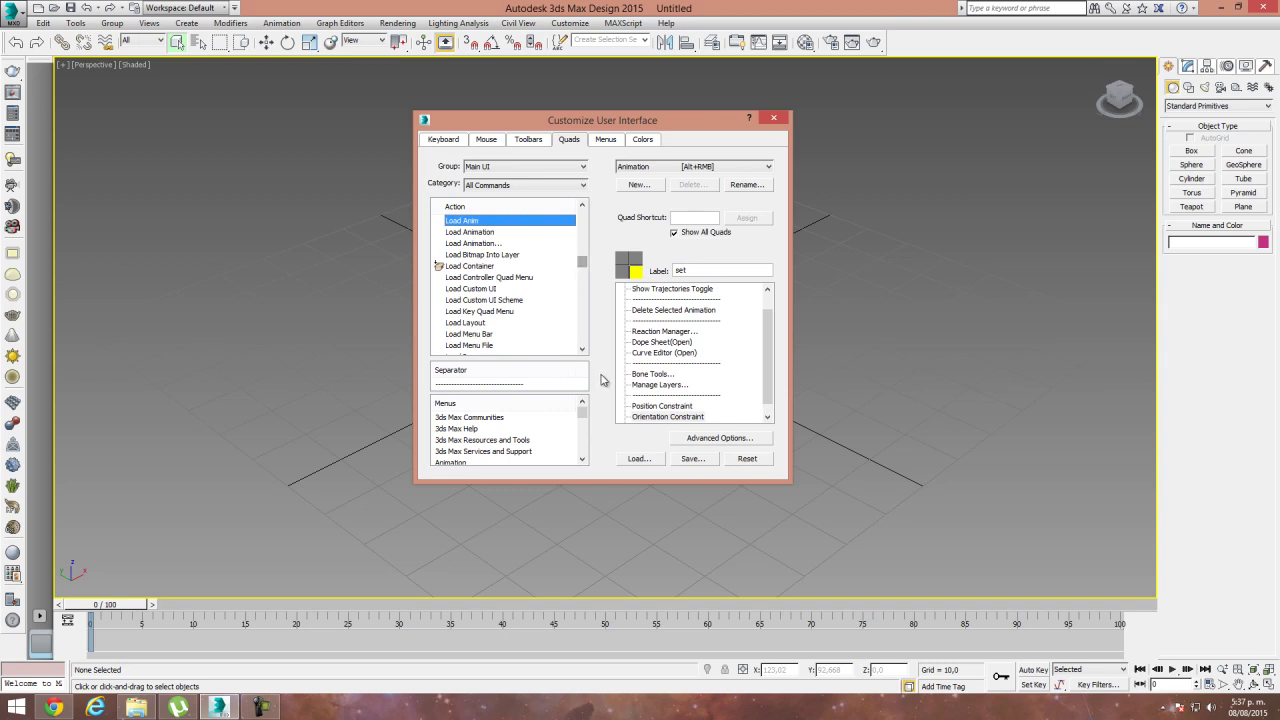
pyautogui.scroll(-3, 581, 350)
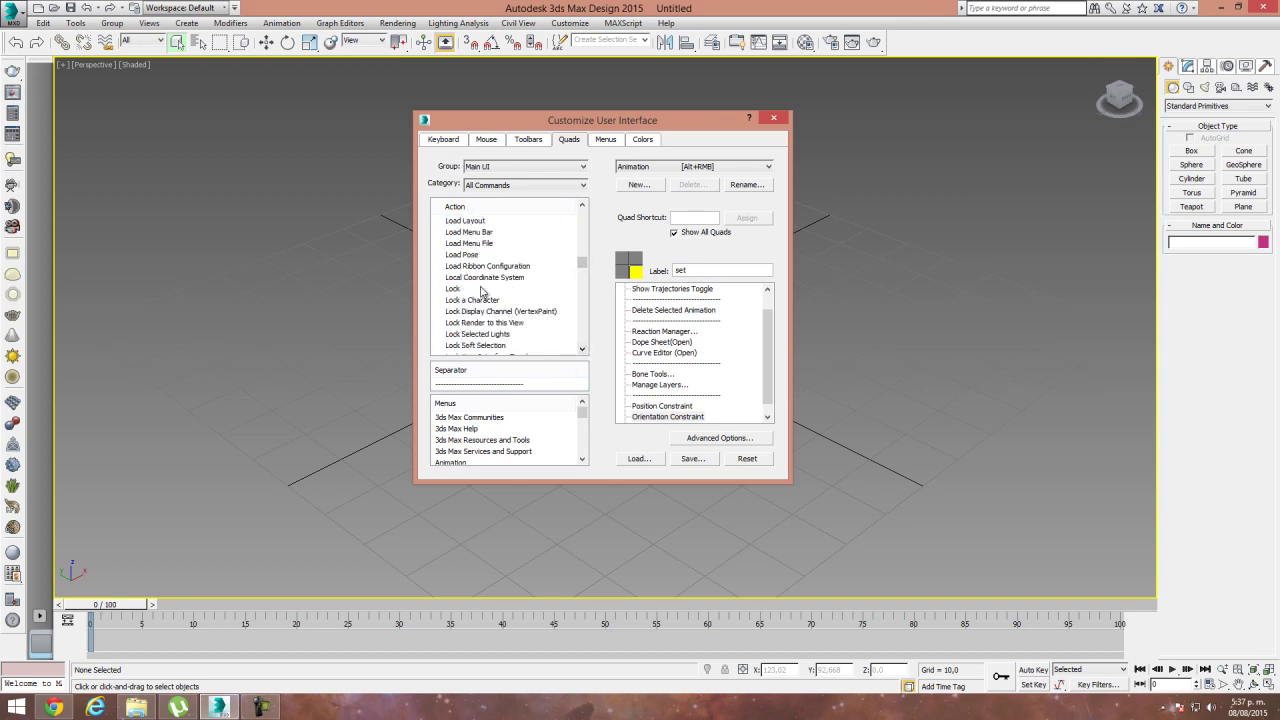
pyautogui.click(582, 349)
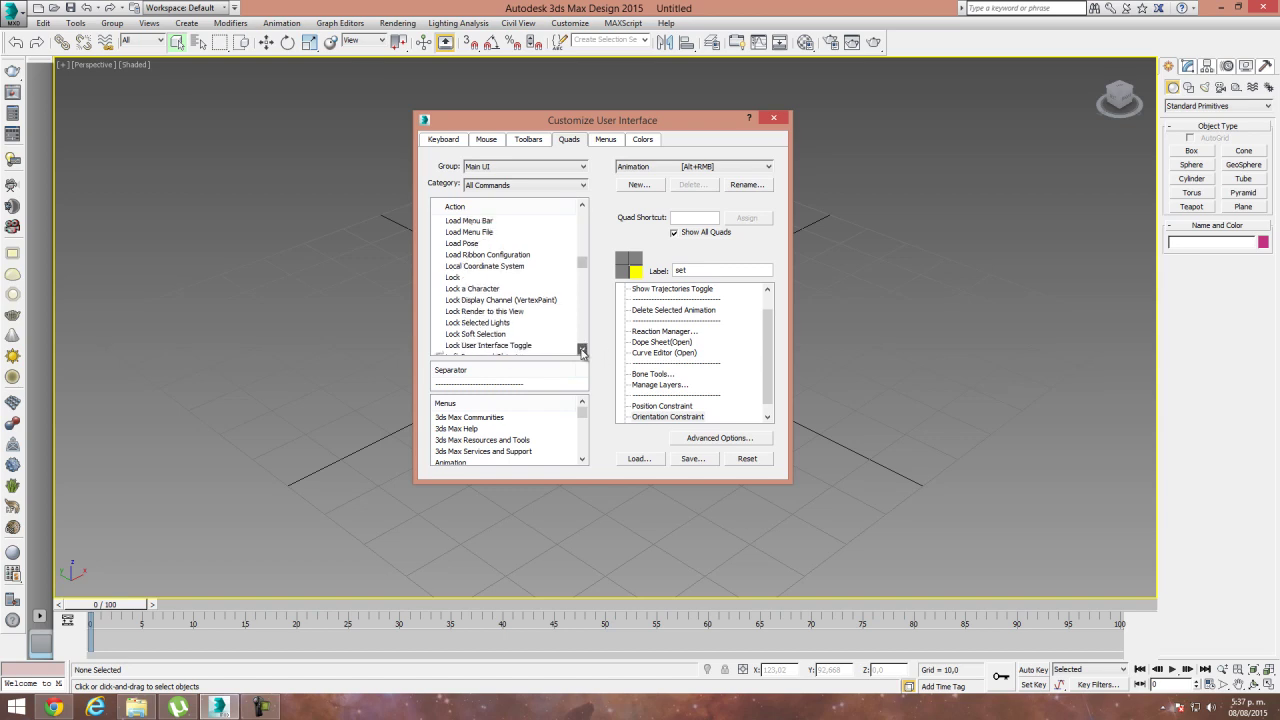
pyautogui.click(582, 349)
pyautogui.click(582, 349)
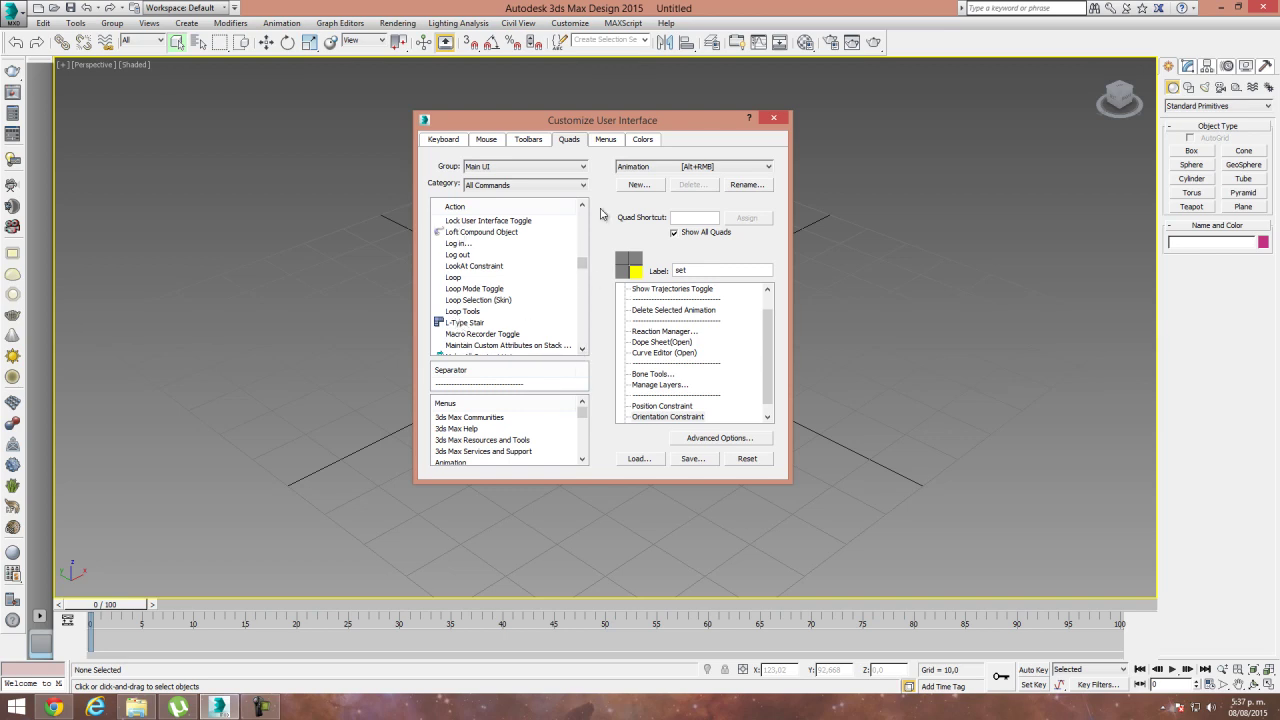
pyautogui.click(583, 206)
pyautogui.click(583, 206)
pyautogui.click(583, 206)
pyautogui.click(583, 206)
pyautogui.click(583, 206)
pyautogui.click(583, 206)
pyautogui.click(583, 206)
pyautogui.click(583, 206)
pyautogui.click(583, 206)
pyautogui.click(583, 206)
pyautogui.click(583, 206)
pyautogui.click(583, 206)
pyautogui.click(583, 206)
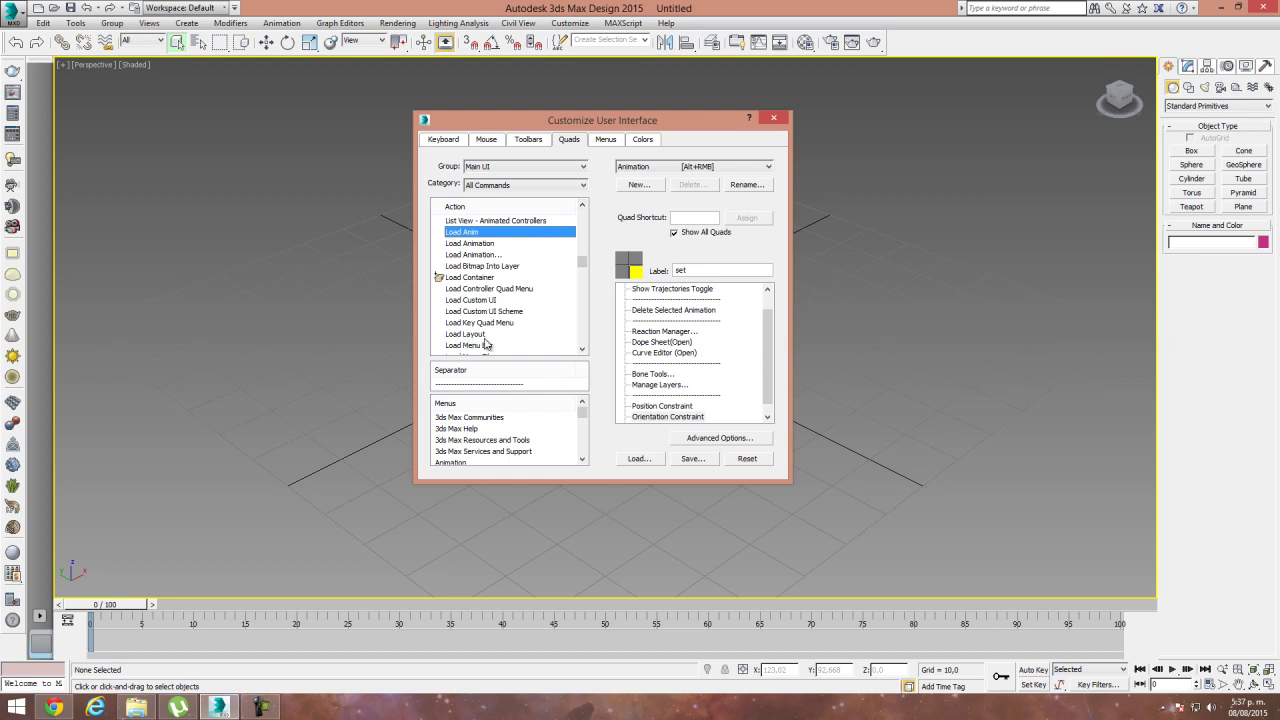
pyautogui.click(582, 349)
pyautogui.click(582, 349)
pyautogui.click(582, 349)
pyautogui.click(582, 349)
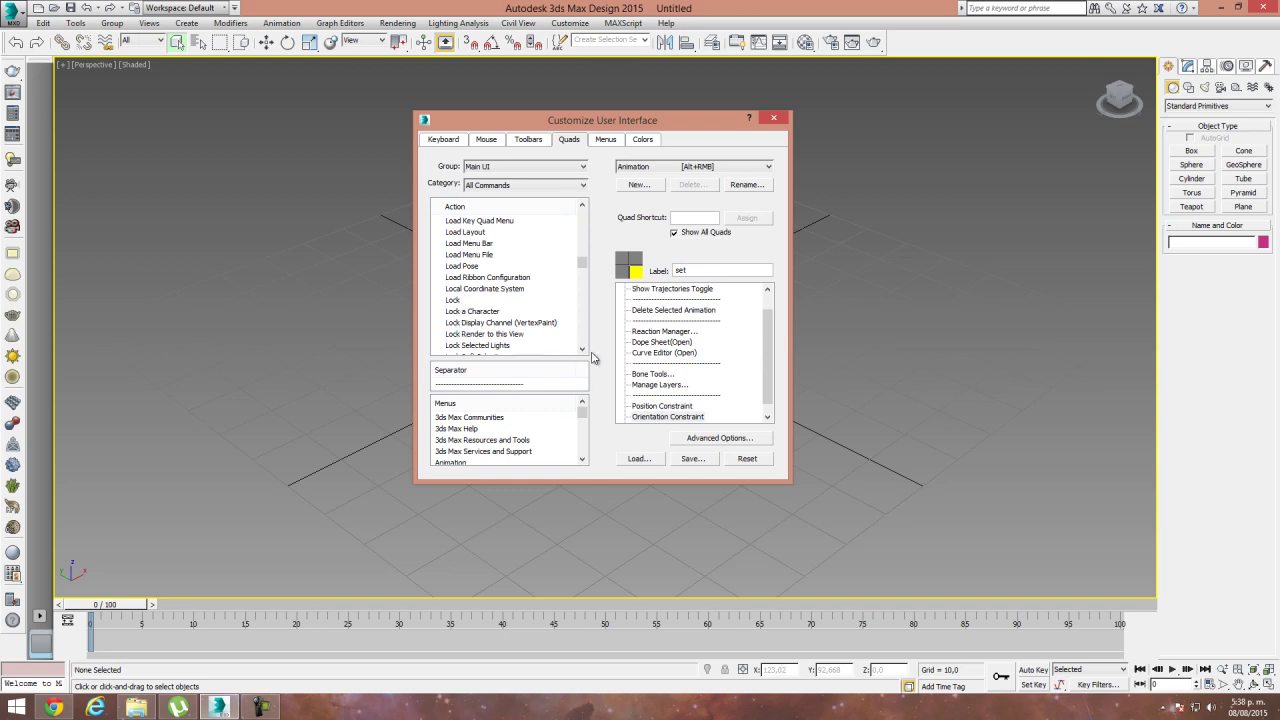
pyautogui.click(582, 350)
pyautogui.click(582, 350)
pyautogui.click(582, 350)
pyautogui.click(582, 350)
pyautogui.click(582, 350)
pyautogui.click(478, 290)
pyautogui.moveTo(478, 293); pyautogui.dragTo(666, 420)
pyautogui.moveTo(769, 357); pyautogui.dragTo(755, 424)
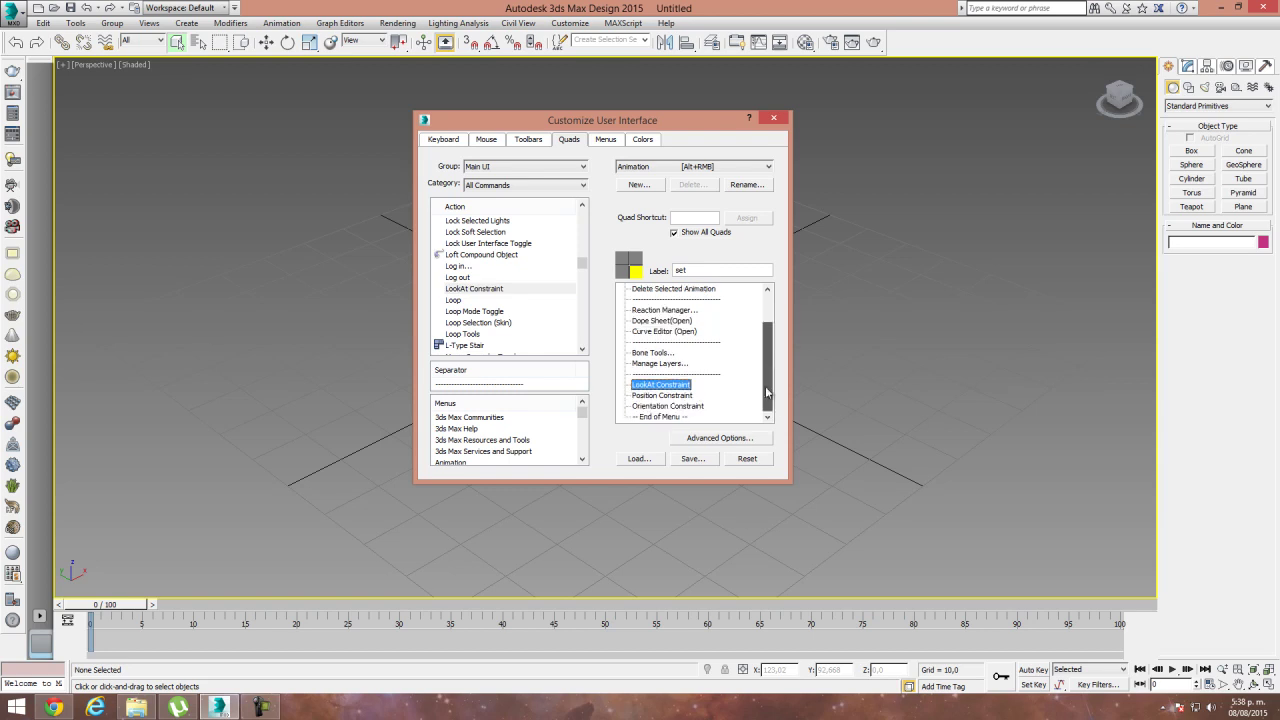
pyautogui.moveTo(660, 386); pyautogui.dragTo(672, 416)
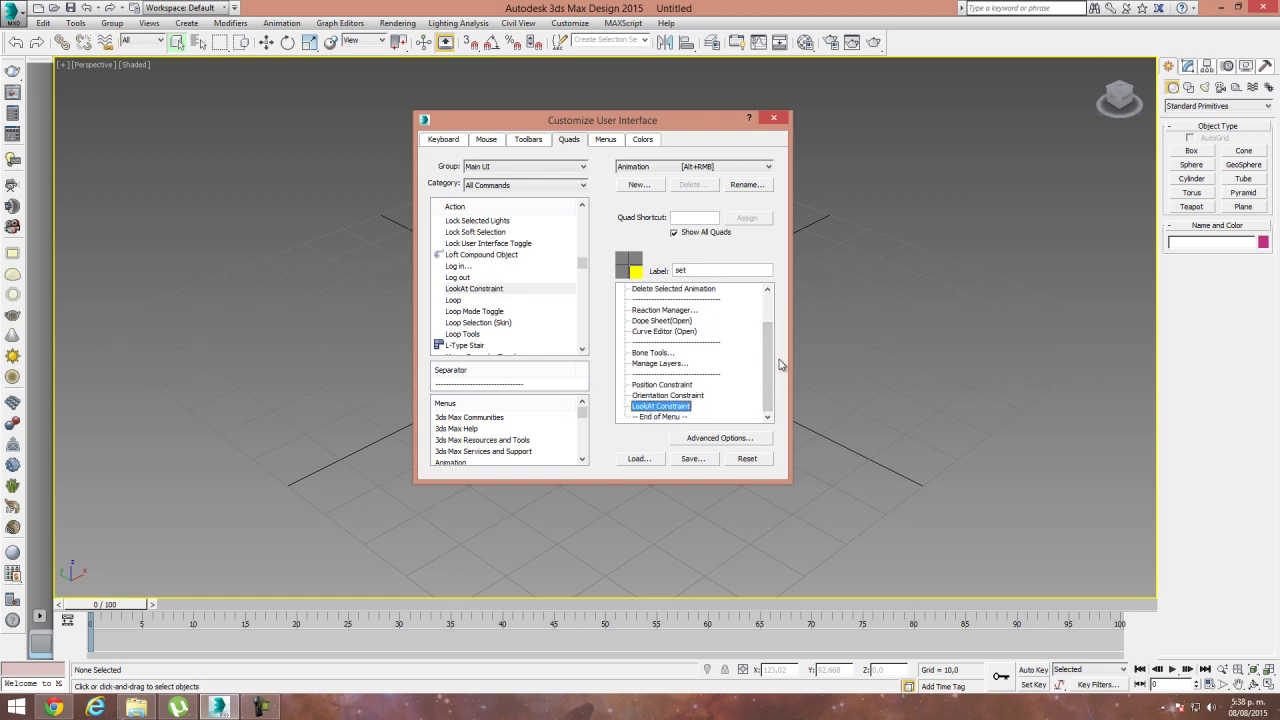
# Add a separator below LookAt Constraint and the History-Independent IK Solver action beneath it.
pyautogui.click(461, 300)
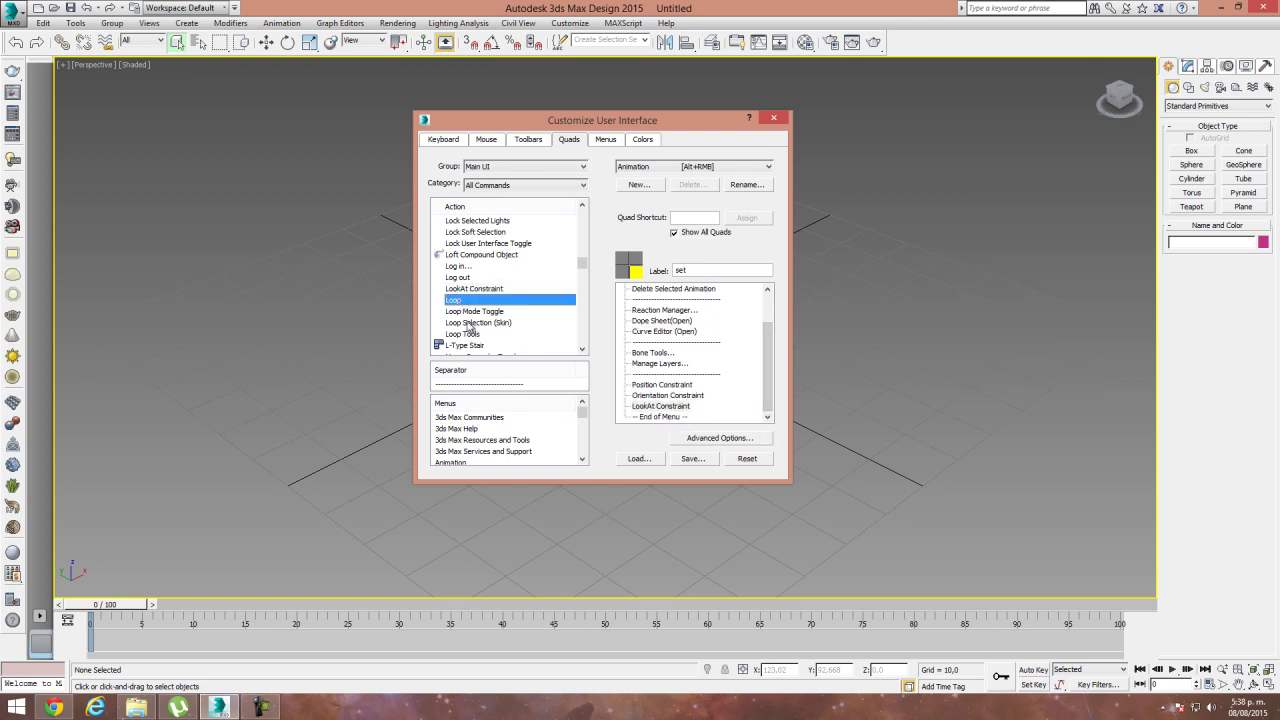
pyautogui.moveTo(480, 385); pyautogui.dragTo(699, 421)
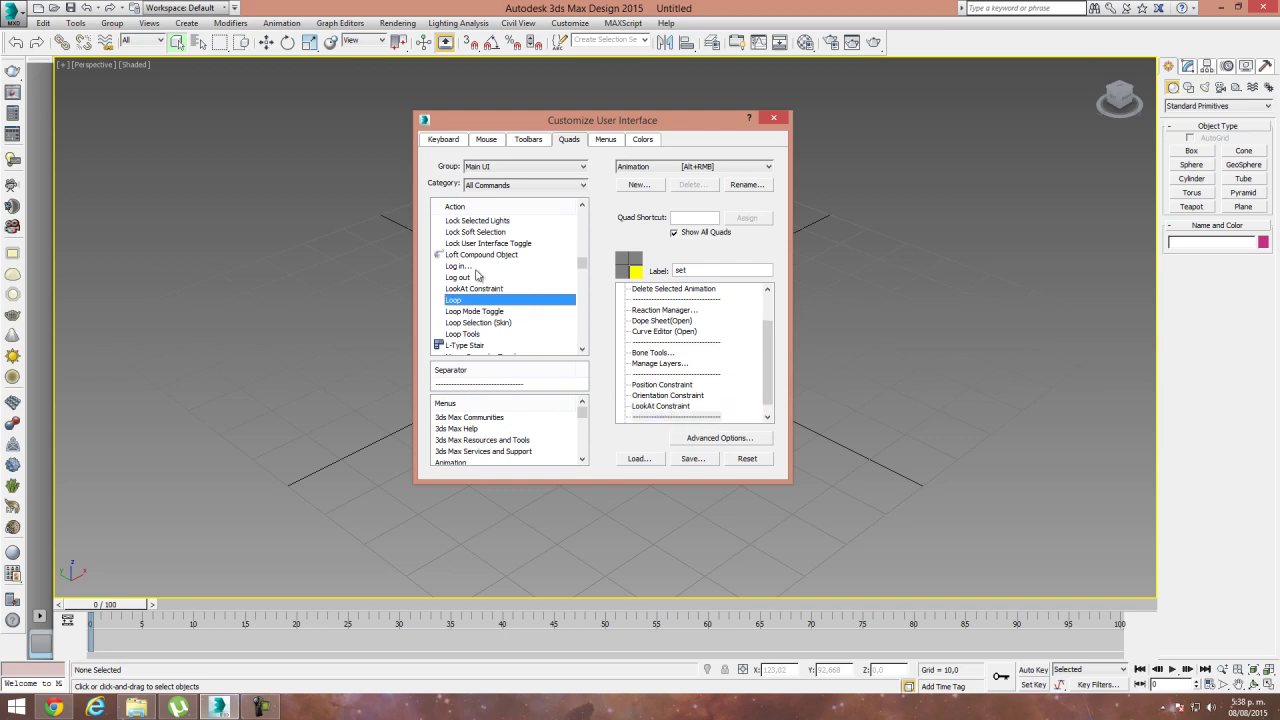
pyautogui.click(476, 266)
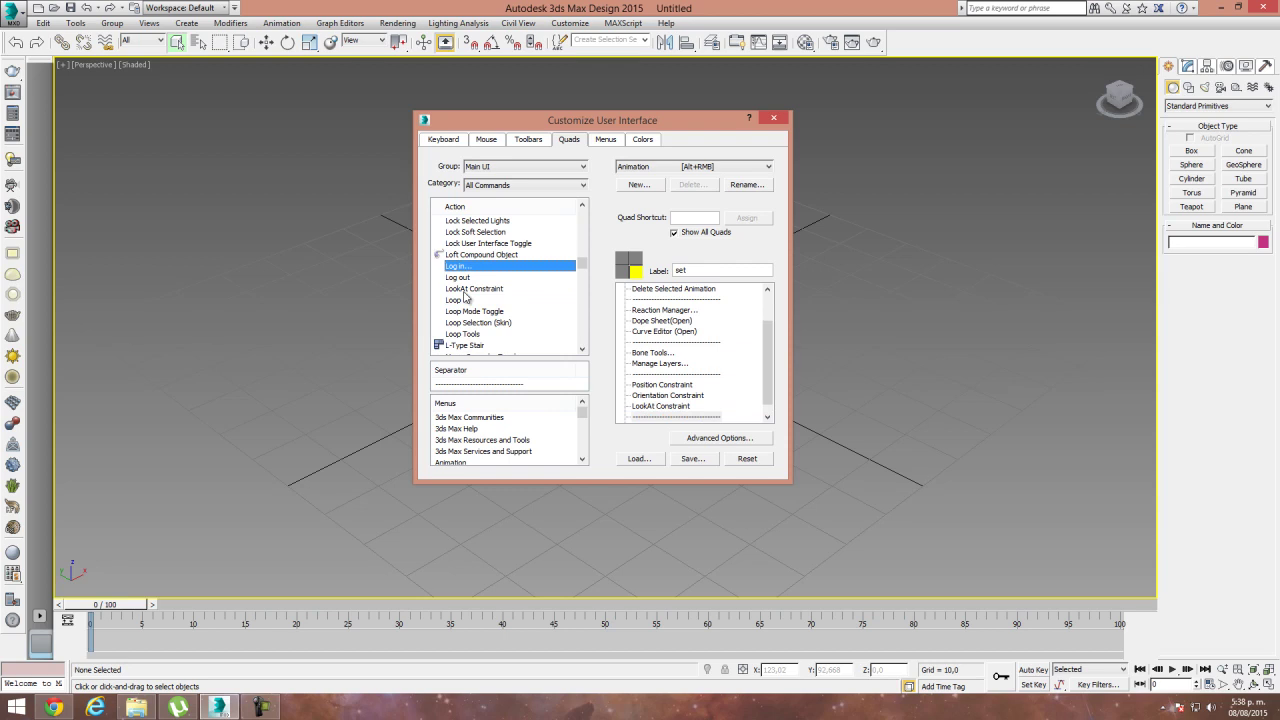
pyautogui.click(667, 364)
pyautogui.moveTo(667, 366)
pyautogui.mouseDown()
pyautogui.moveTo(700, 432)
pyautogui.moveTo(690, 358)
pyautogui.moveTo(686, 378)
pyautogui.mouseUp()
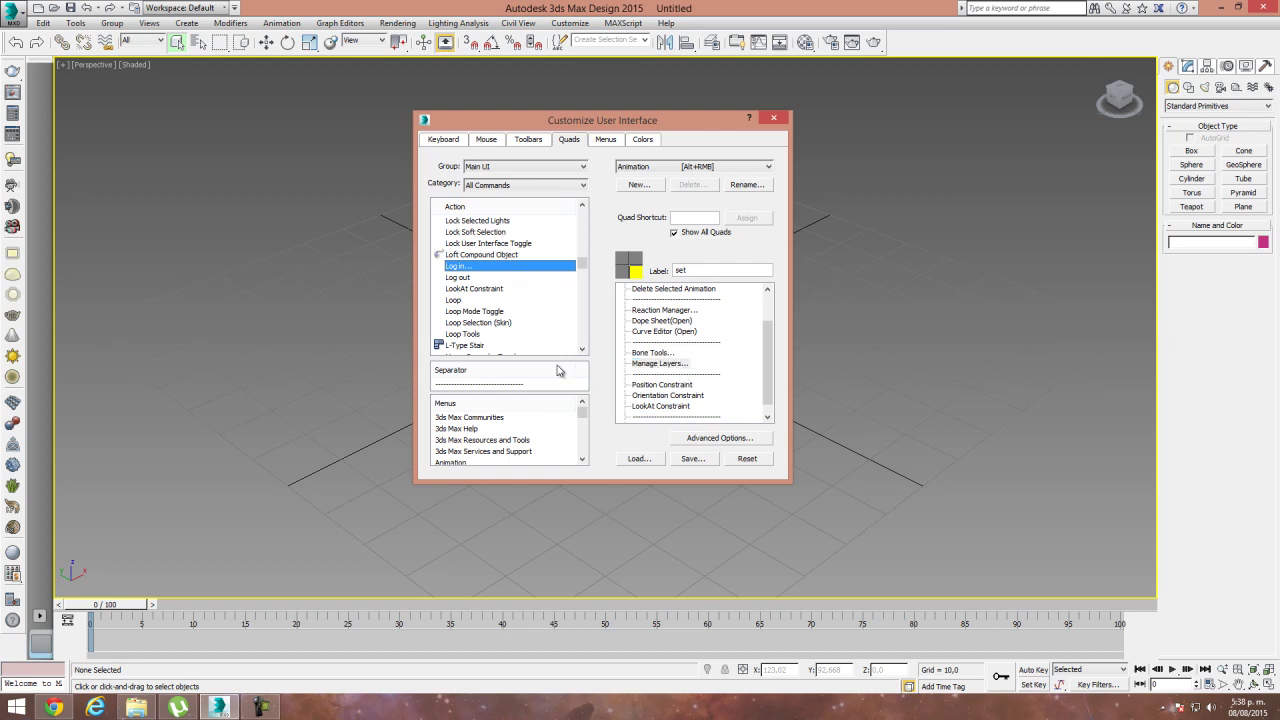
pyautogui.click(479, 289)
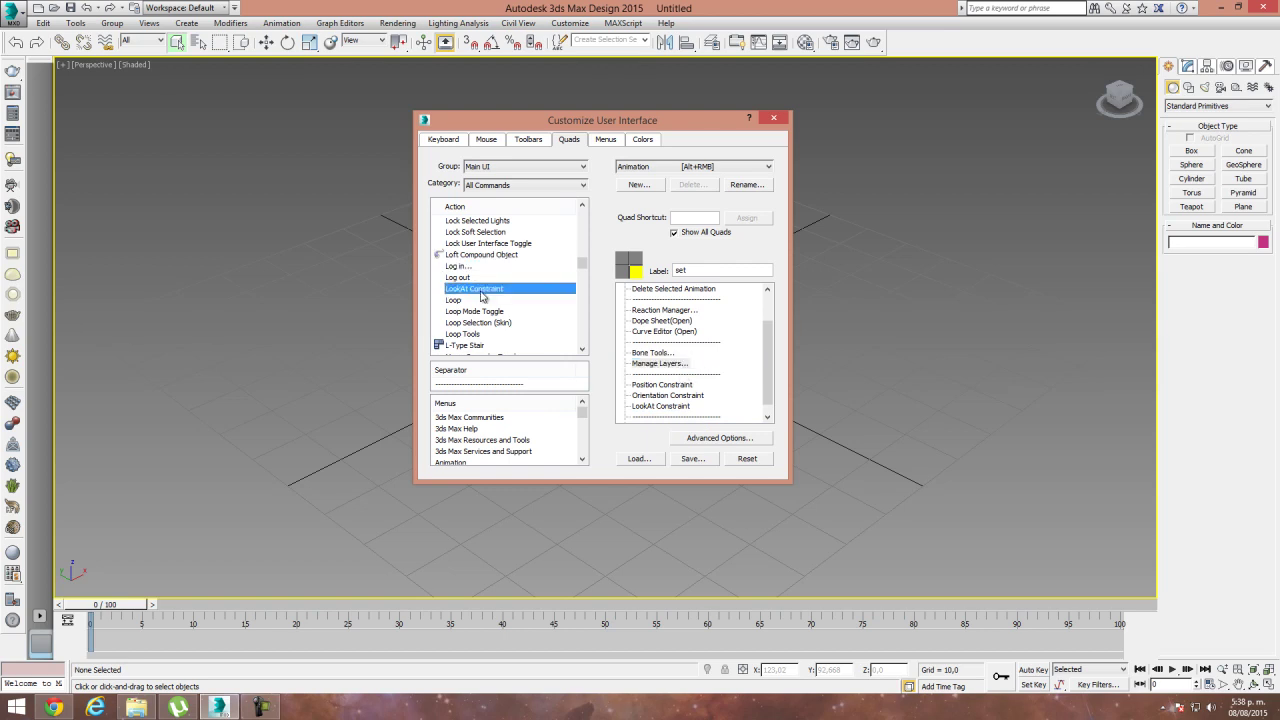
pyautogui.write('his')
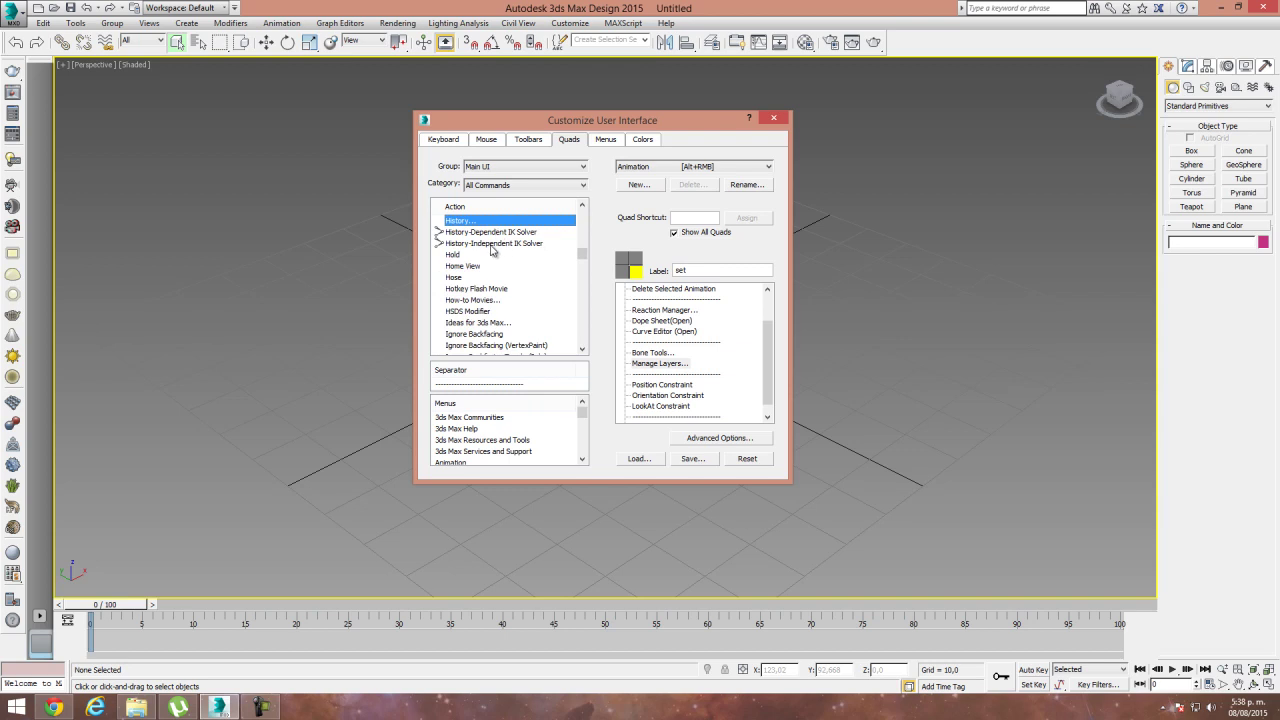
pyautogui.moveTo(490, 246); pyautogui.dragTo(750, 400)
# Save the customized menus as the menu file MaxStartUIanimacion and close the interface customization dialog.
pyautogui.click(692, 458)
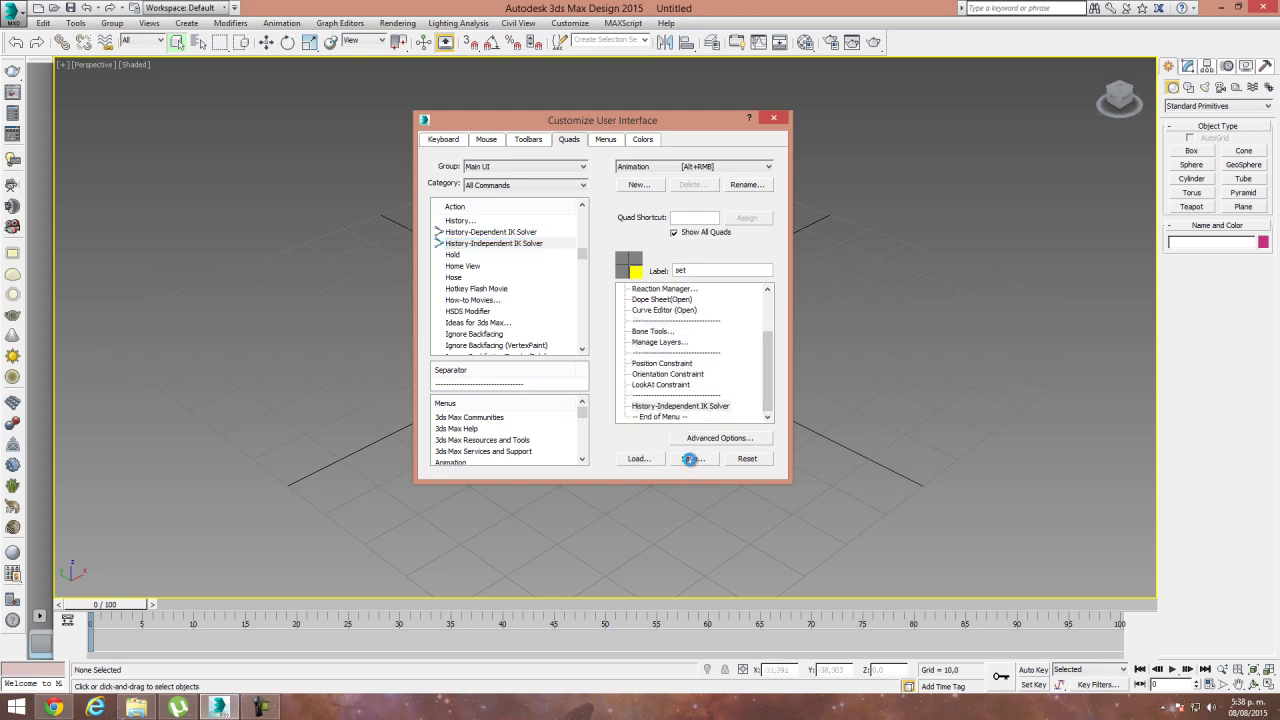
pyautogui.click(193, 247)
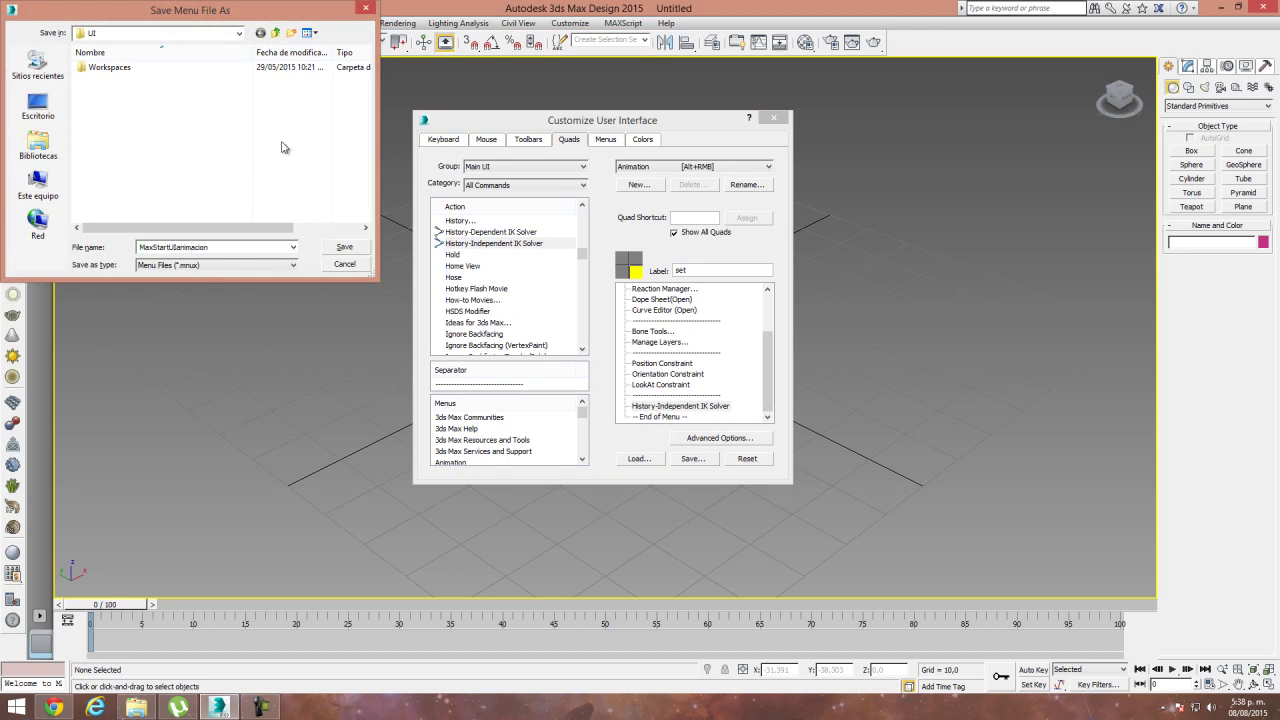
pyautogui.click(344, 247)
pyautogui.click(773, 119)
# Open Bone Tools from the Animation quad menu, place its window over the viewport and turn on Bone Edit Mode.
pyautogui.keyDown('alt'); pyautogui.rightClick(583, 294); pyautogui.keyUp('alt')
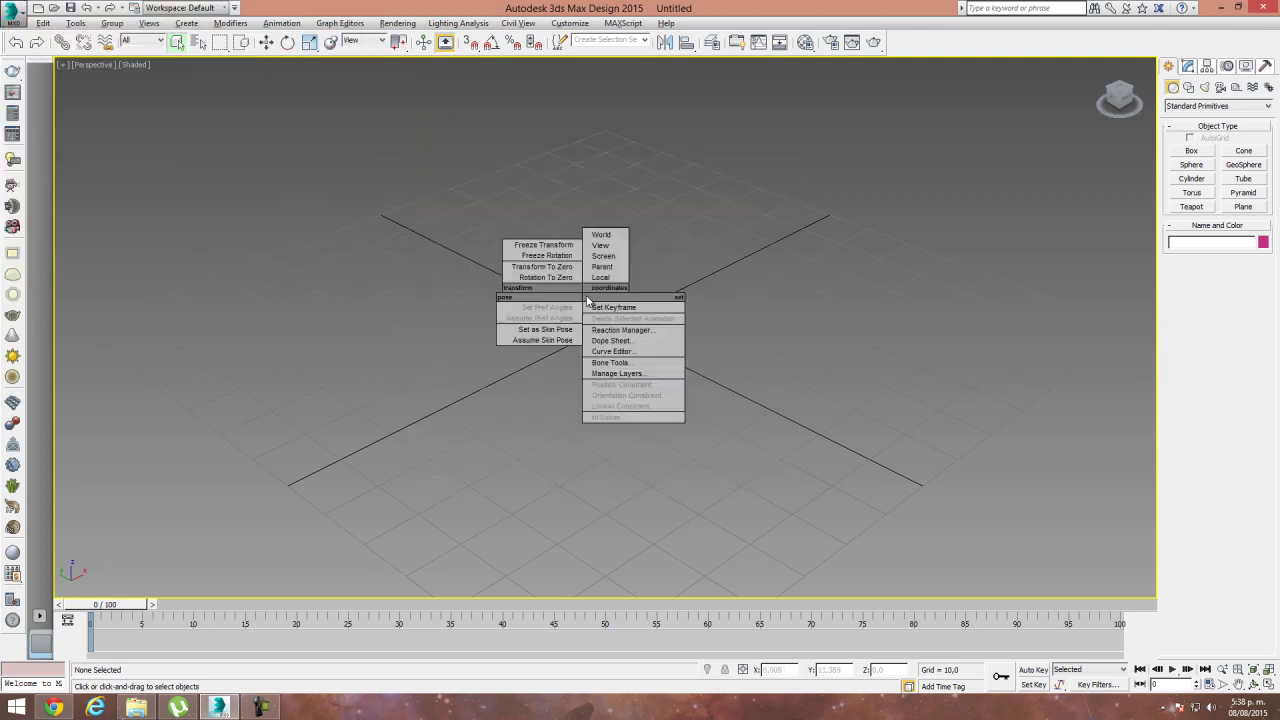
pyautogui.click(620, 366)
pyautogui.moveTo(94, 103); pyautogui.dragTo(396, 117)
pyautogui.click(402, 164)
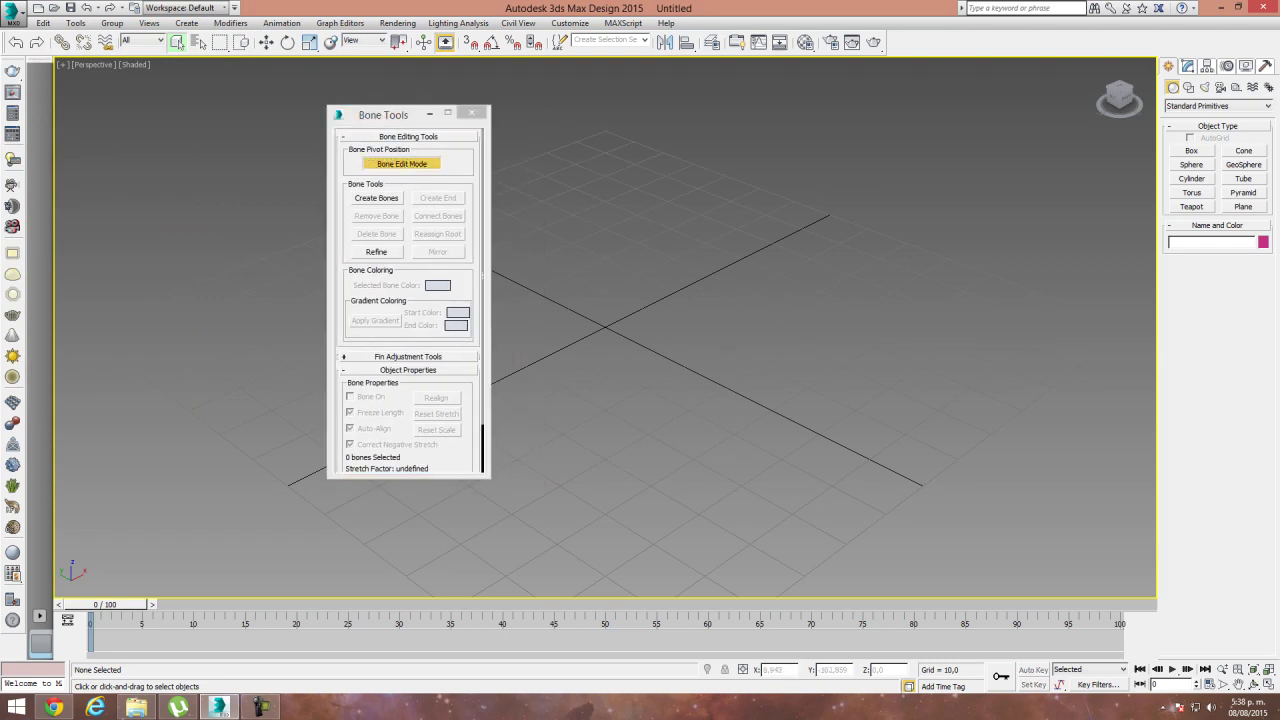
# Show all four viewports and create a straight horizontal chain of three bones plus an end bone in the Front viewport.
pyautogui.click(1268, 684)
pyautogui.click(854, 150)
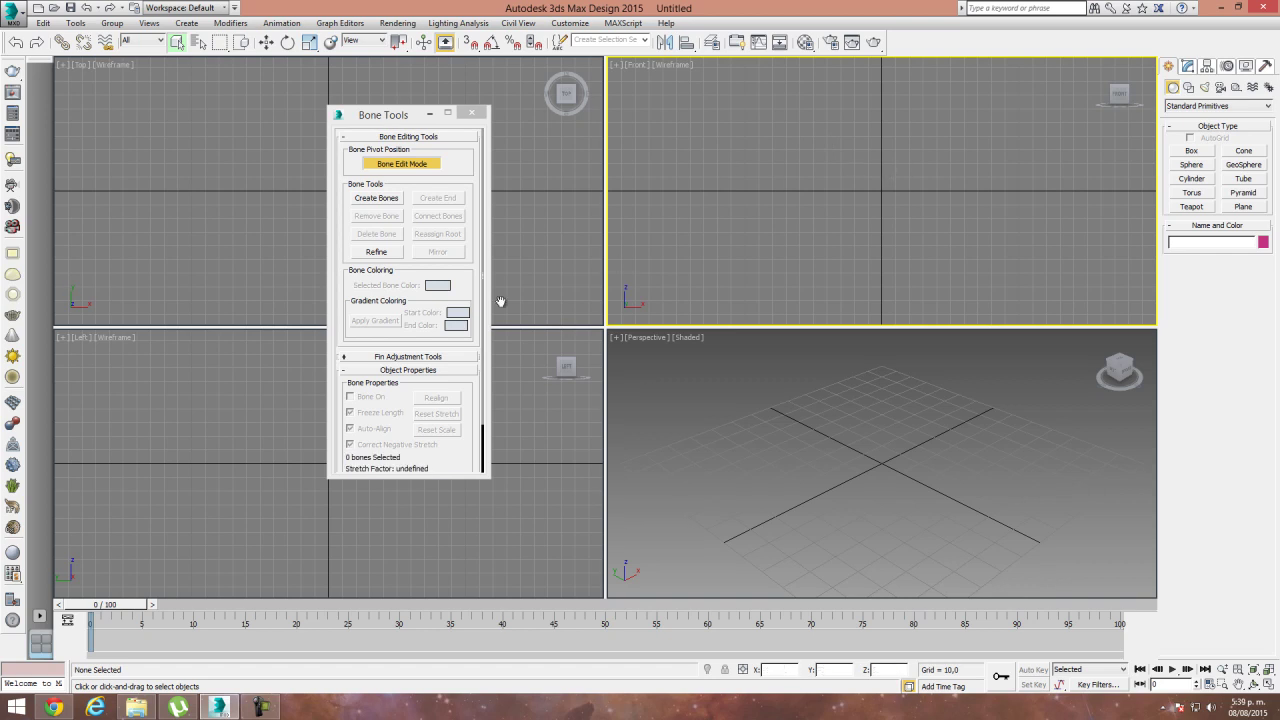
pyautogui.click(376, 205)
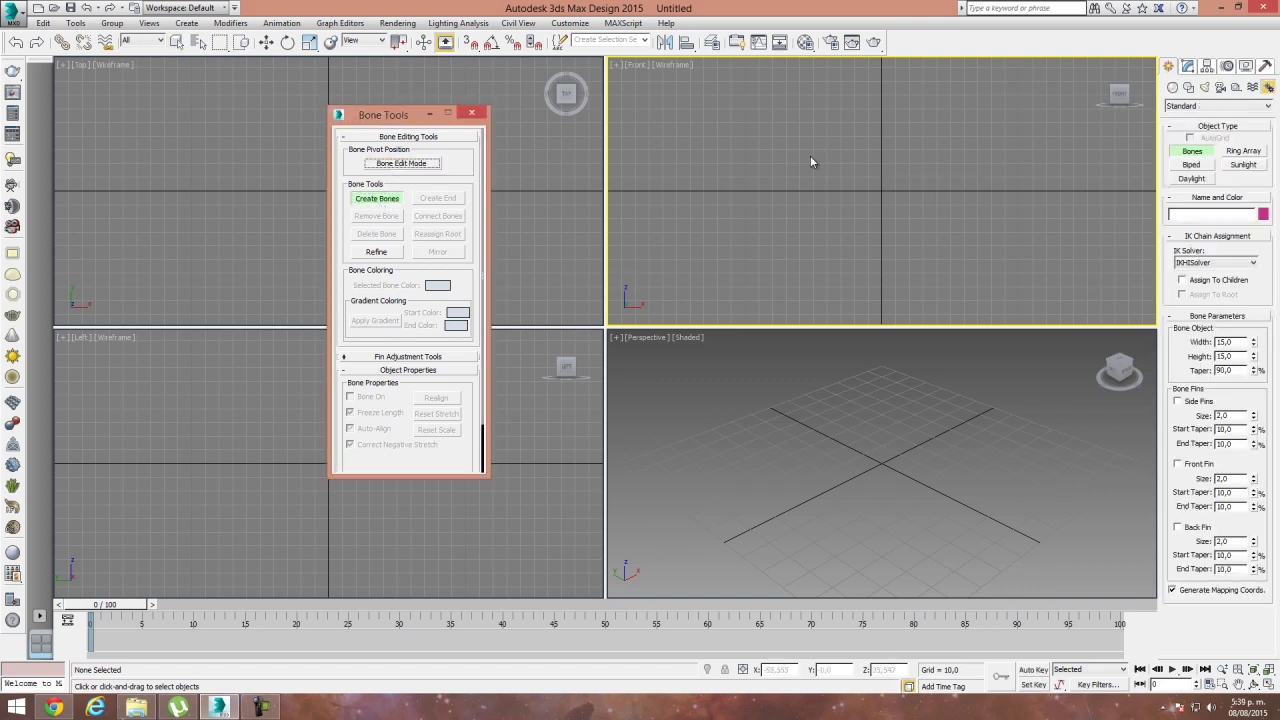
pyautogui.click(876, 190)
pyautogui.rightClick(836, 197)
pyautogui.click(783, 193)
pyautogui.rightClick(783, 193)
pyautogui.click(783, 195)
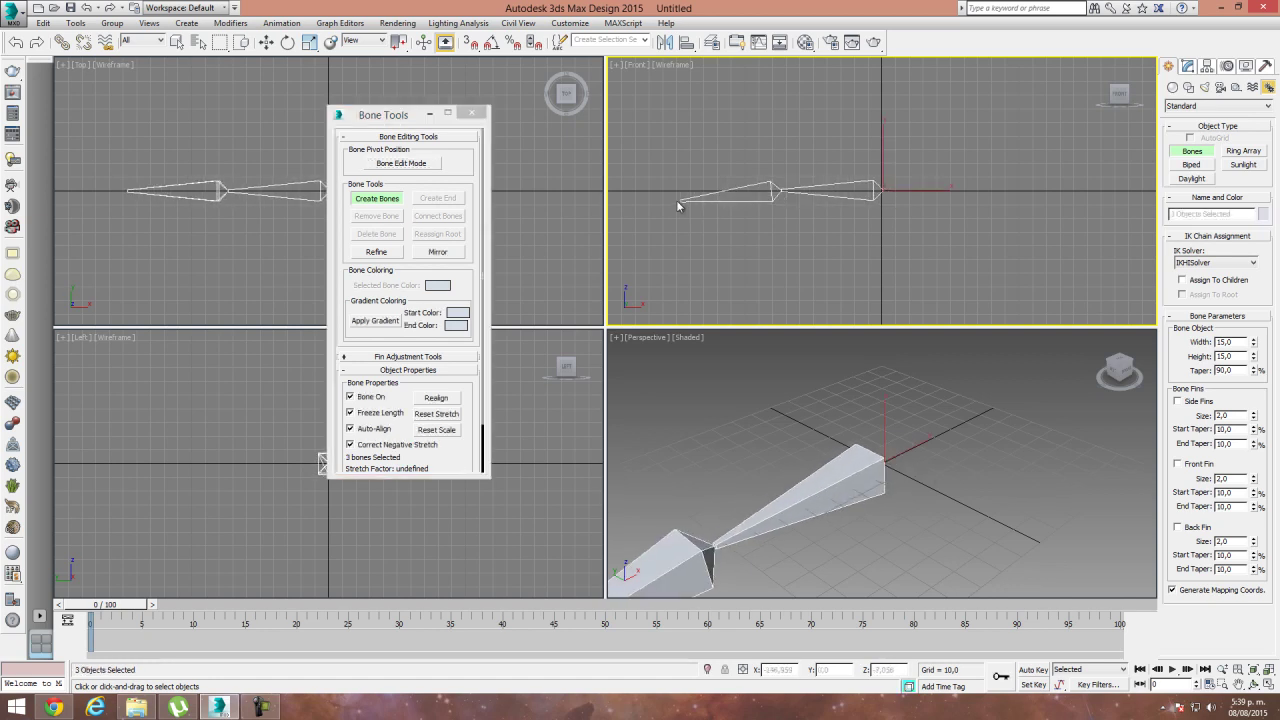
pyautogui.click(650, 192)
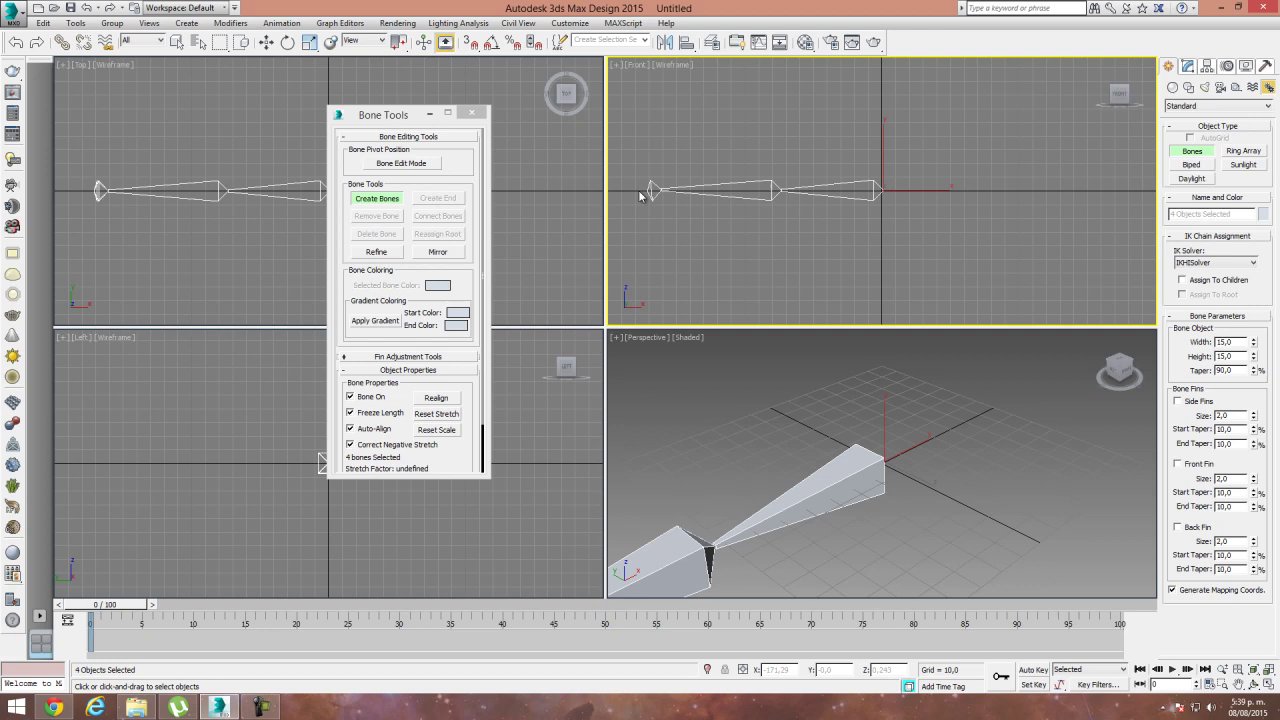
pyautogui.rightClick(588, 189)
# Activate the Move tool and switch the Front viewport to shaded display.
pyautogui.moveTo(766, 200)
pyautogui.mouseDown(button='middle')
pyautogui.moveTo(894, 195)
pyautogui.moveTo(857, 187)
pyautogui.mouseUp(button='middle')
pyautogui.click(266, 42)
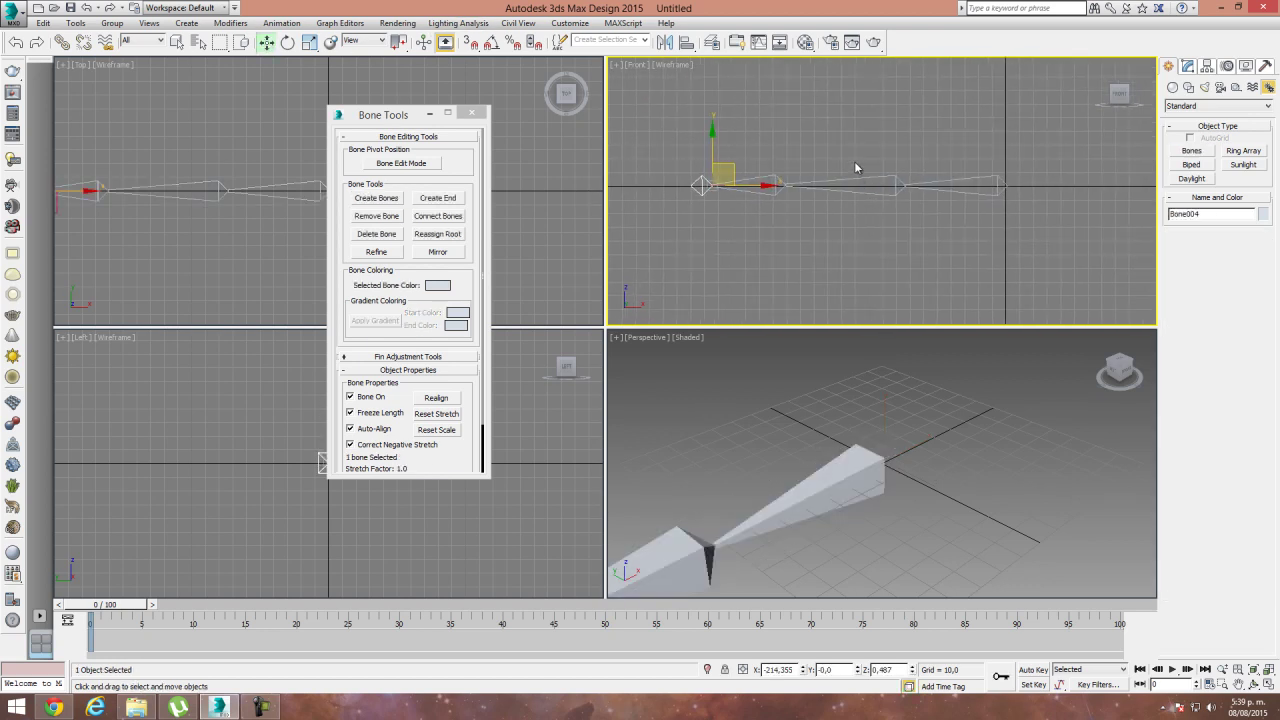
pyautogui.press('F3')
pyautogui.moveTo(949, 190); pyautogui.dragTo(907, 196, button='middle')
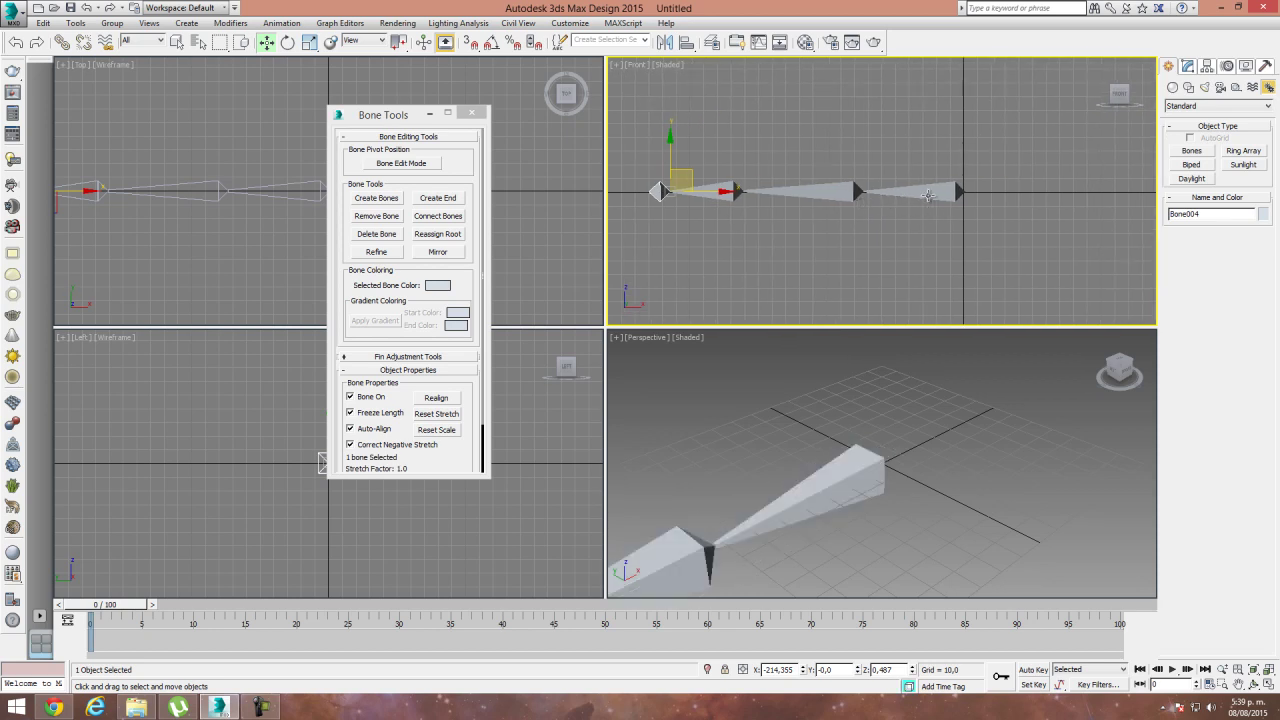
# Select the middle bone, try splitting the first bone with Refine, and undo the split.
pyautogui.click(931, 195)
pyautogui.click(810, 195)
pyautogui.click(810, 195)
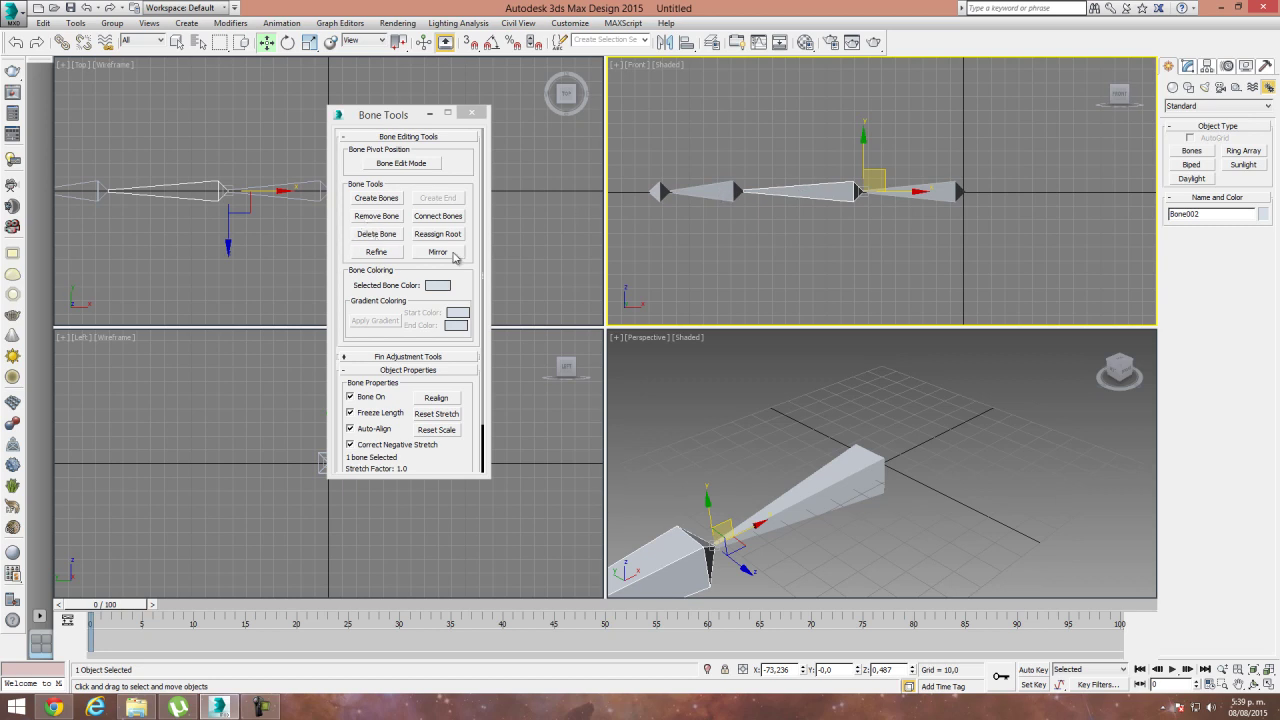
pyautogui.click(377, 252)
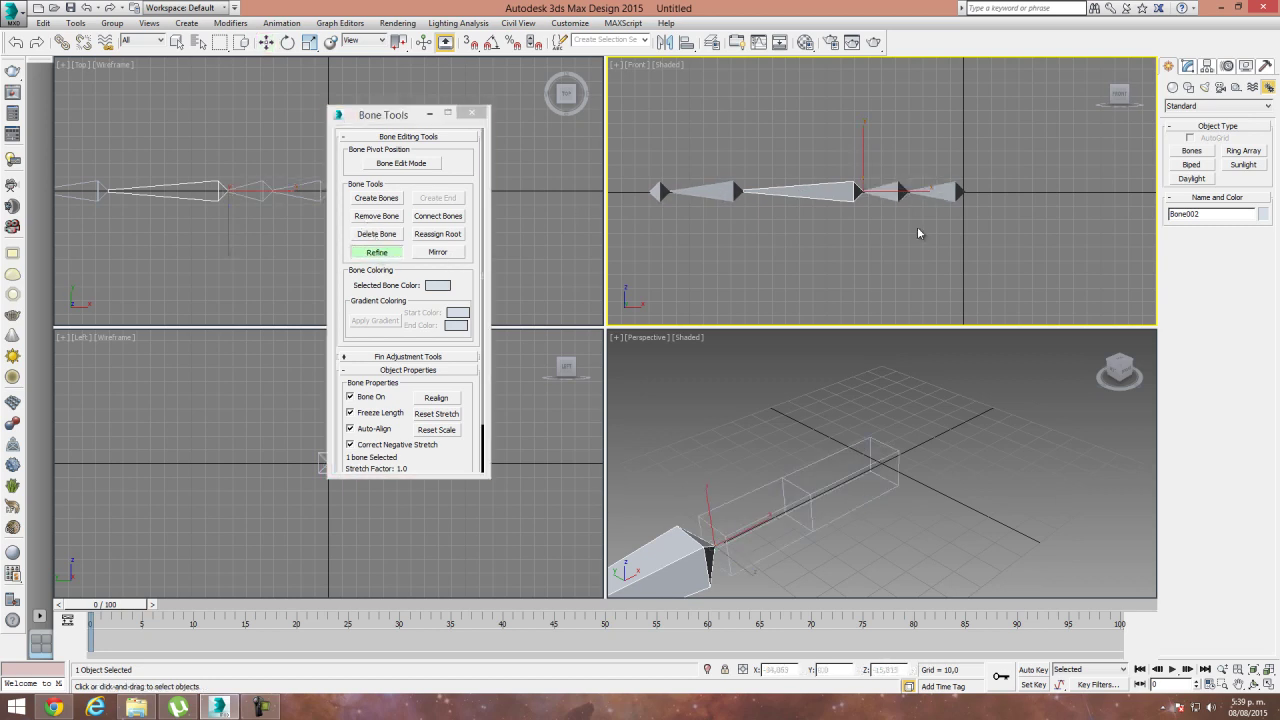
pyautogui.hotkey('ctrl', 'z')
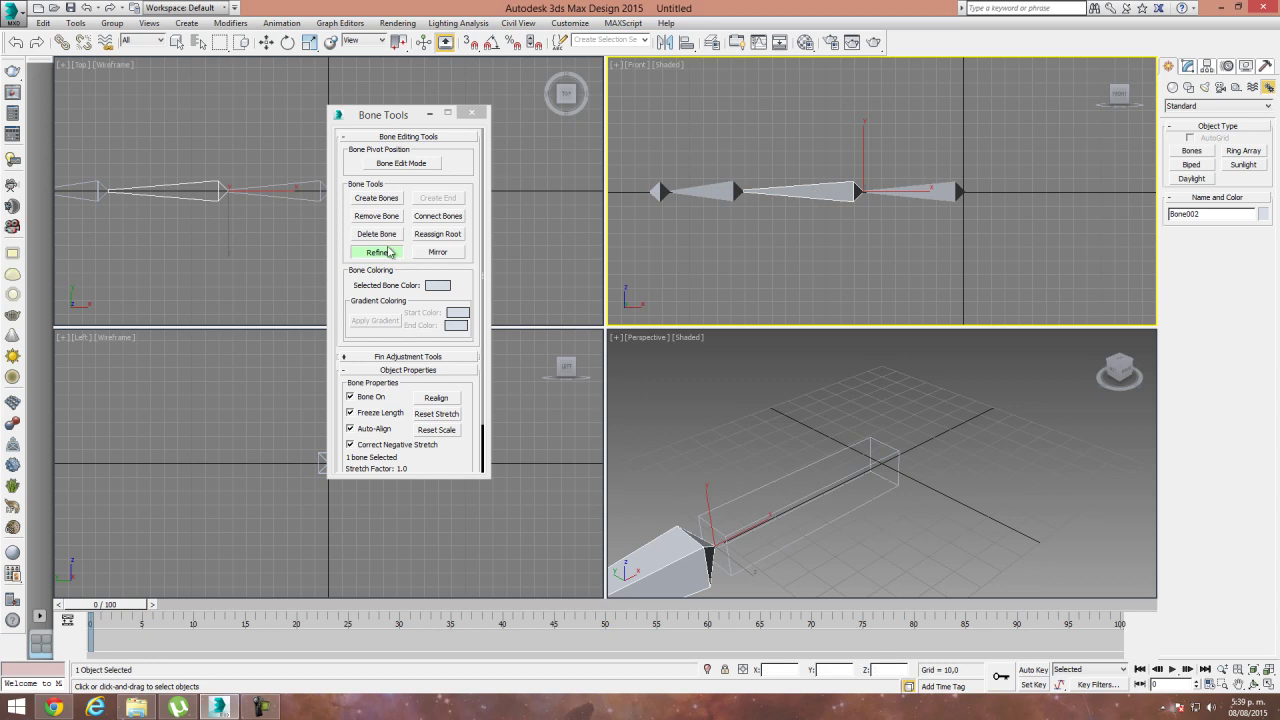
# Try removing the middle bone with Remove Bone, turn off Refine, and undo the removal.
pyautogui.click(376, 216)
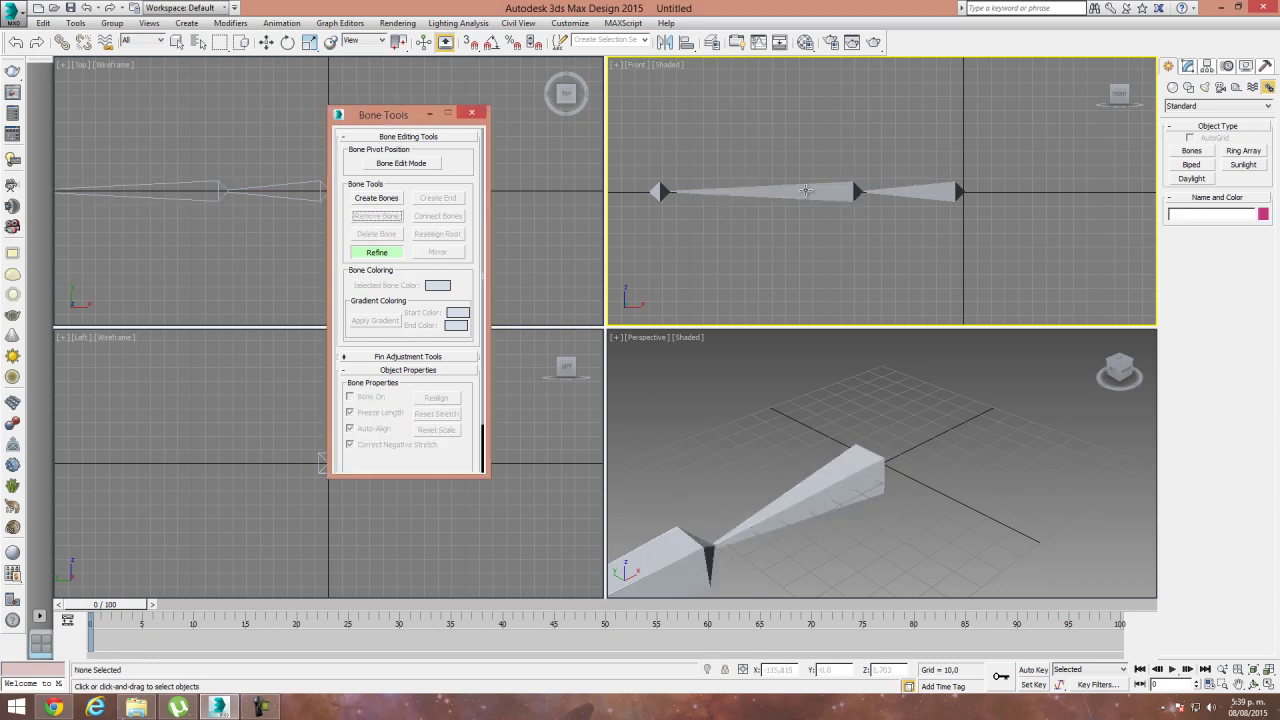
pyautogui.click(806, 191)
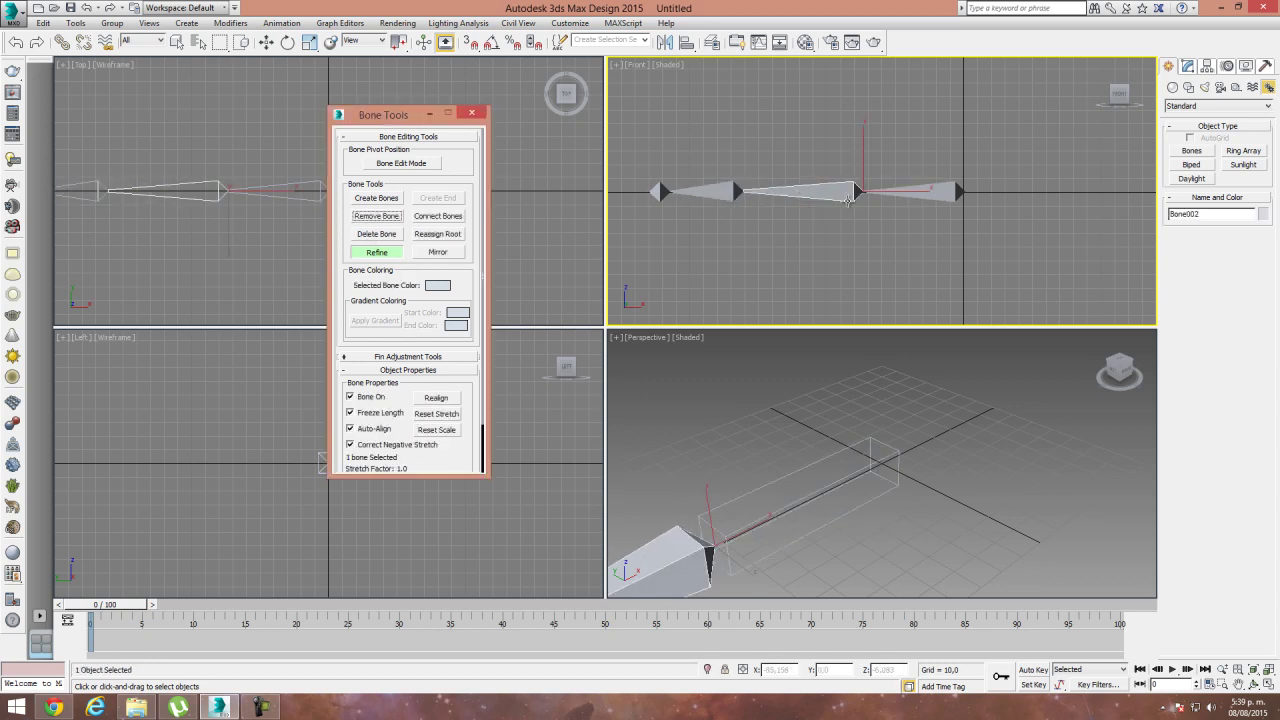
pyautogui.click(389, 255)
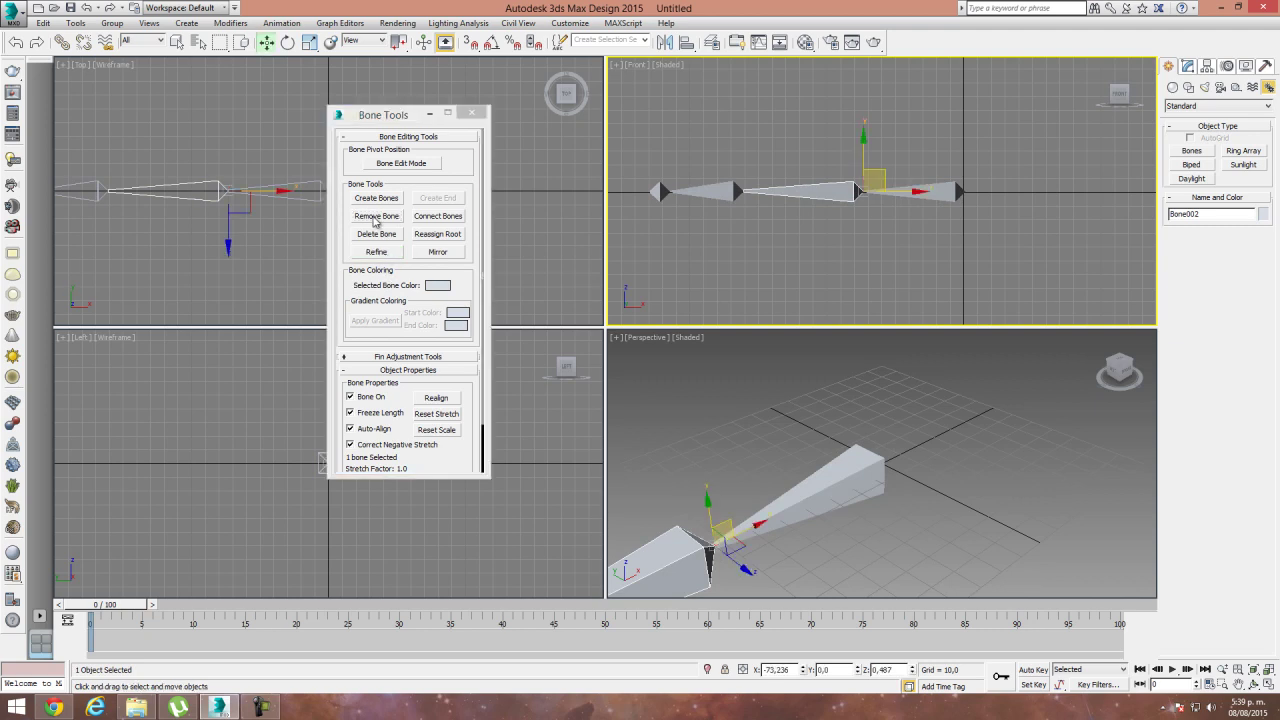
pyautogui.click(378, 217)
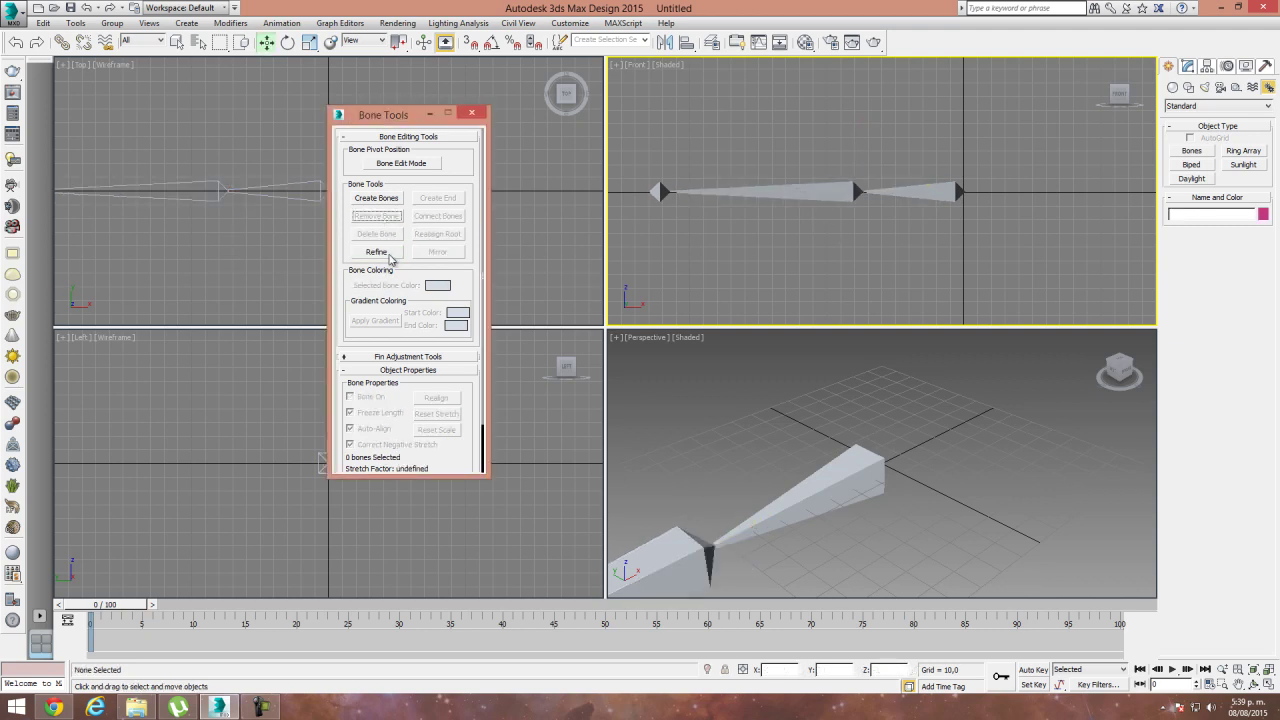
pyautogui.hotkey('ctrl', 'z')
# Try deleting the middle bone with Delete Bone and undo the deletion.
pyautogui.click(376, 235)
pyautogui.click(376, 235)
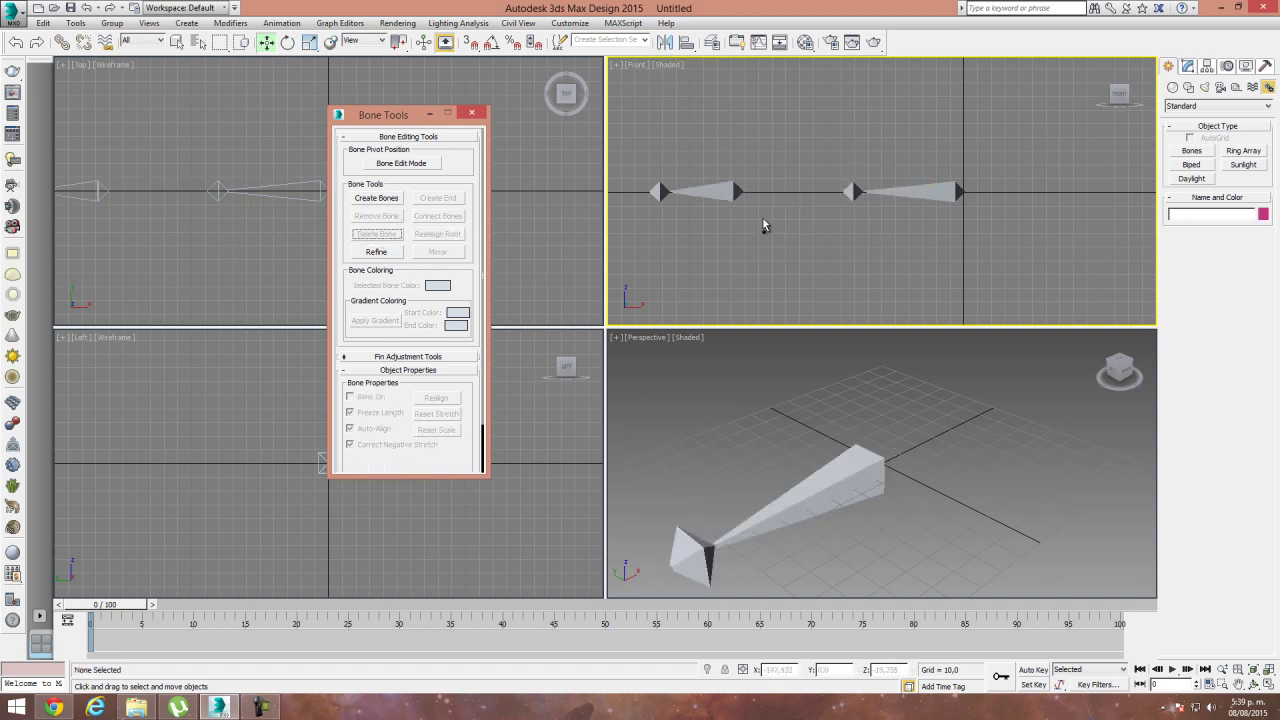
pyautogui.hotkey('ctrl', 'z')
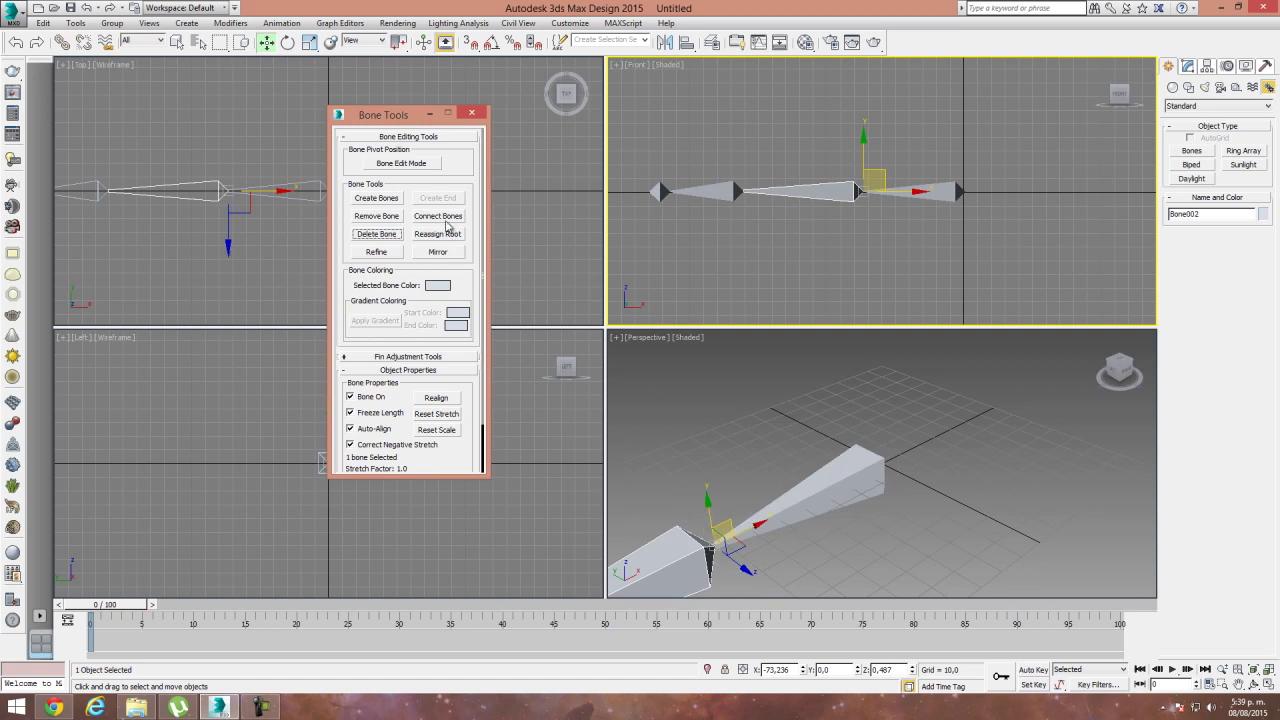
# Set the bone color of the chain's first bone to bright magenta-pink.
pyautogui.click(955, 230)
pyautogui.moveTo(726, 257); pyautogui.dragTo(769, 205, button='middle')
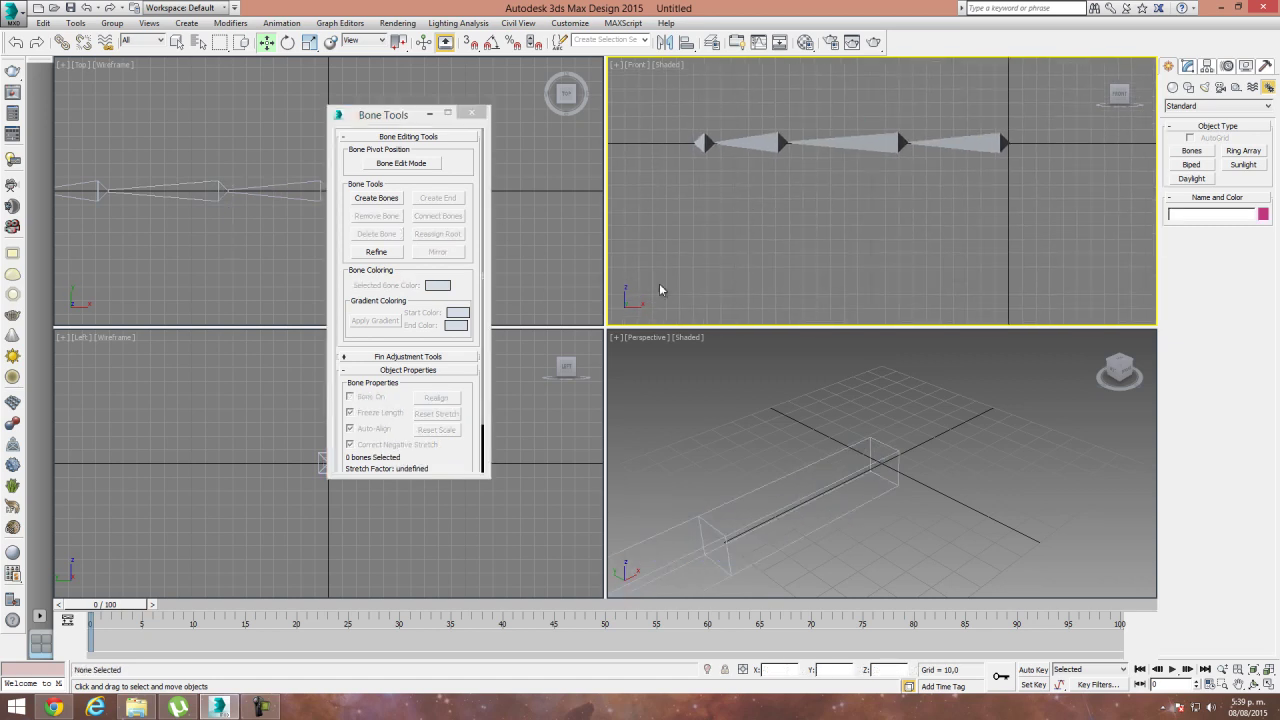
pyautogui.moveTo(838, 243); pyautogui.dragTo(752, 234, button='middle')
pyautogui.scroll(-2, 752, 234)
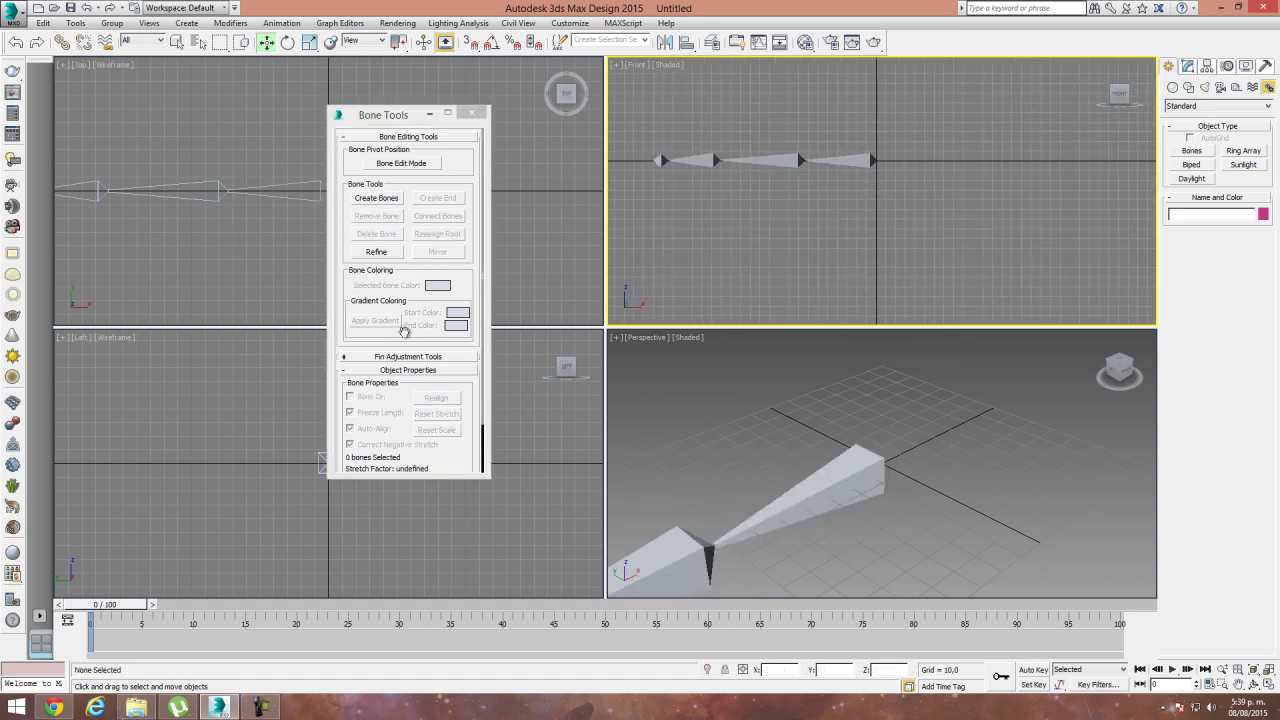
pyautogui.moveTo(403, 335); pyautogui.dragTo(412, 195)
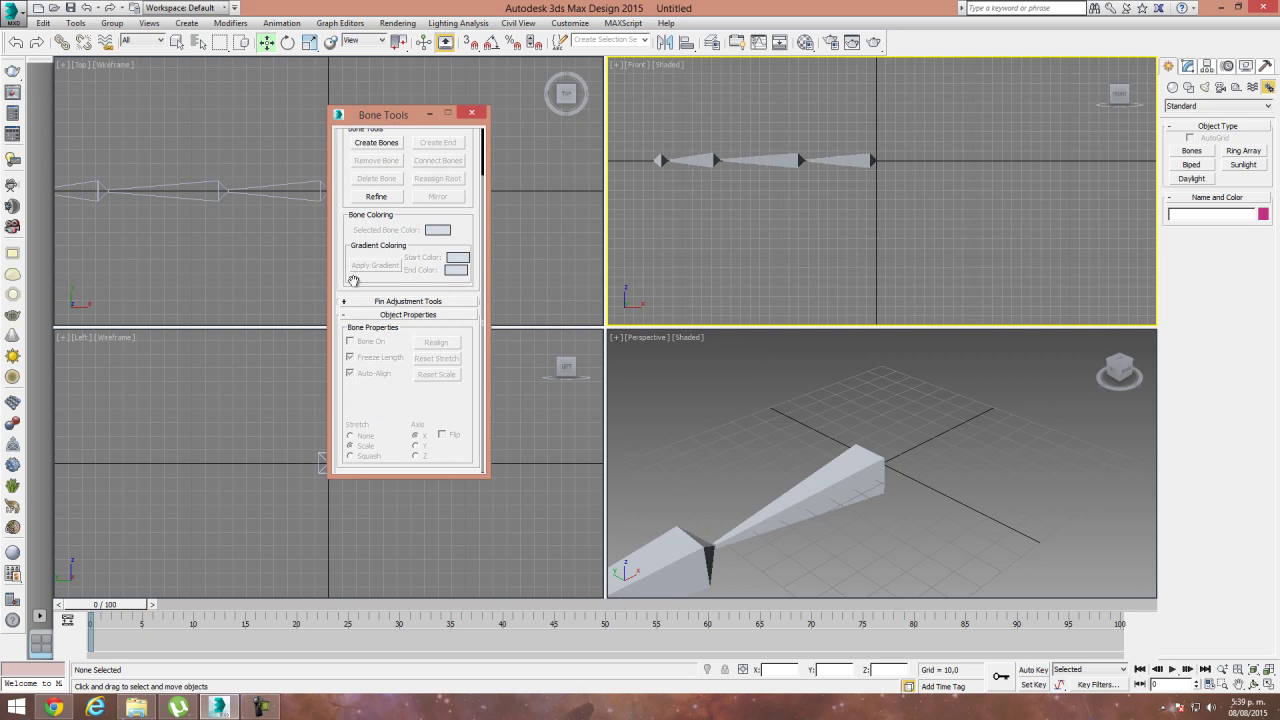
pyautogui.scroll(2, 353, 281)
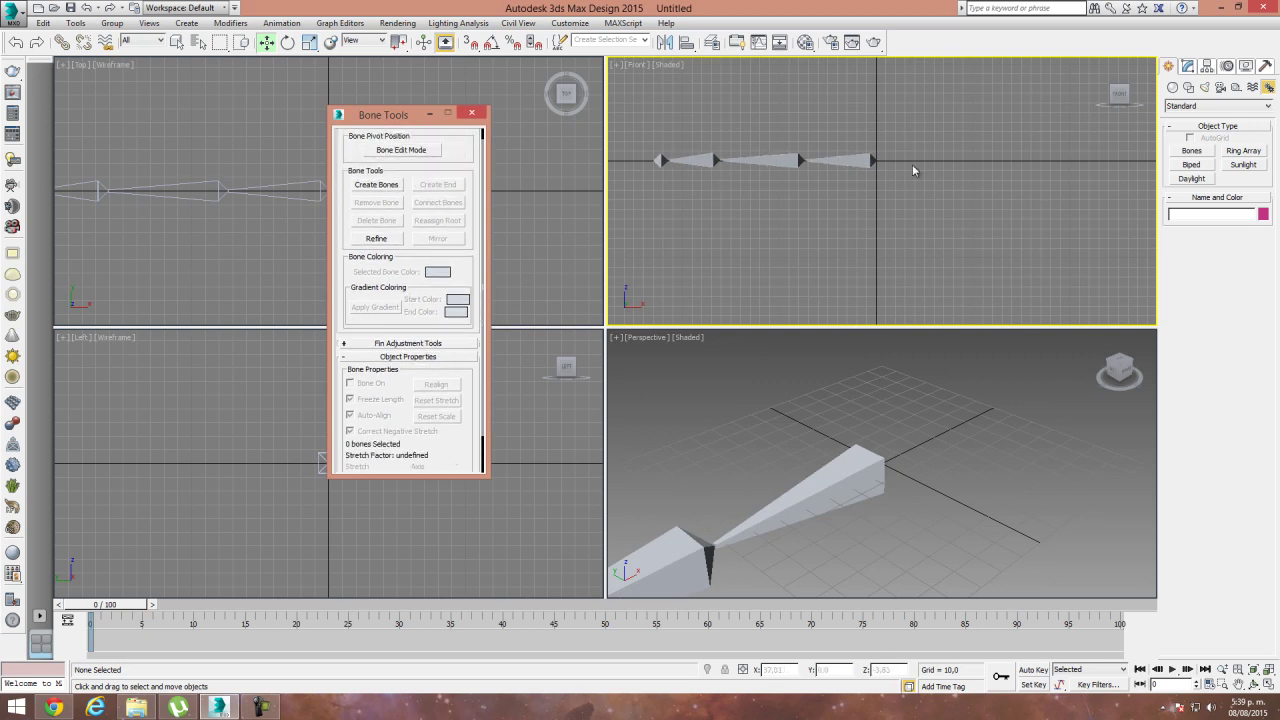
pyautogui.click(868, 160)
pyautogui.click(437, 272)
pyautogui.moveTo(358, 142); pyautogui.dragTo(369, 92)
pyautogui.moveTo(511, 141); pyautogui.dragTo(520, 142)
pyautogui.click(490, 200)
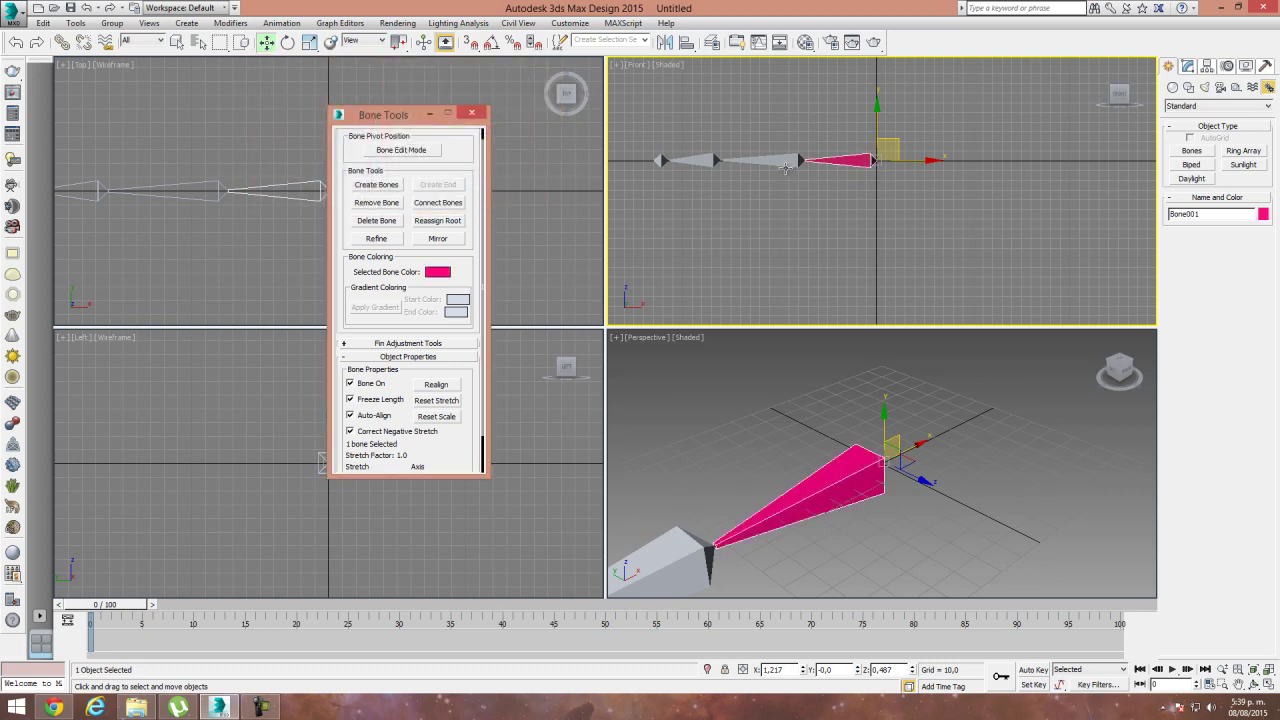
# Set the middle bone's color to dark green with hue 83, saturation 255 and value 55.
pyautogui.click(770, 163)
pyautogui.click(437, 271)
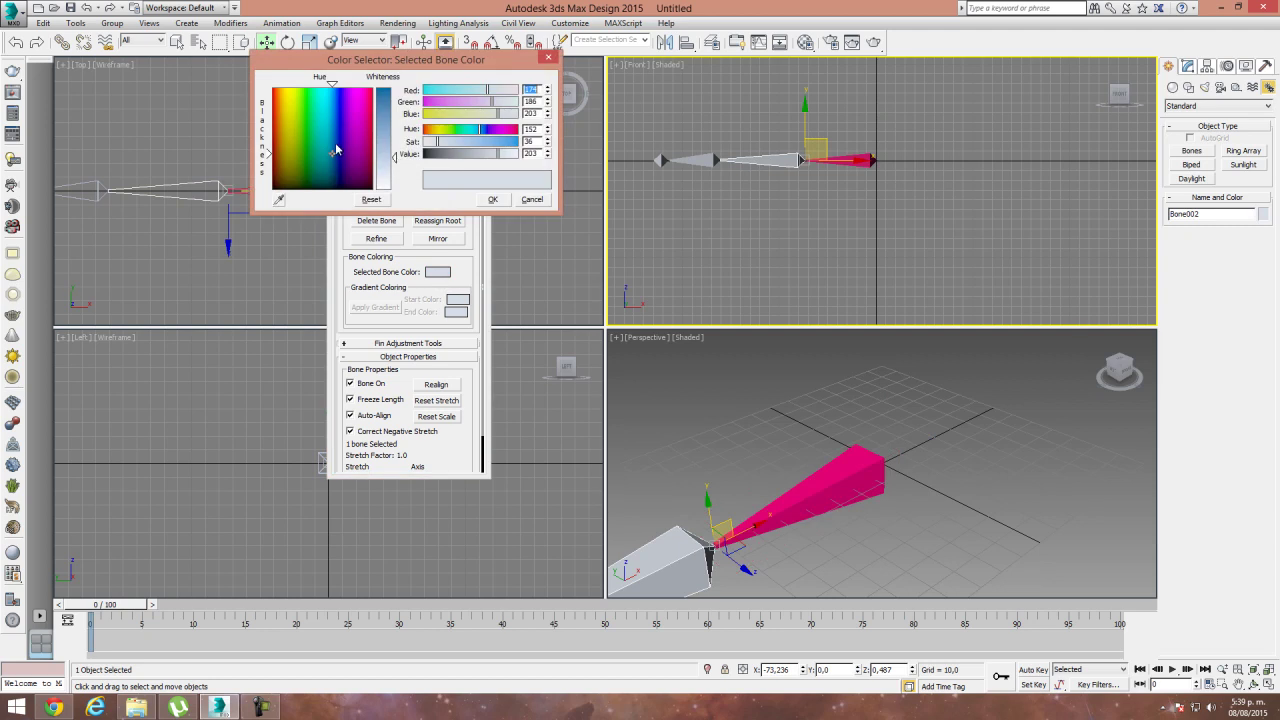
pyautogui.moveTo(318, 176); pyautogui.dragTo(306, 90)
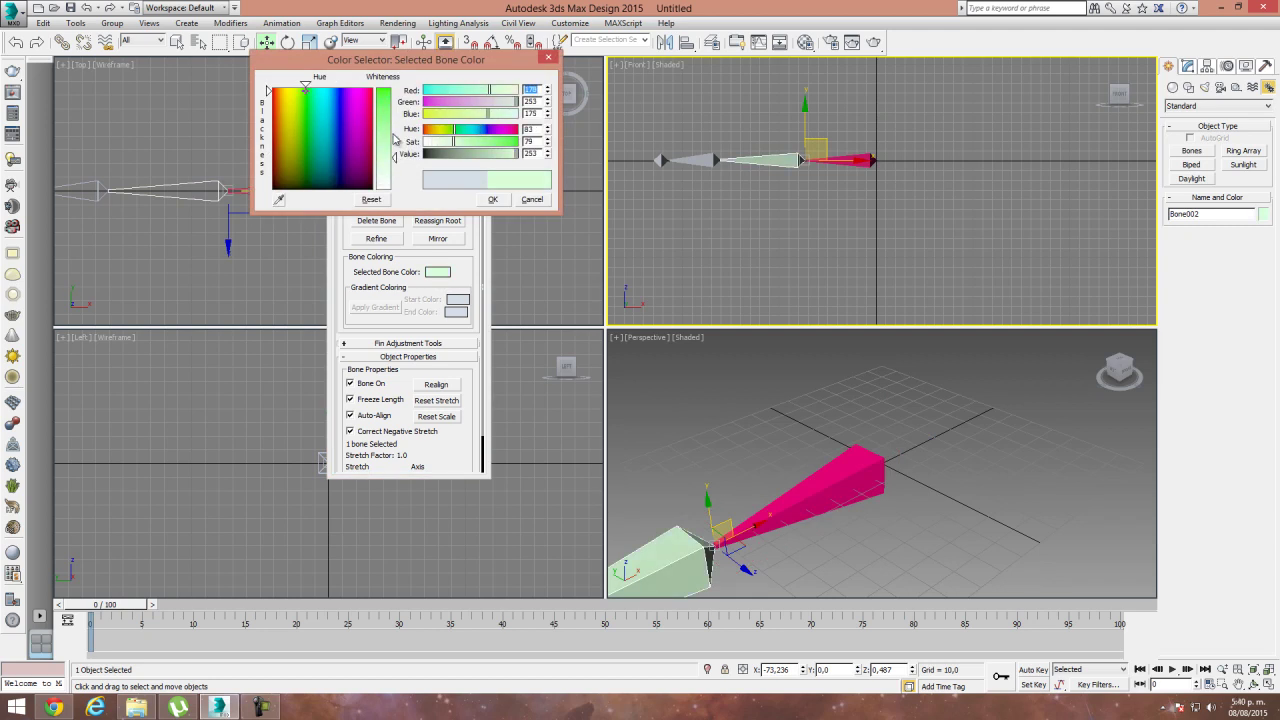
pyautogui.moveTo(393, 137); pyautogui.dragTo(393, 88)
pyautogui.moveTo(490, 157); pyautogui.dragTo(462, 156)
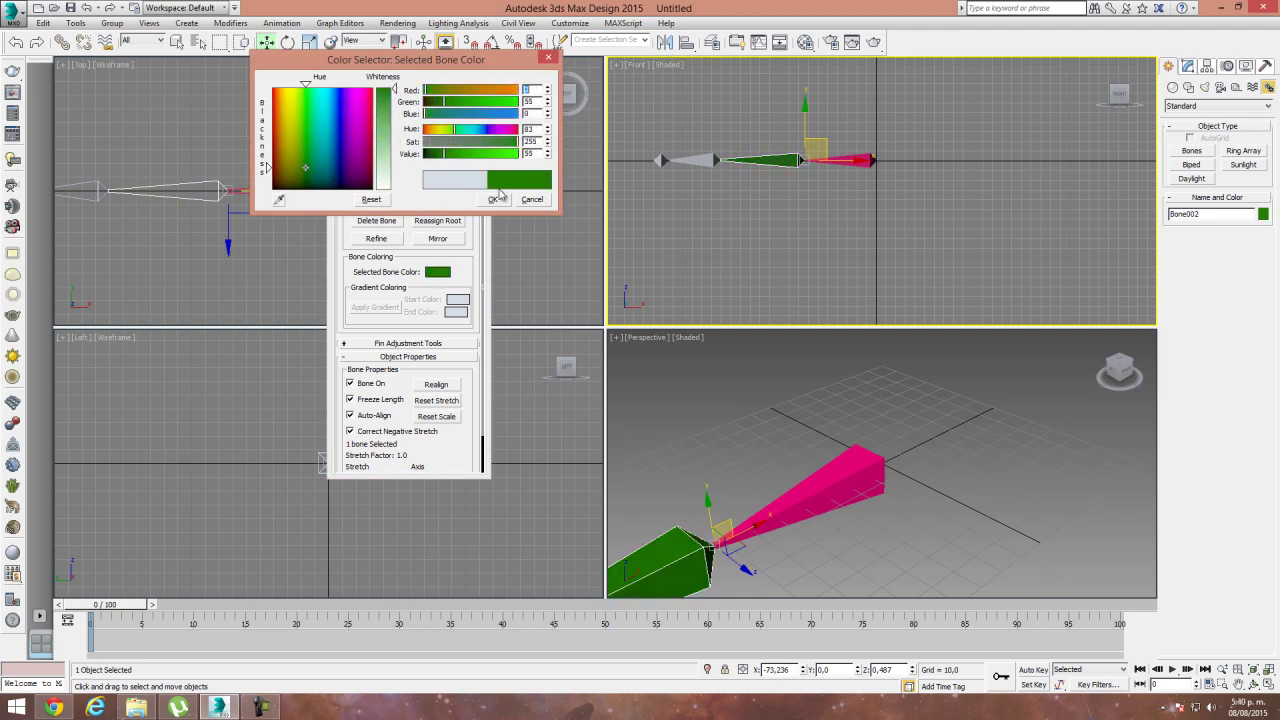
pyautogui.click(492, 199)
# Select all the bones and set the gradient start color to green with hue 99, saturation 255 and value 55.
pyautogui.click(744, 174)
pyautogui.moveTo(923, 128)
pyautogui.mouseDown()
pyautogui.moveTo(716, 219)
pyautogui.moveTo(656, 201)
pyautogui.mouseUp()
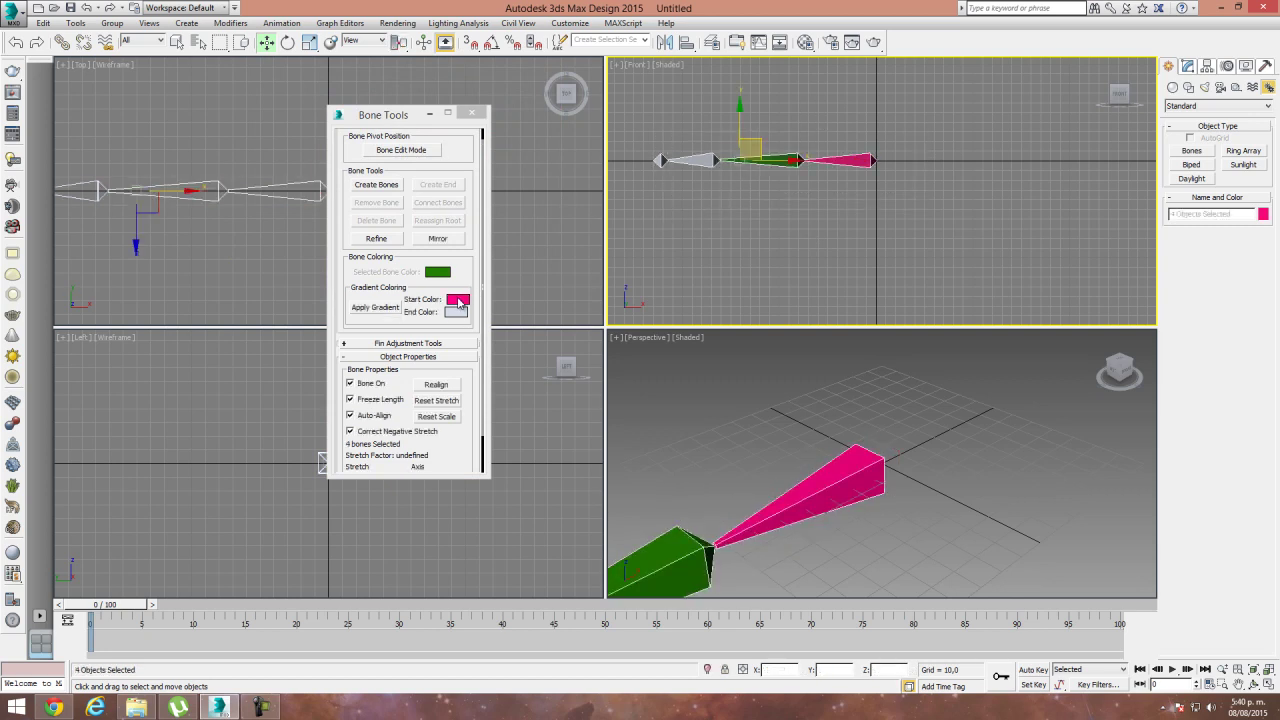
pyautogui.click(458, 301)
pyautogui.moveTo(314, 107); pyautogui.dragTo(307, 91)
pyautogui.moveTo(450, 102); pyautogui.dragTo(444, 98)
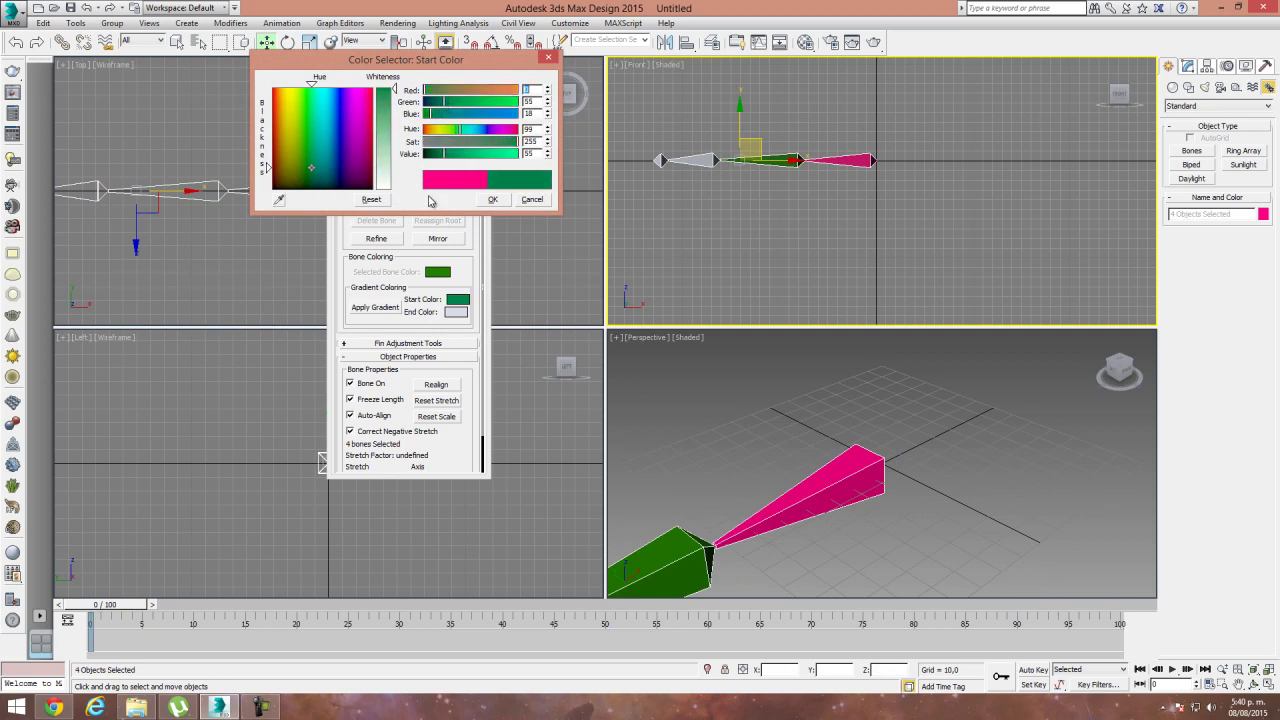
pyautogui.click(494, 201)
# Set the gradient end color to pale green with hue 88, saturation 56 and value 223, and apply the gradient to the bones.
pyautogui.click(456, 312)
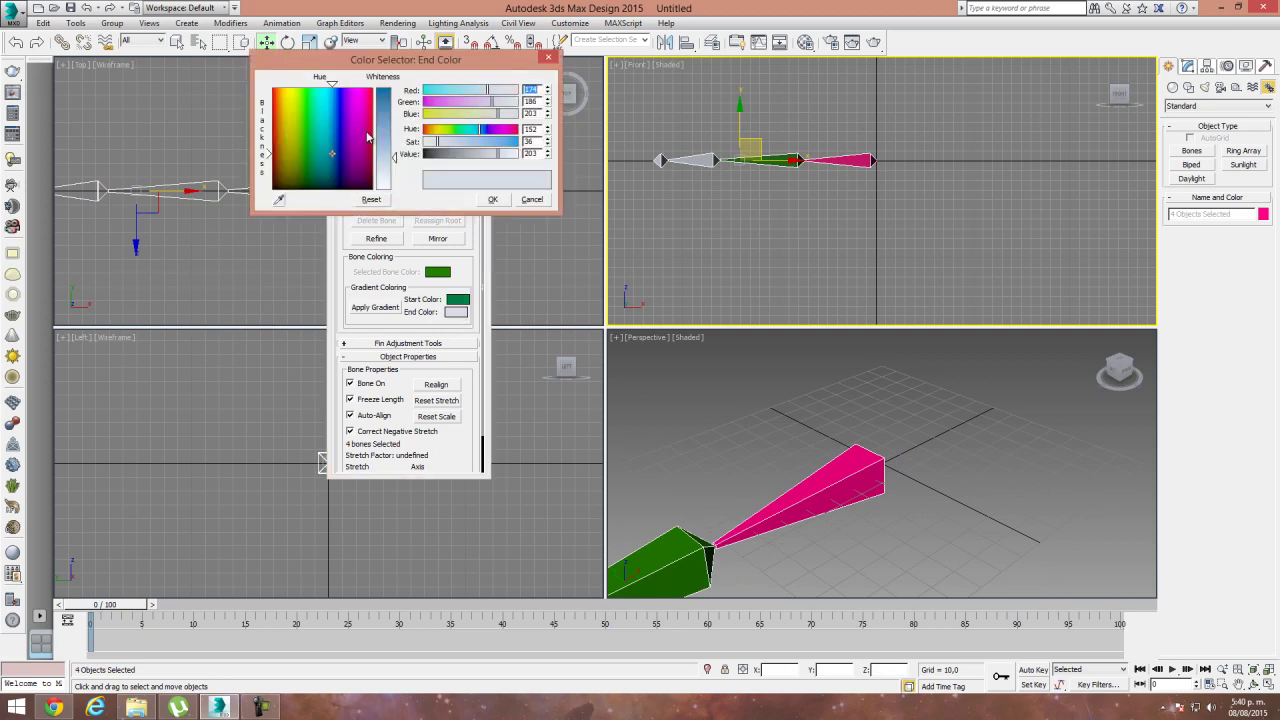
pyautogui.click(312, 128)
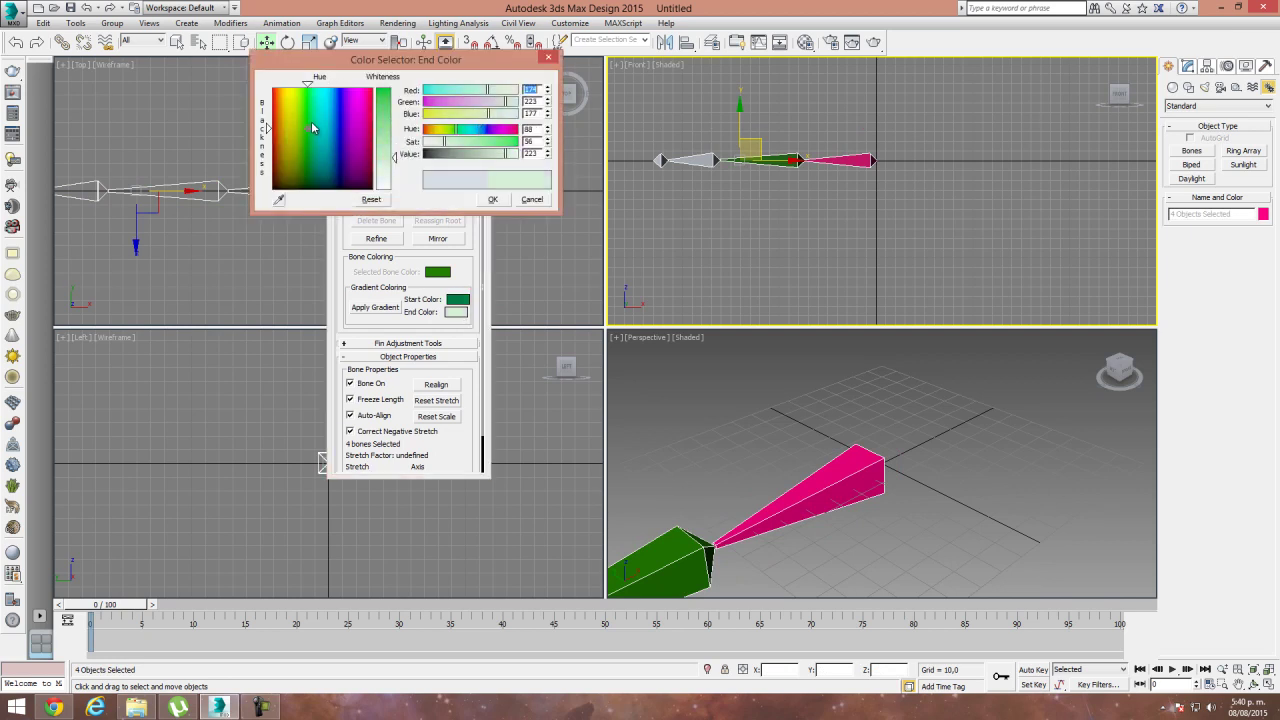
pyautogui.click(495, 200)
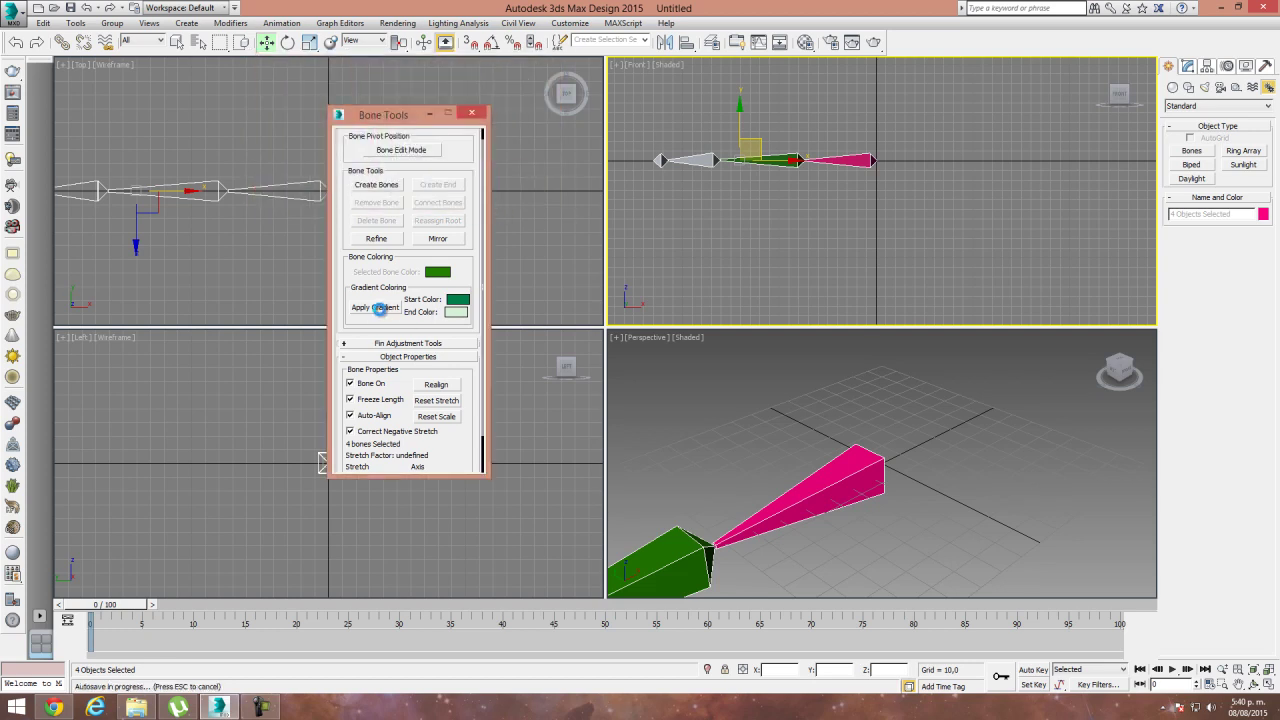
pyautogui.click(380, 308)
pyautogui.moveTo(856, 211); pyautogui.dragTo(958, 217, button='middle')
pyautogui.moveTo(848, 152); pyautogui.dragTo(856, 151, button='middle')
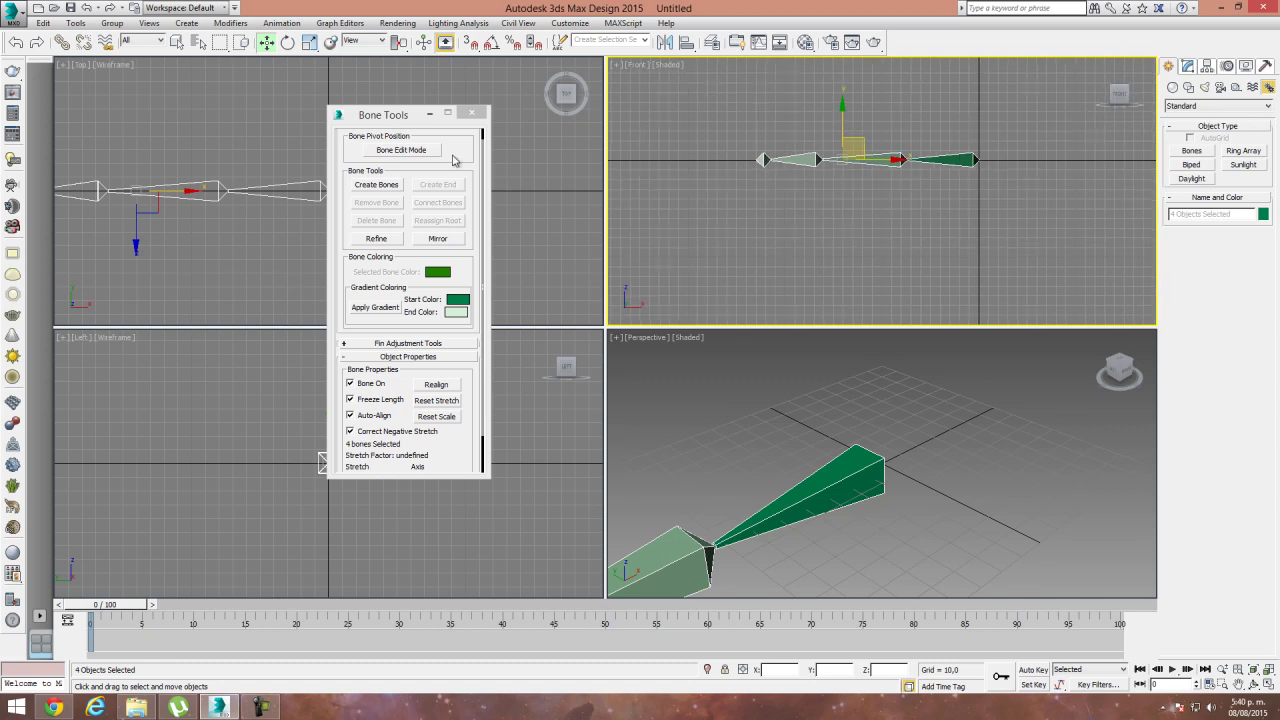
pyautogui.moveTo(406, 120); pyautogui.dragTo(287, 99)
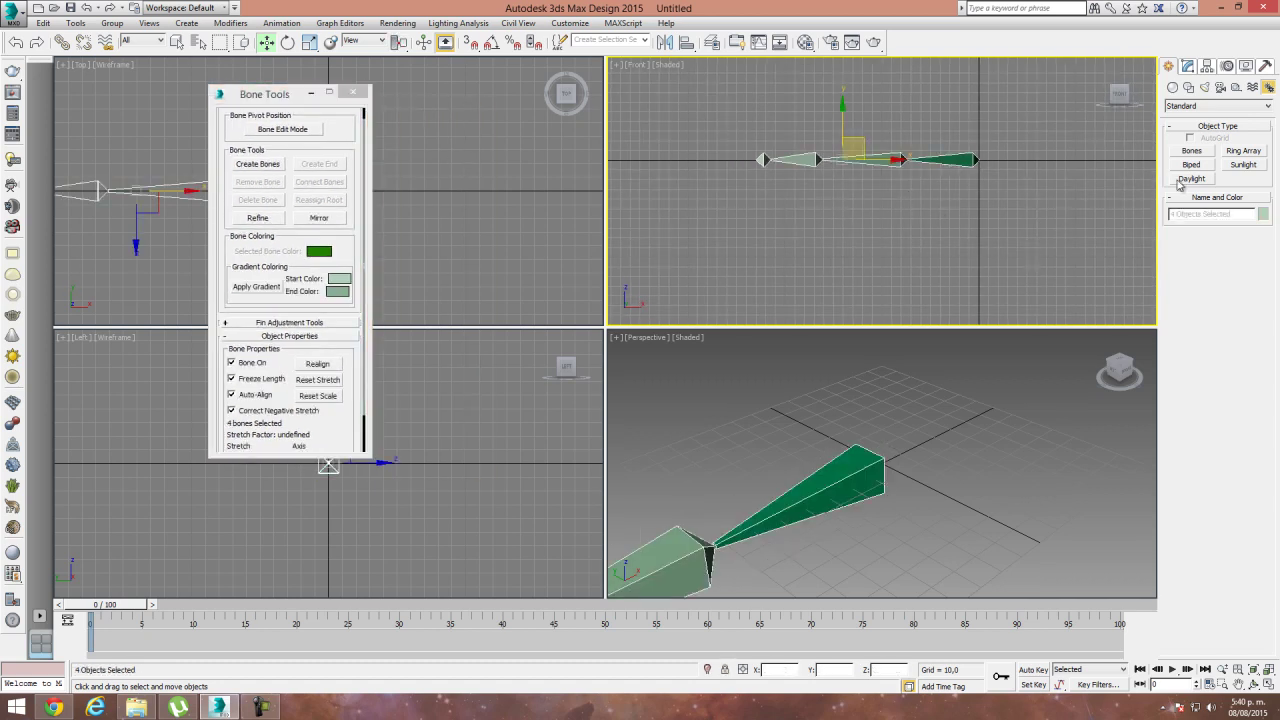
pyautogui.click(1191, 151)
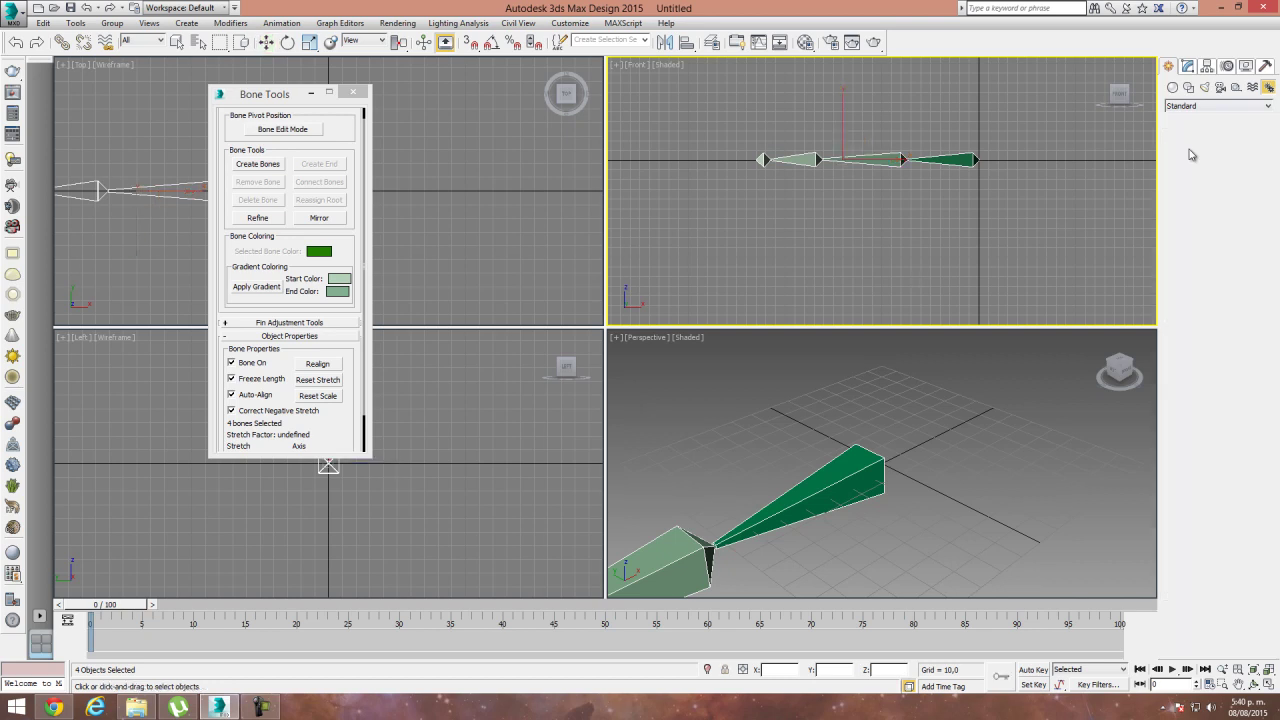
pyautogui.click(268, 92)
pyautogui.moveTo(268, 92); pyautogui.dragTo(266, 87)
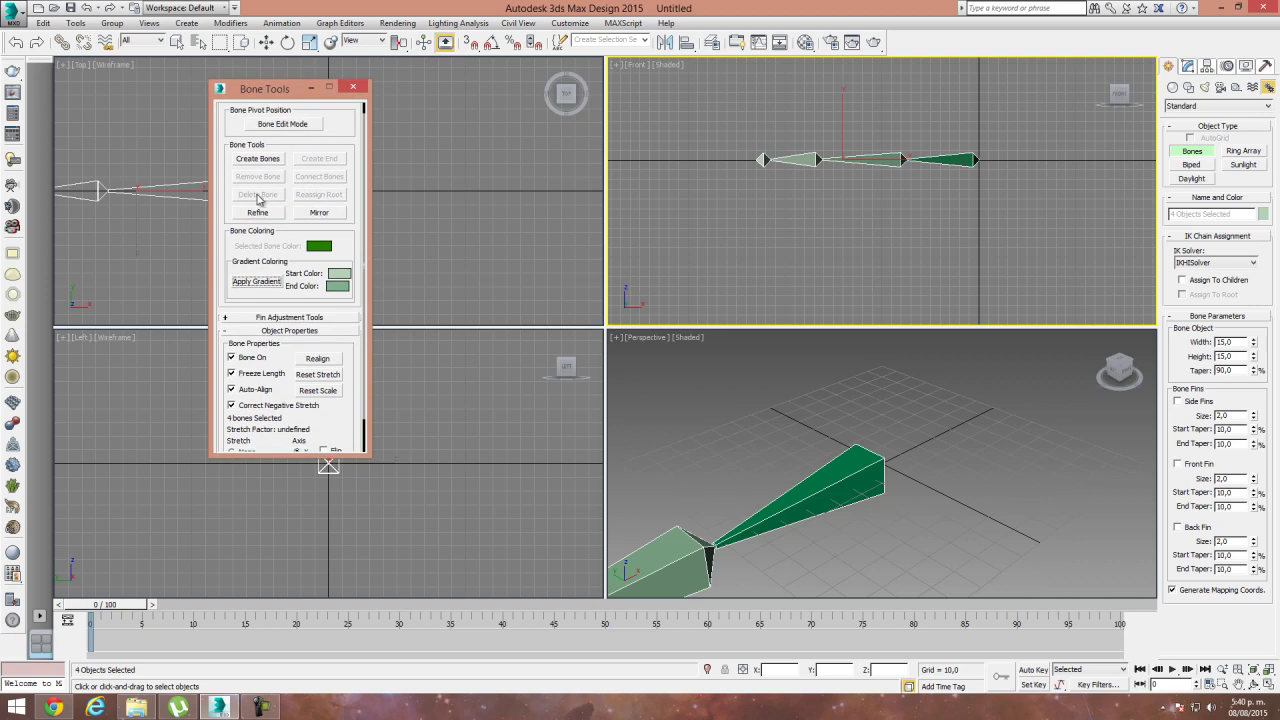
pyautogui.click(267, 44)
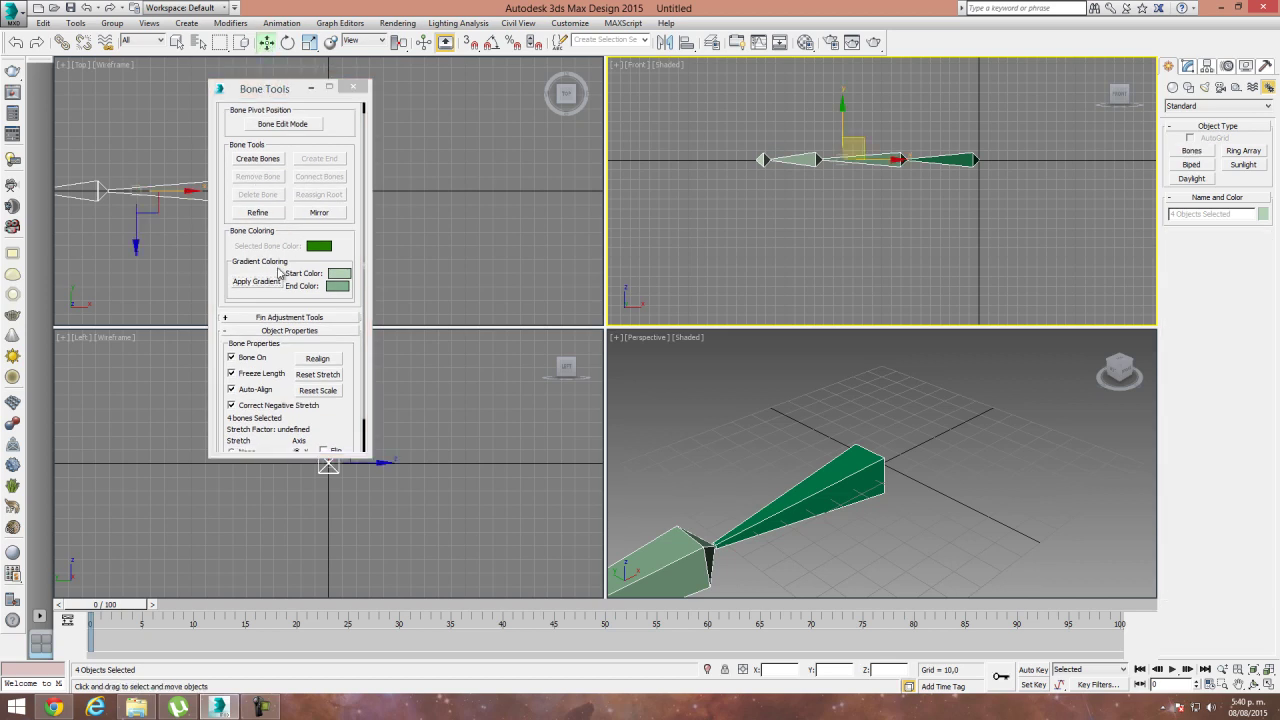
# Select the chain's three bones without the end bone and enable their side, front and back fins in the fin adjustment tools.
pyautogui.moveTo(353, 345); pyautogui.dragTo(348, 467)
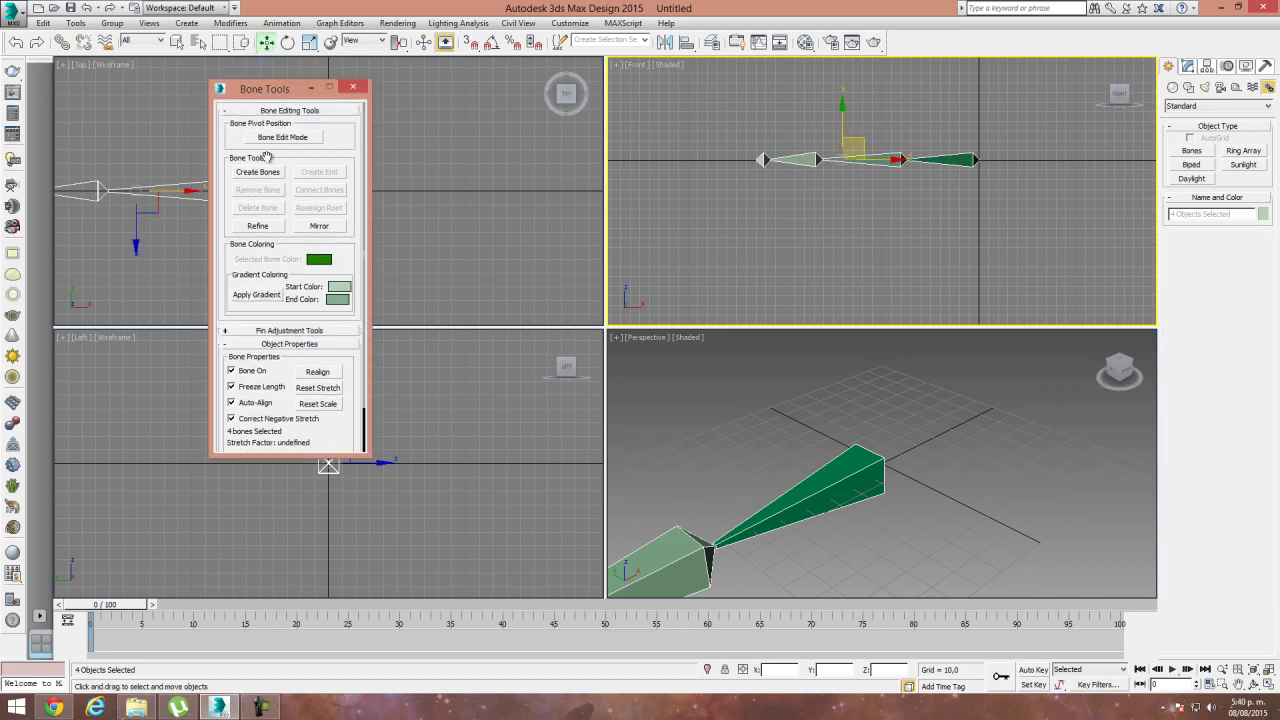
pyautogui.click(240, 330)
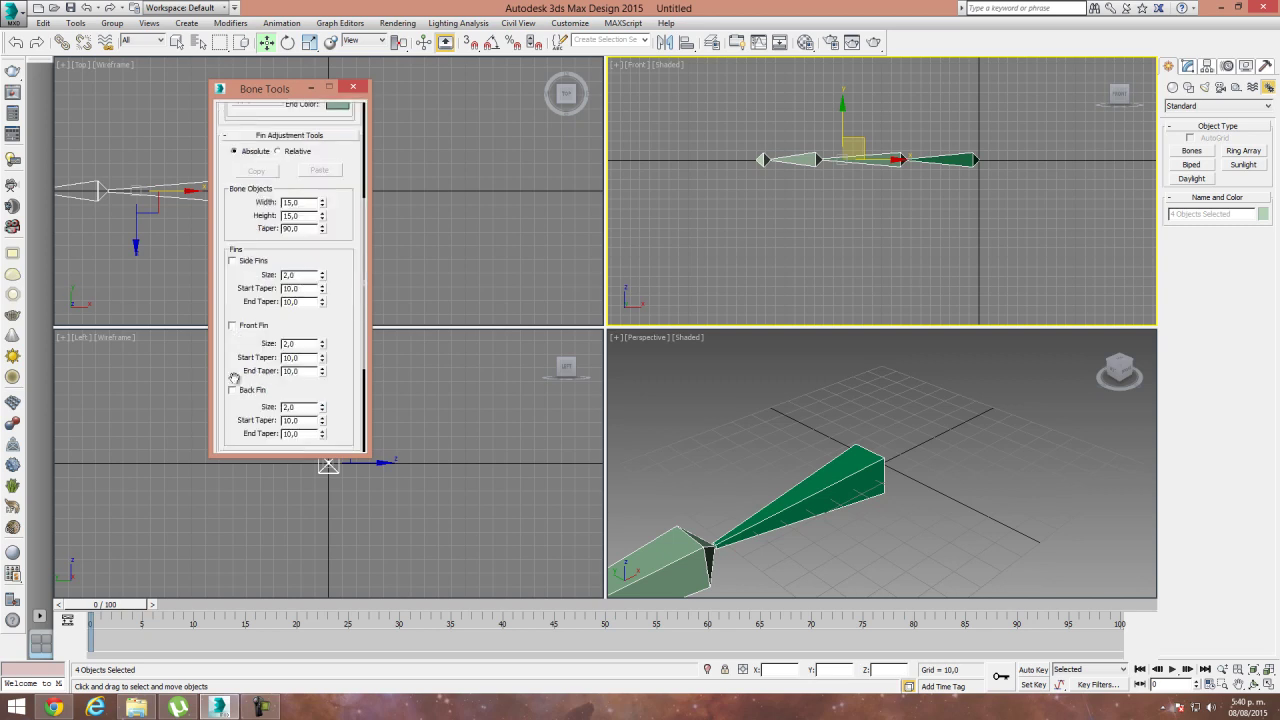
pyautogui.moveTo(738, 110); pyautogui.dragTo(1127, 242)
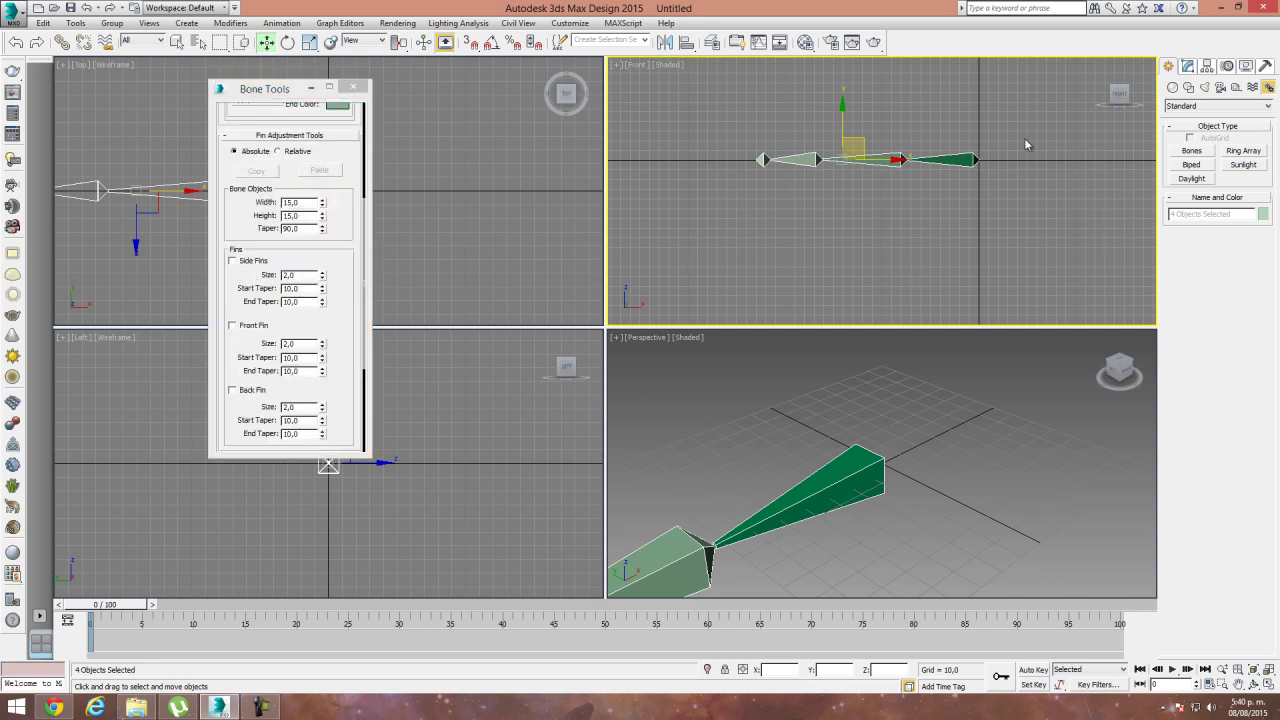
pyautogui.moveTo(795, 227); pyautogui.dragTo(795, 228)
pyautogui.click(232, 260)
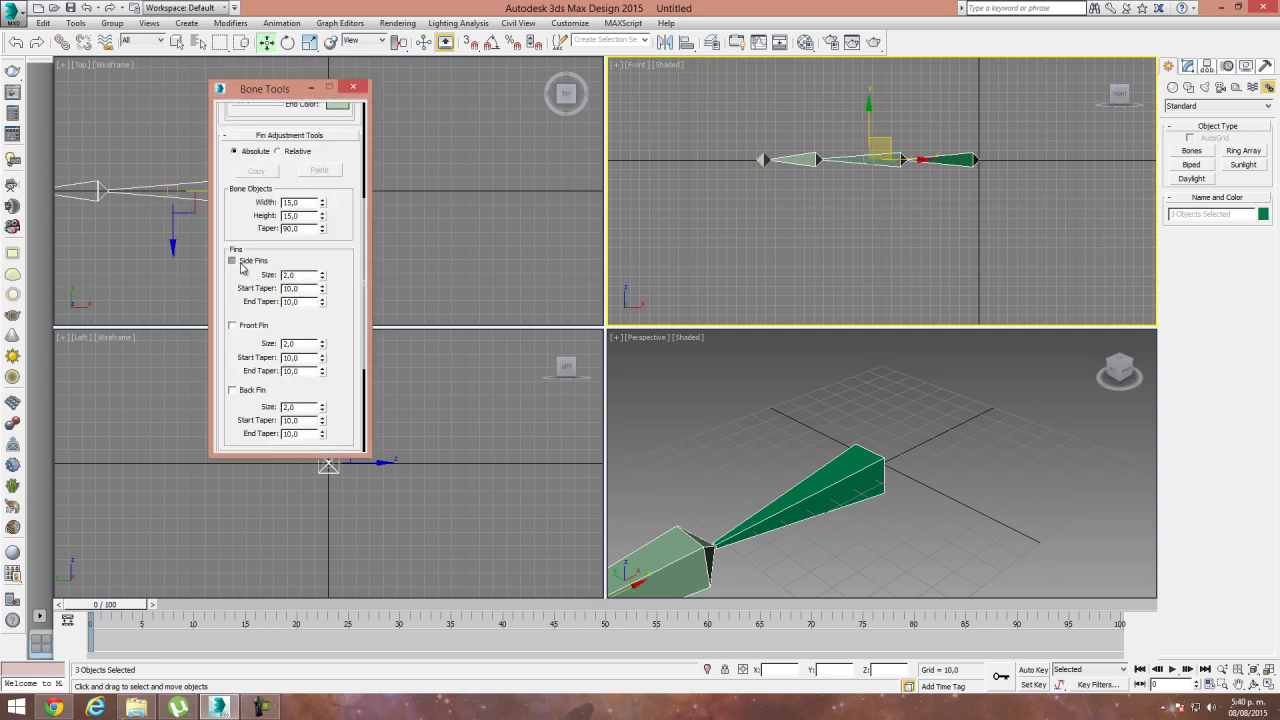
pyautogui.click(245, 325)
pyautogui.click(240, 390)
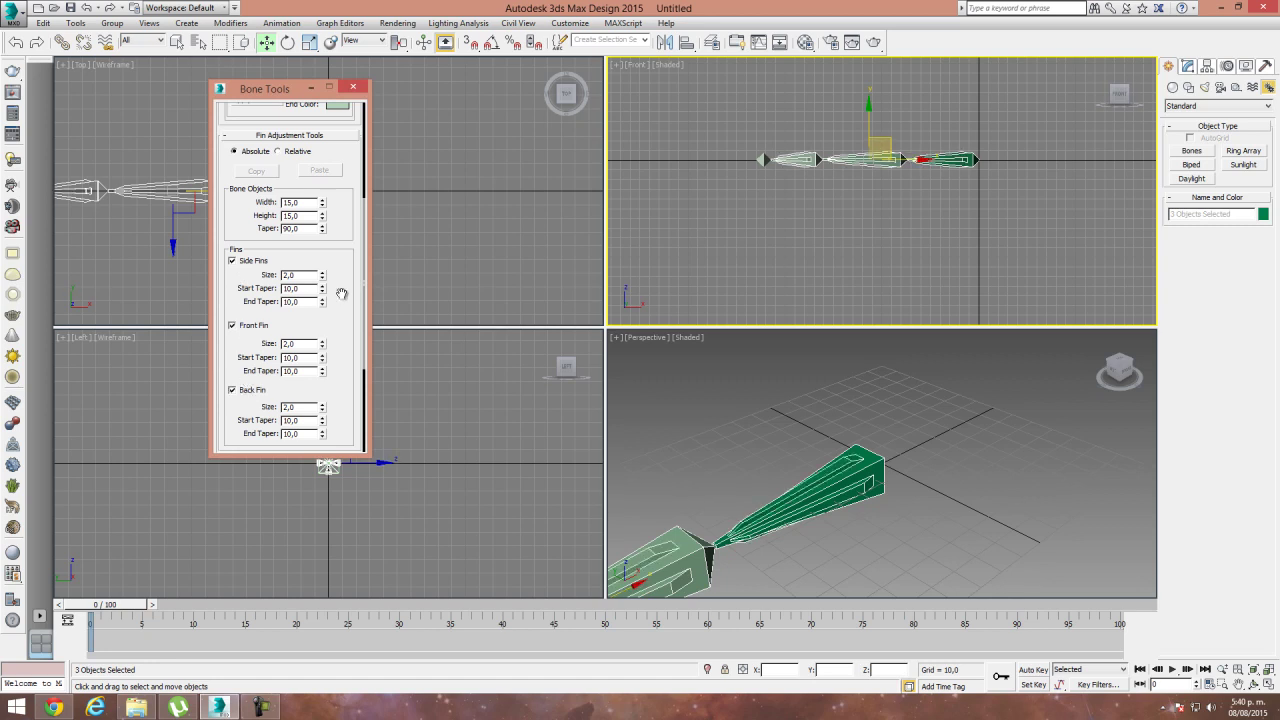
# Set the selected bones' side fin size to 18.2, front fin size to 21.0 and back fin size to 15.4, and inspect the fins in perspective.
pyautogui.moveTo(323, 276); pyautogui.dragTo(372, 162)
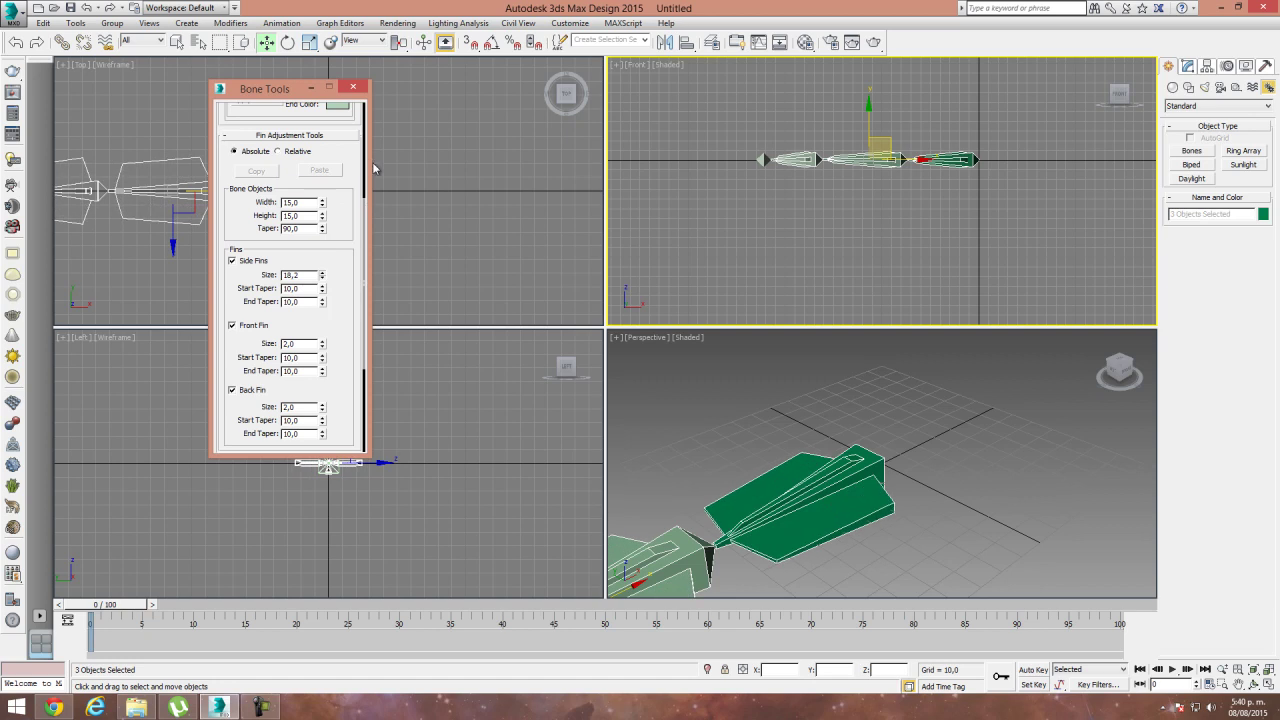
pyautogui.moveTo(324, 344); pyautogui.dragTo(331, 343)
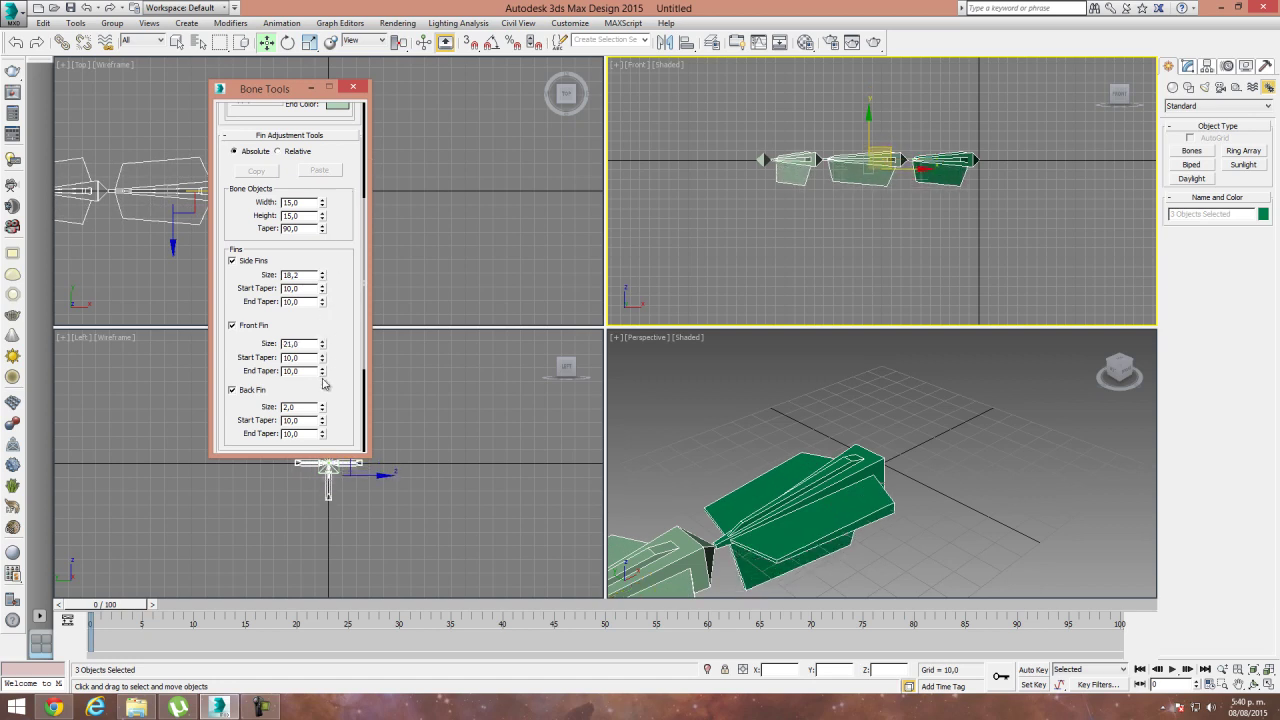
pyautogui.moveTo(323, 410); pyautogui.dragTo(357, 311)
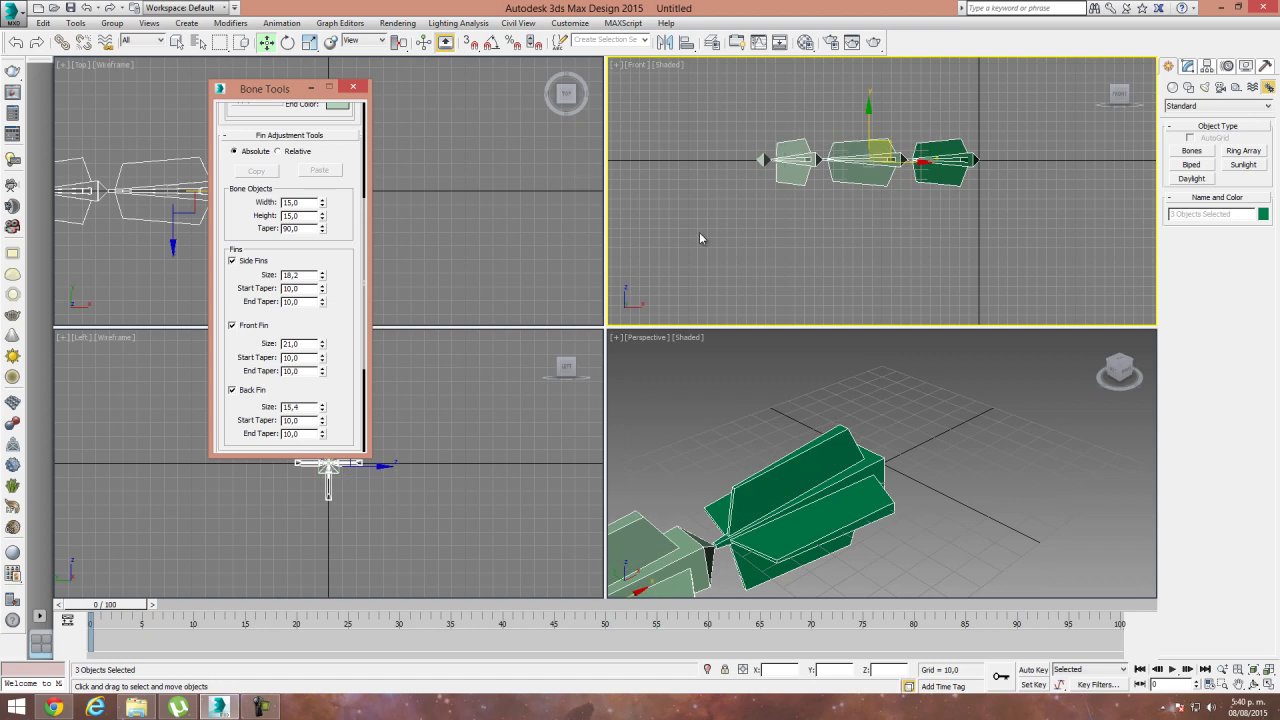
pyautogui.moveTo(835, 521); pyautogui.dragTo(938, 396, button='middle')
pyautogui.moveTo(862, 505); pyautogui.dragTo(258, 264, button='middle')
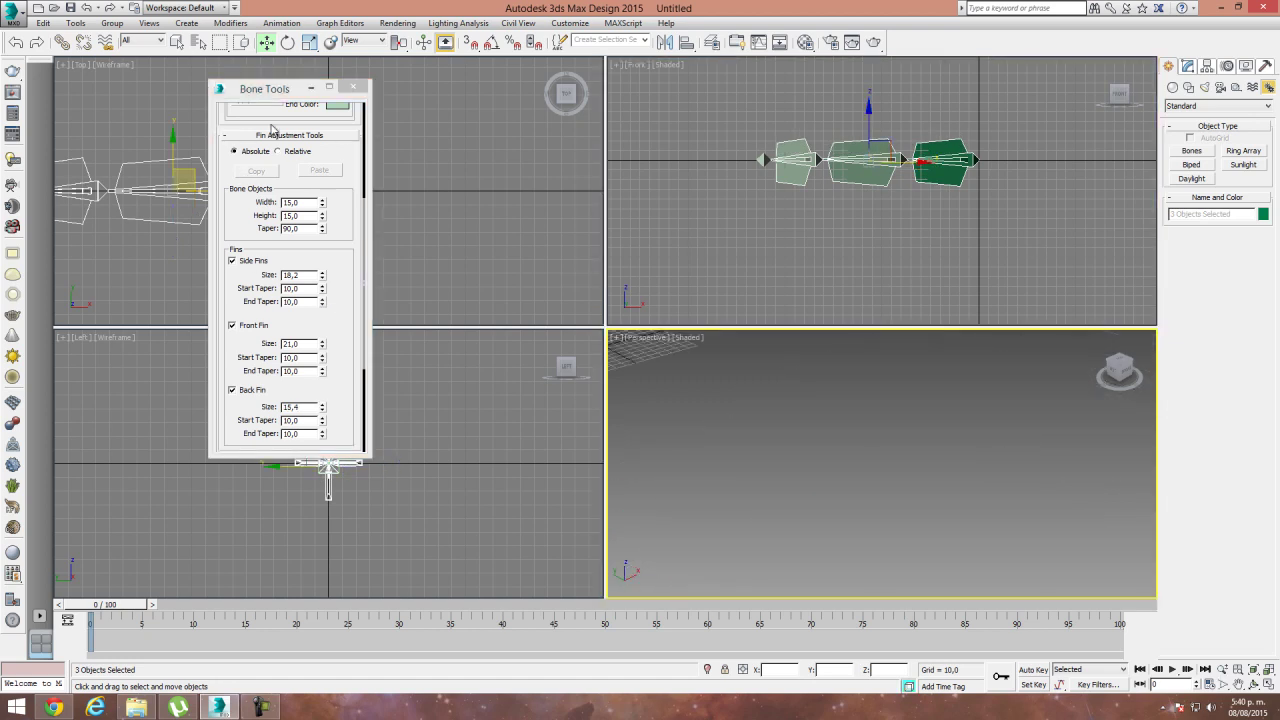
pyautogui.keyDown('alt'); pyautogui.moveTo(652, 330); pyautogui.dragTo(1155, 295, button='middle'); pyautogui.keyUp('alt')
pyautogui.scroll(5, 825, 417)
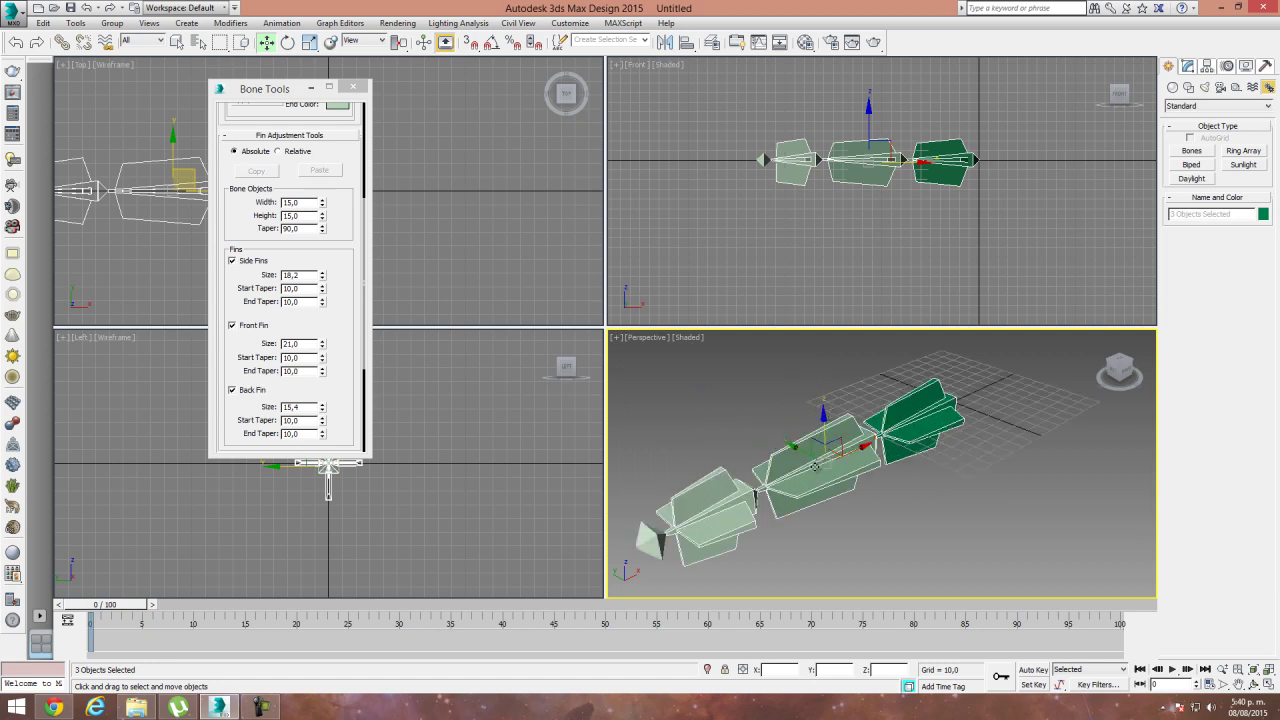
pyautogui.keyDown('alt'); pyautogui.moveTo(966, 508); pyautogui.dragTo(836, 225, button='middle'); pyautogui.keyUp('alt')
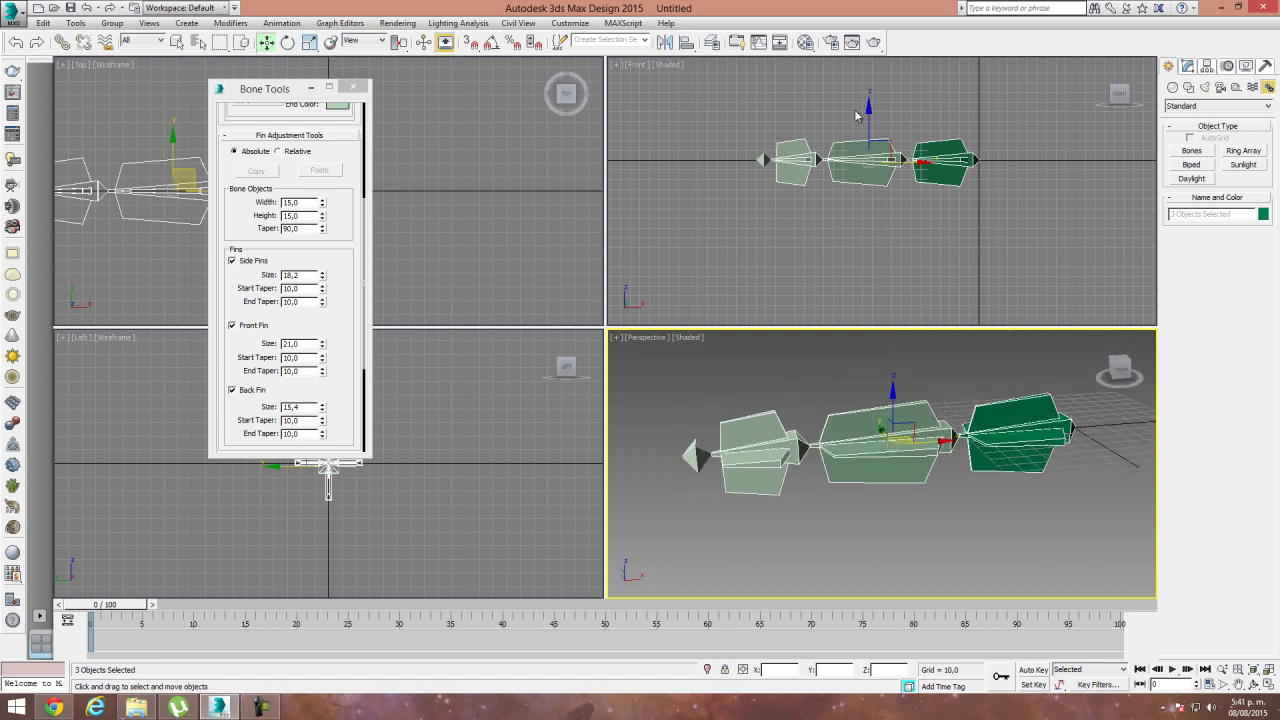
# Select all four bones of the chain and delete them.
pyautogui.click(922, 209)
pyautogui.moveTo(718, 102); pyautogui.dragTo(1020, 263)
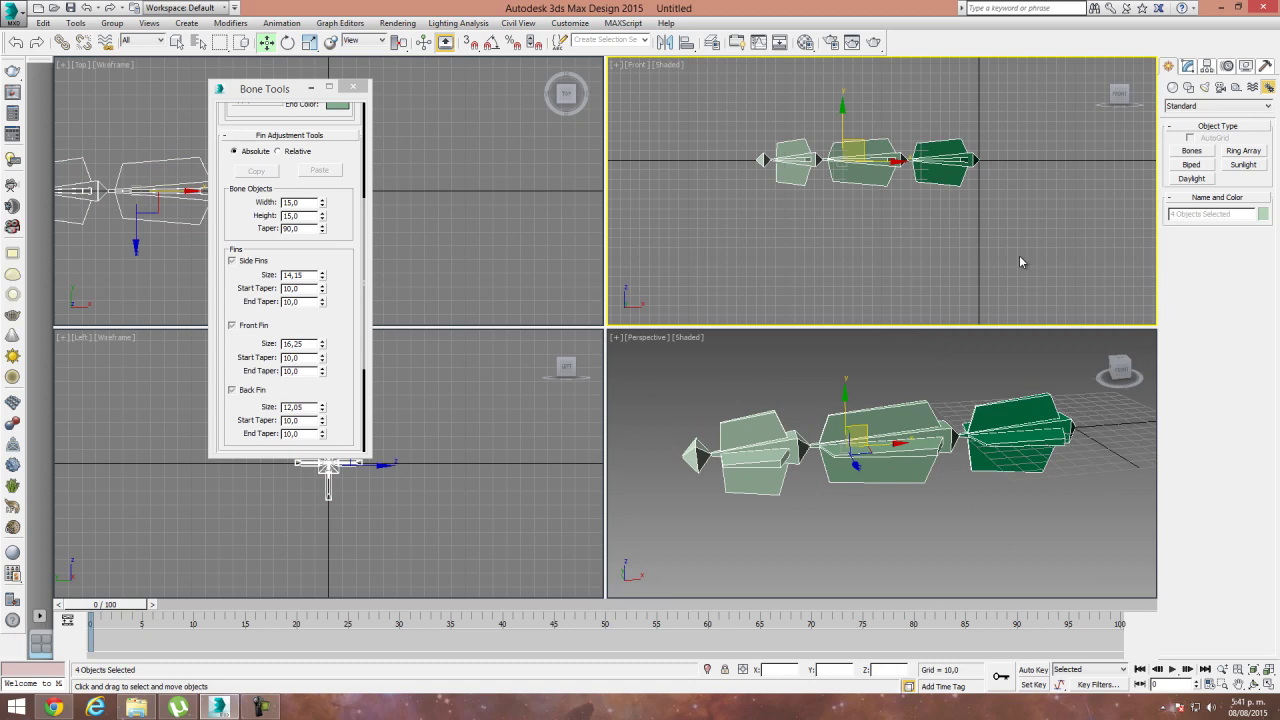
pyautogui.press('Delete')
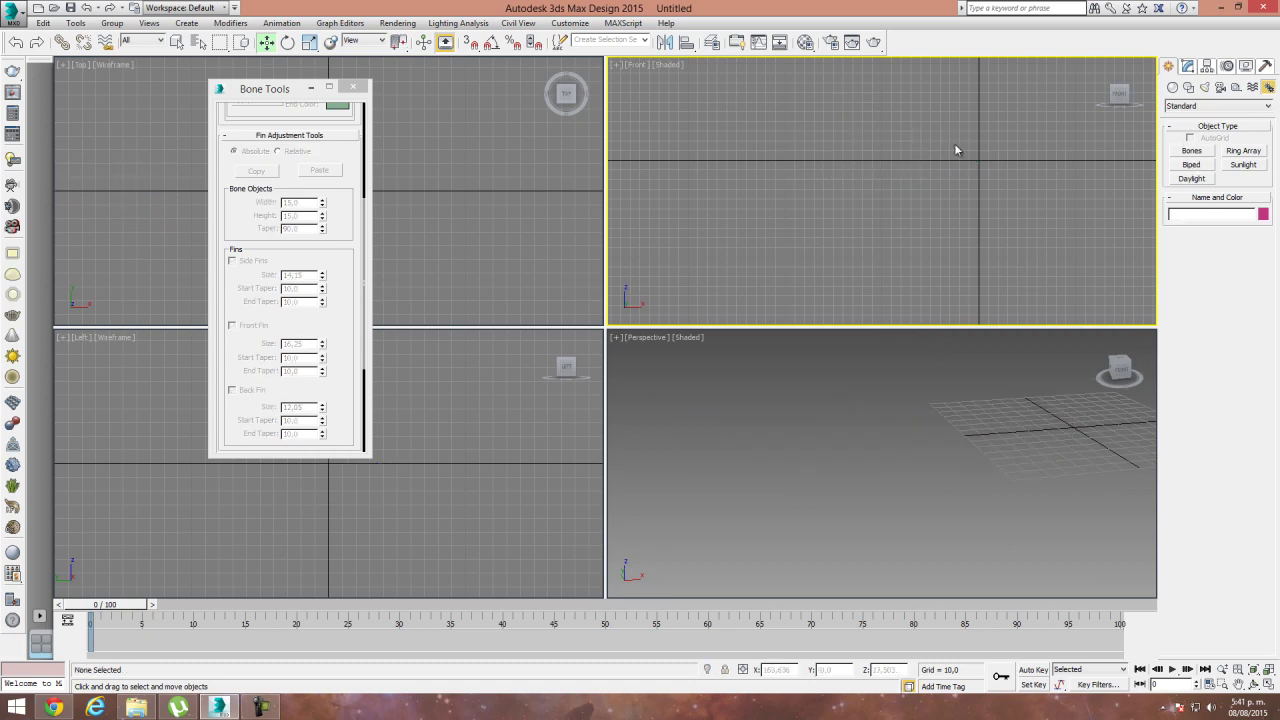
# Start bone creation from Bone Tools and maximize the Front viewport.
pyautogui.moveTo(346, 146); pyautogui.dragTo(319, 470)
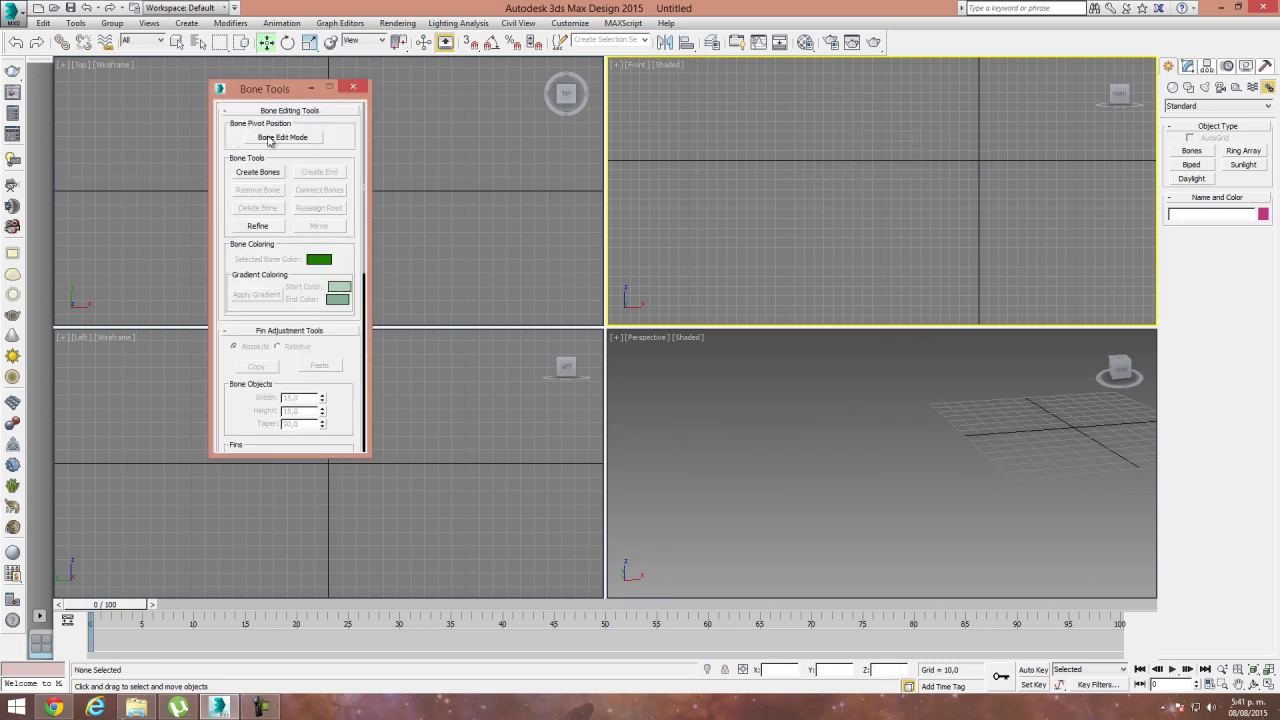
pyautogui.click(257, 172)
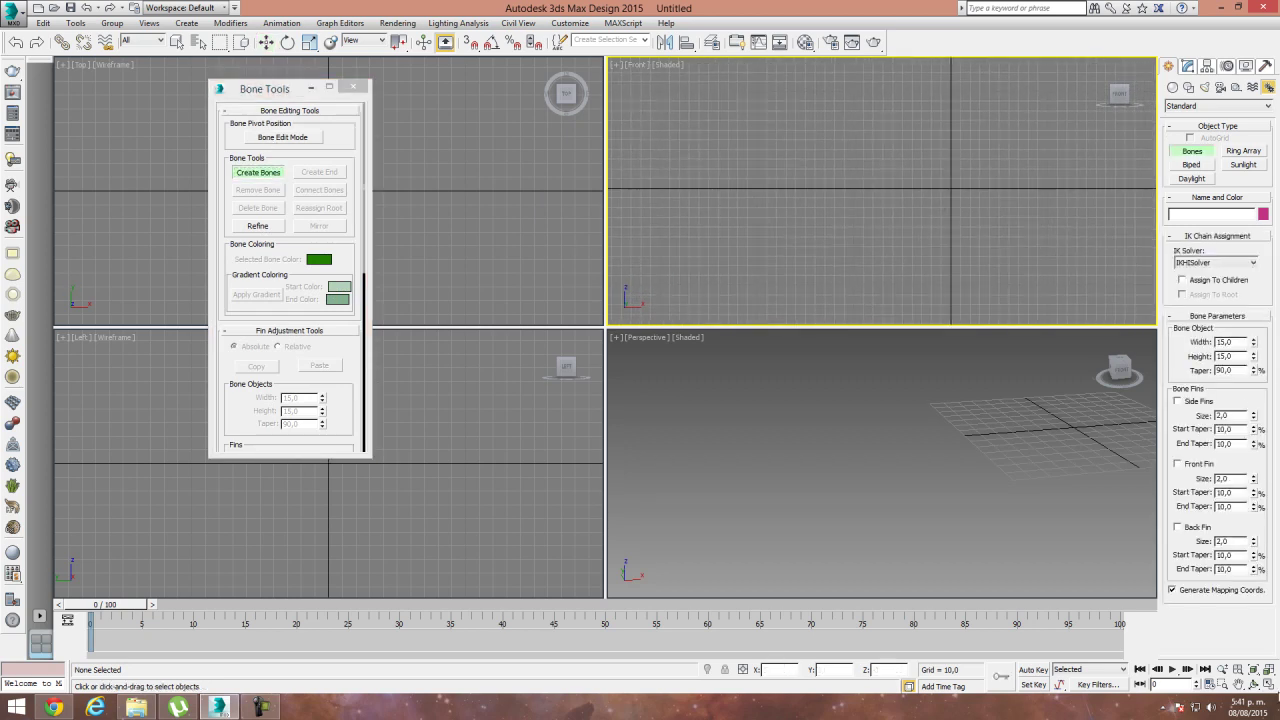
pyautogui.click(1267, 684)
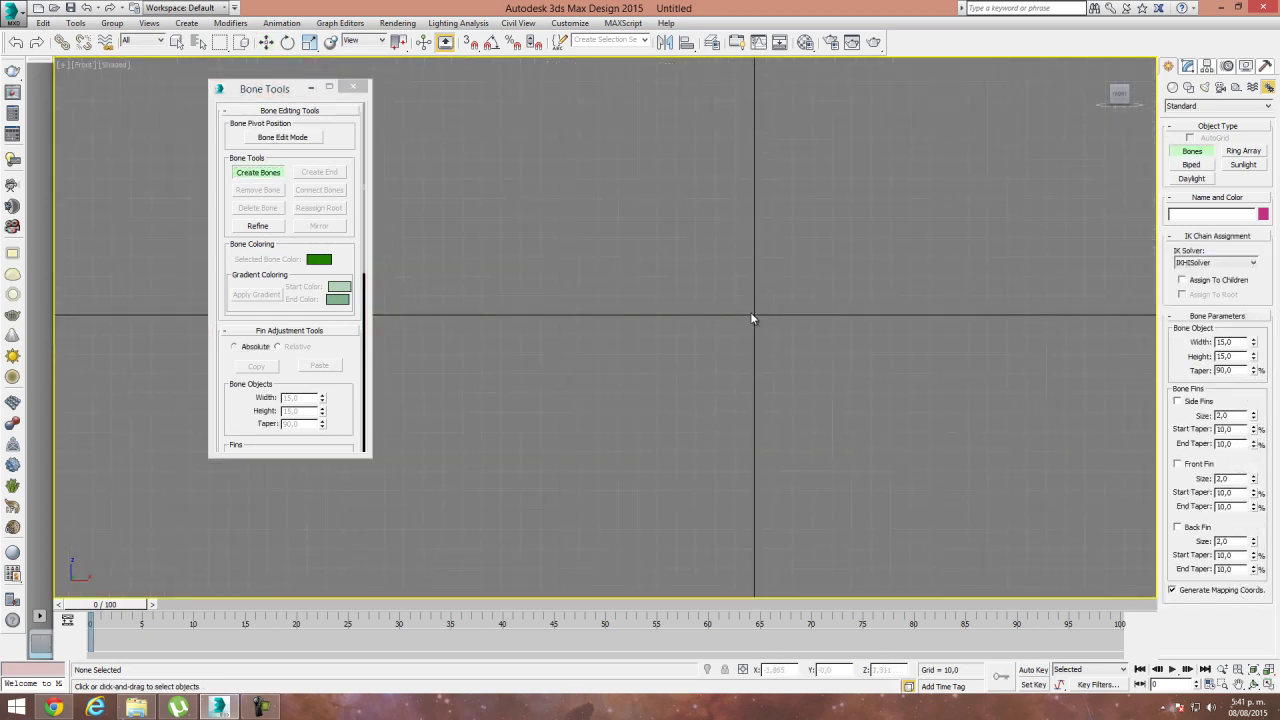
pyautogui.click(751, 314)
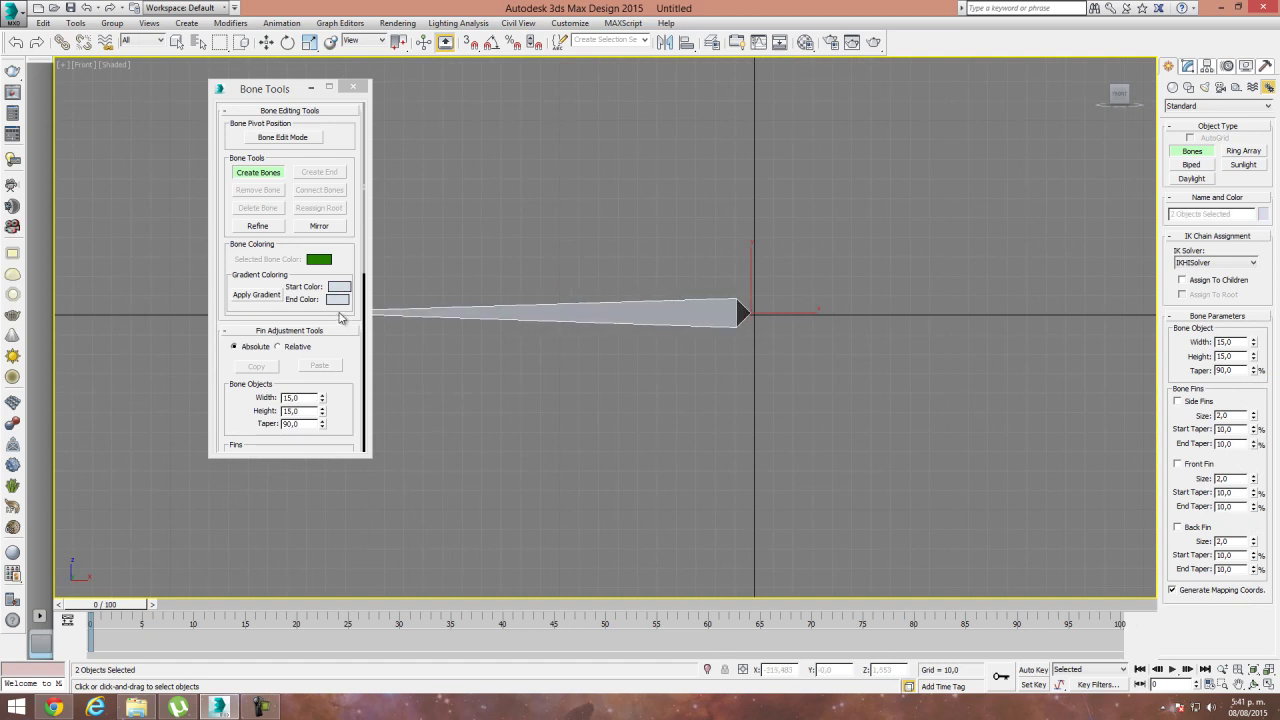
pyautogui.rightClick(525, 290)
pyautogui.moveTo(264, 88); pyautogui.dragTo(98, 75)
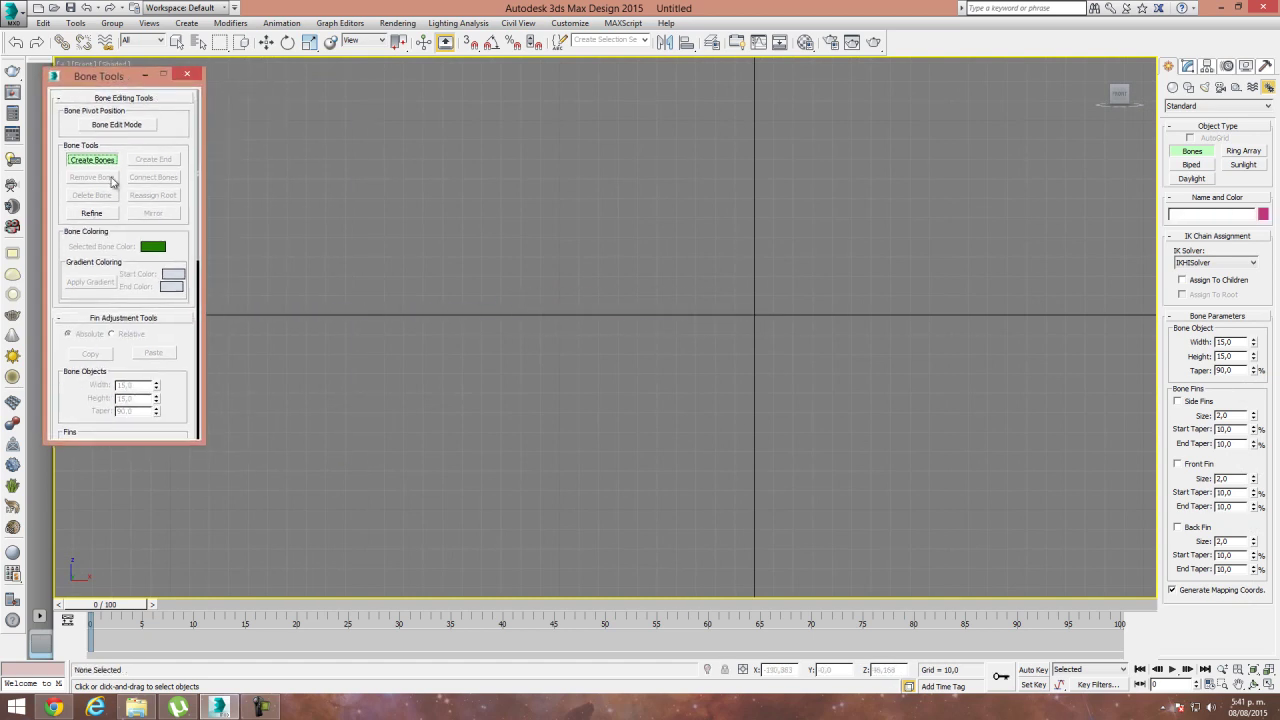
pyautogui.click(755, 317)
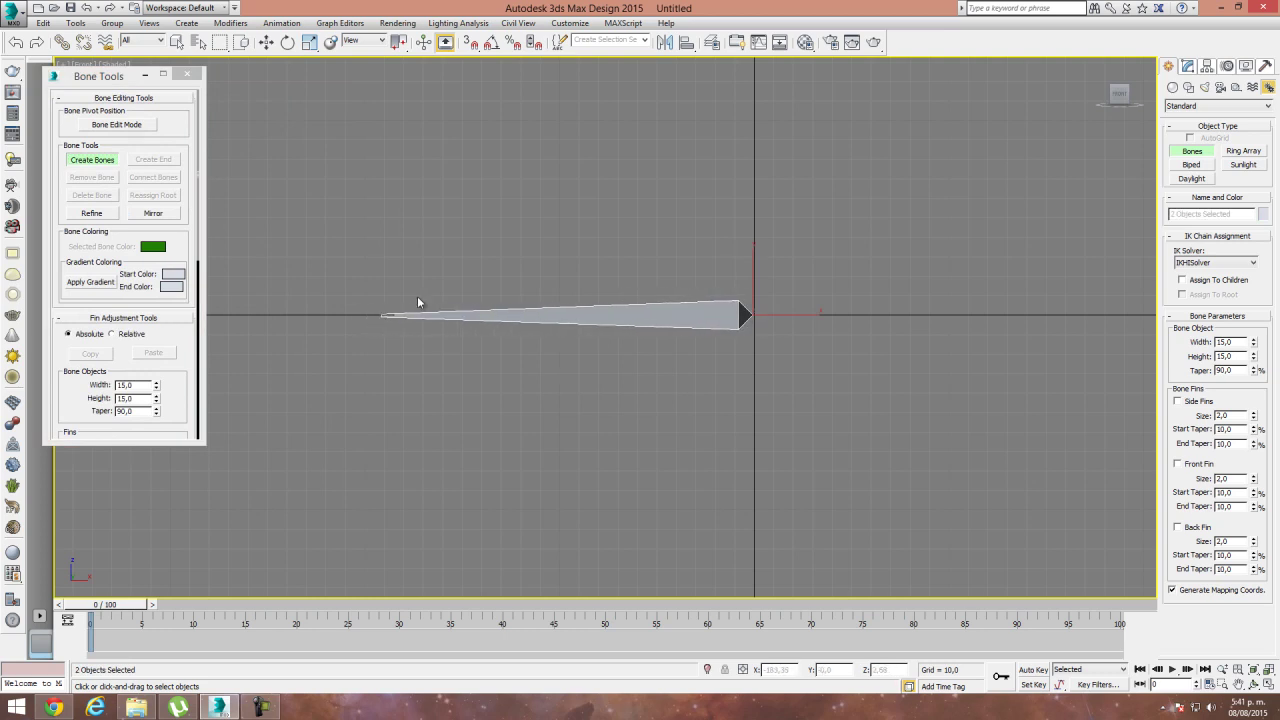
pyautogui.rightClick(368, 320)
# Turn on 3D snapping and check that Grid Points is the active snap target.
pyautogui.click(470, 42)
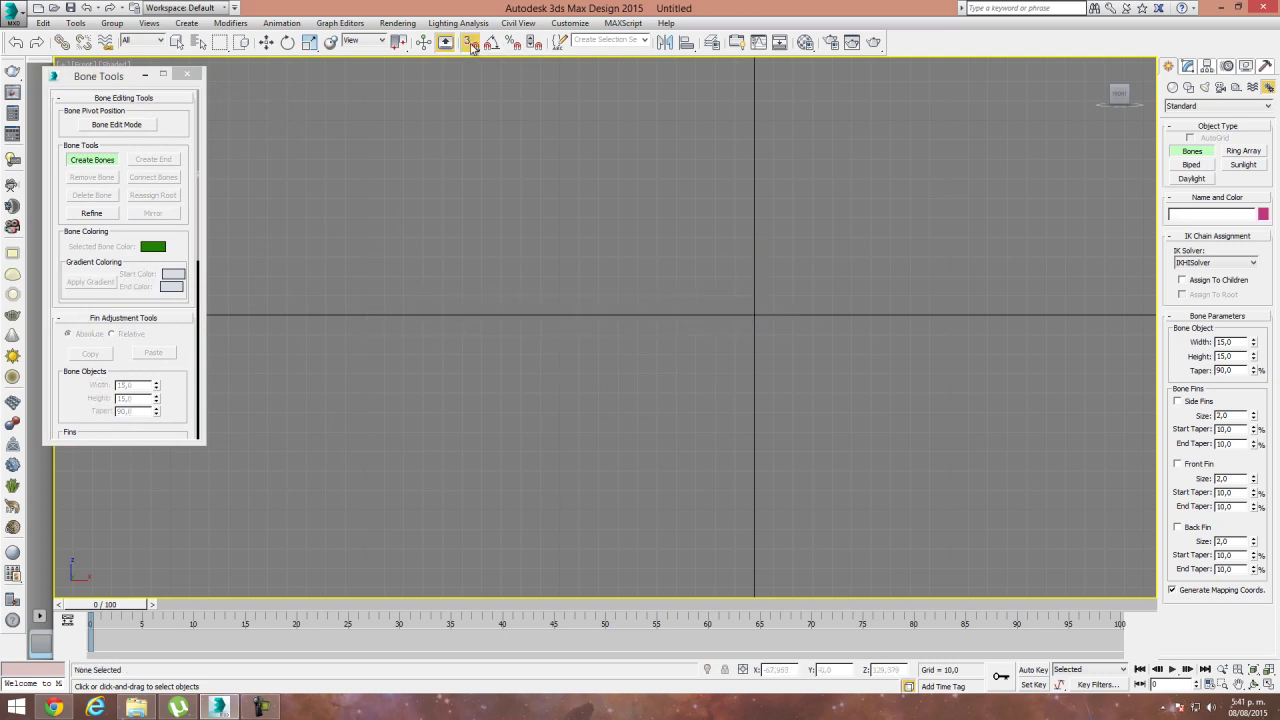
pyautogui.rightClick(470, 42)
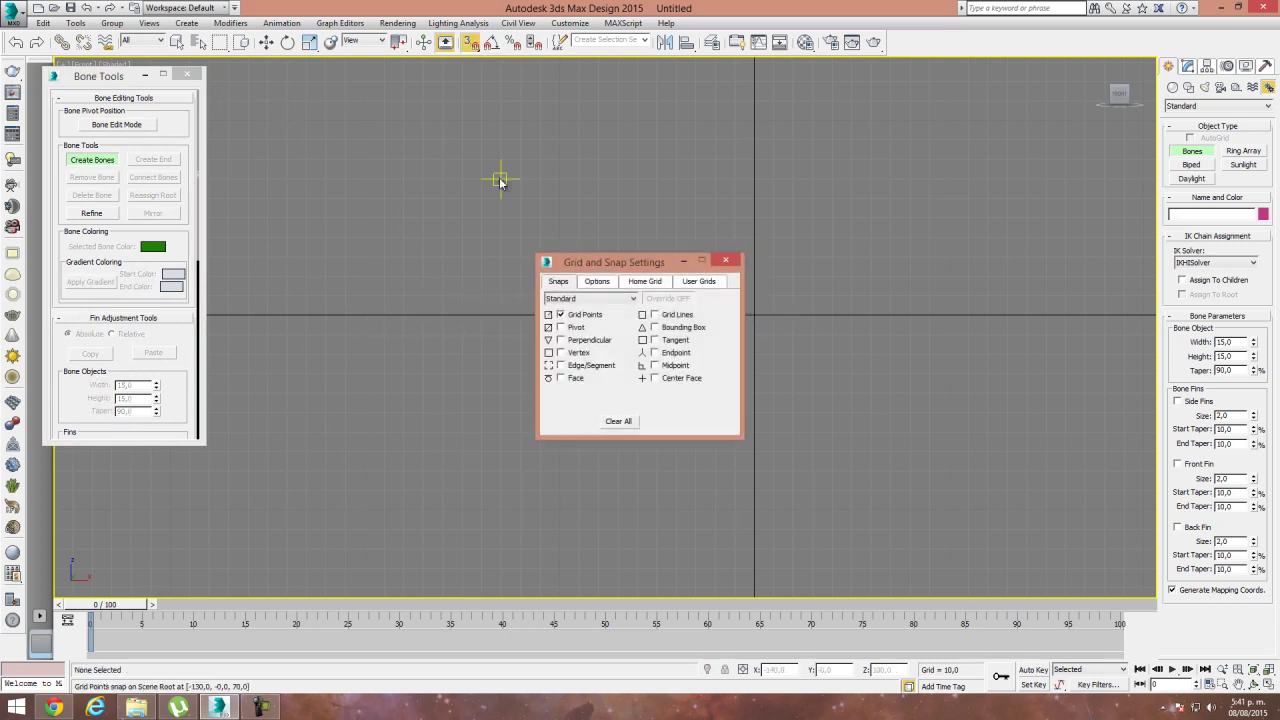
pyautogui.click(725, 260)
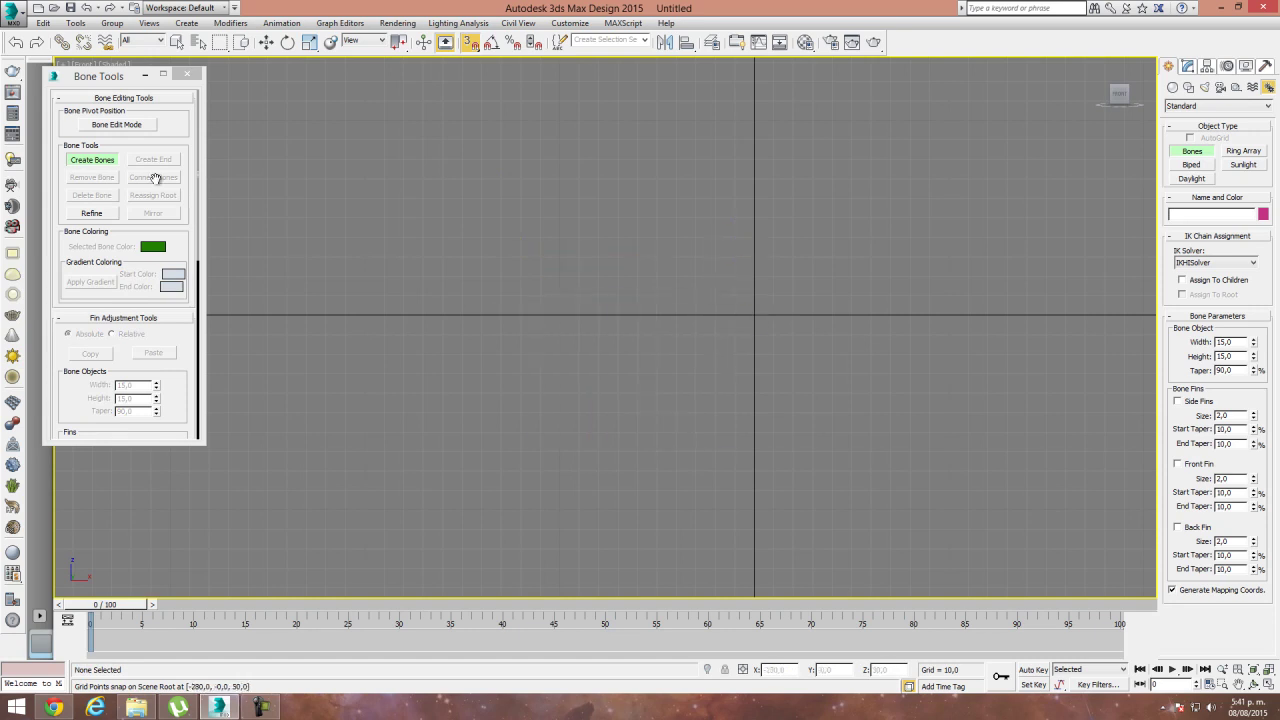
# Create one bone about 180 units long with an end bone, extending from the origin along negative X, and turn snapping off.
pyautogui.click(754, 316)
pyautogui.click(462, 316)
pyautogui.rightClick(416, 320)
pyautogui.click(404, 316)
pyautogui.rightClick(323, 316)
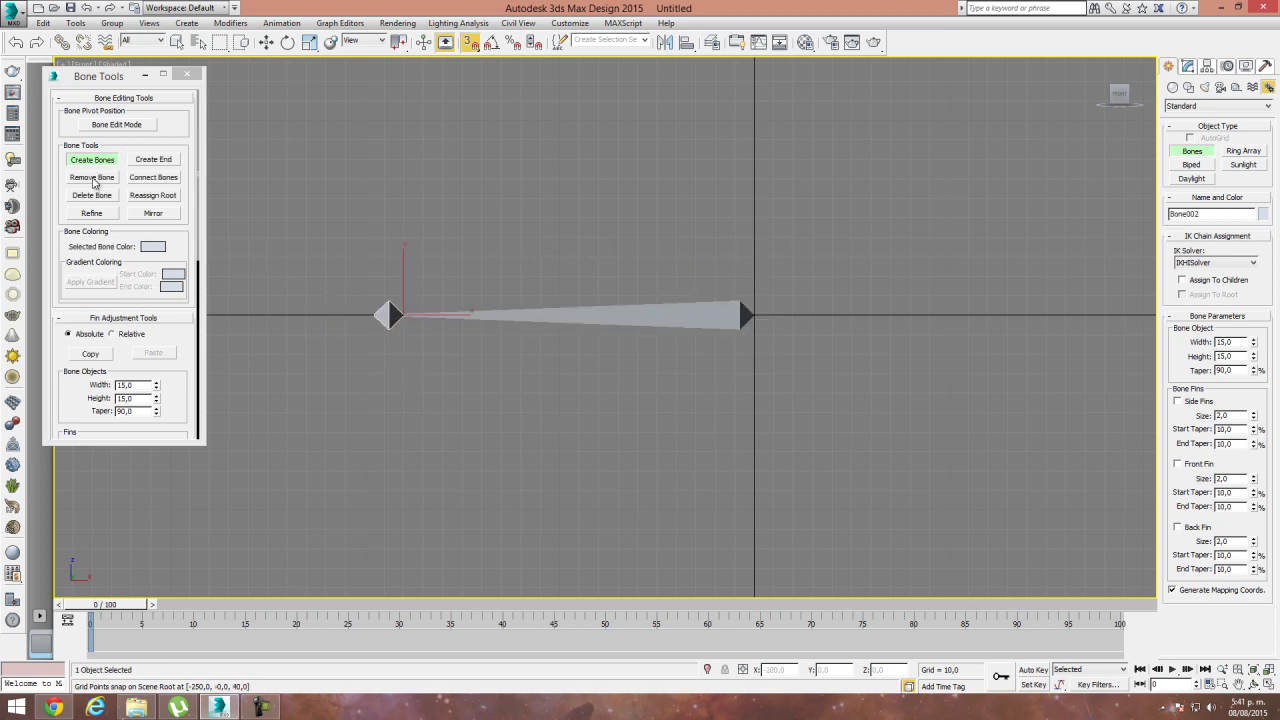
pyautogui.click(469, 42)
pyautogui.click(100, 162)
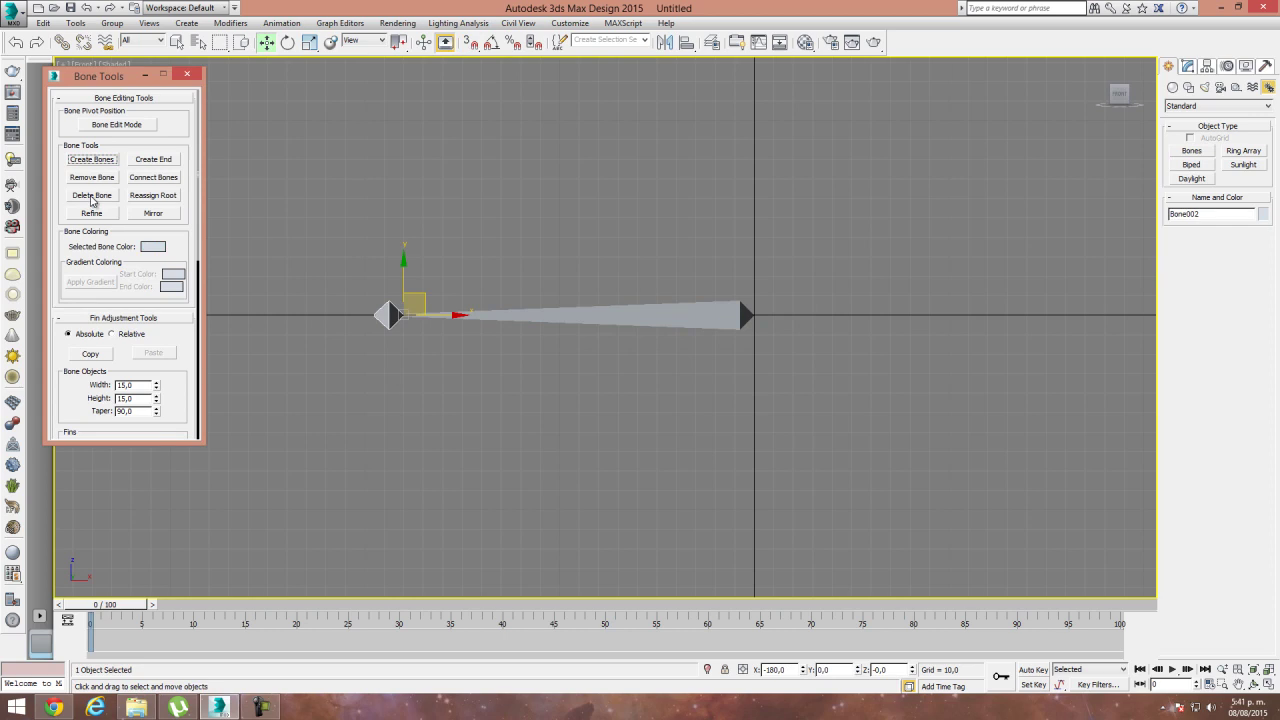
# Refine the long bone near its midpoint to split it into two bones.
pyautogui.click(92, 213)
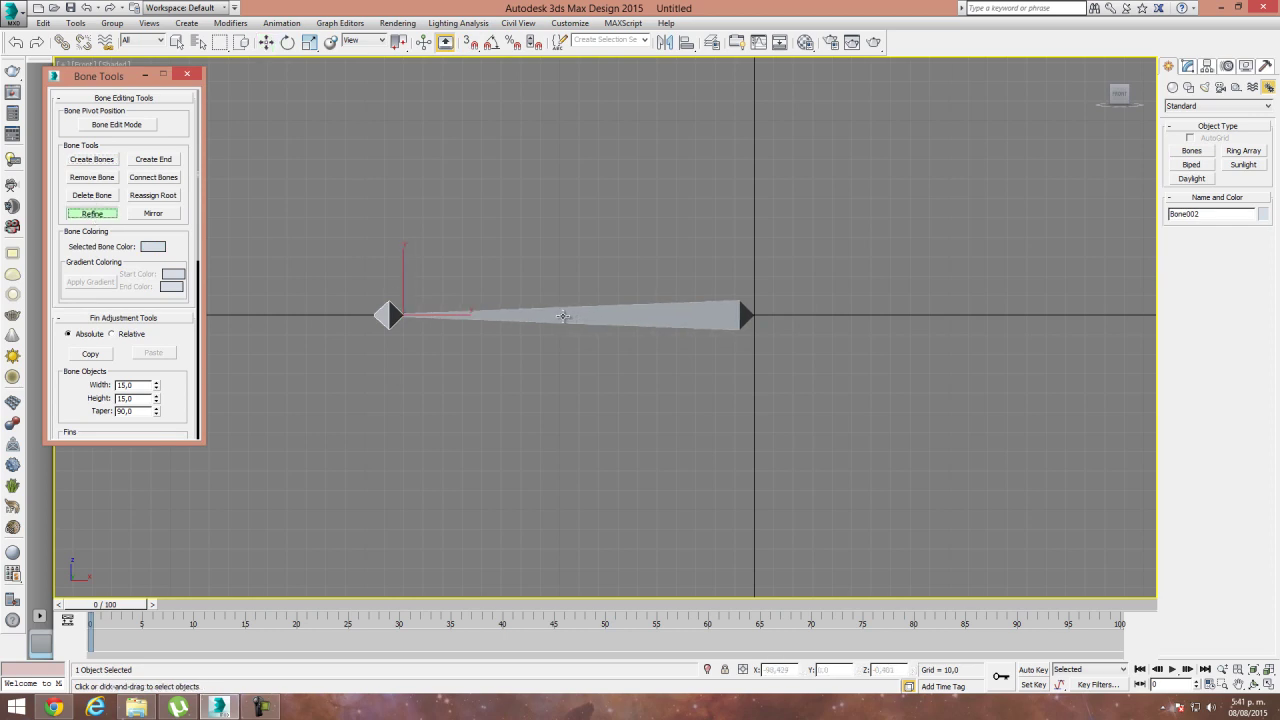
pyautogui.click(554, 316)
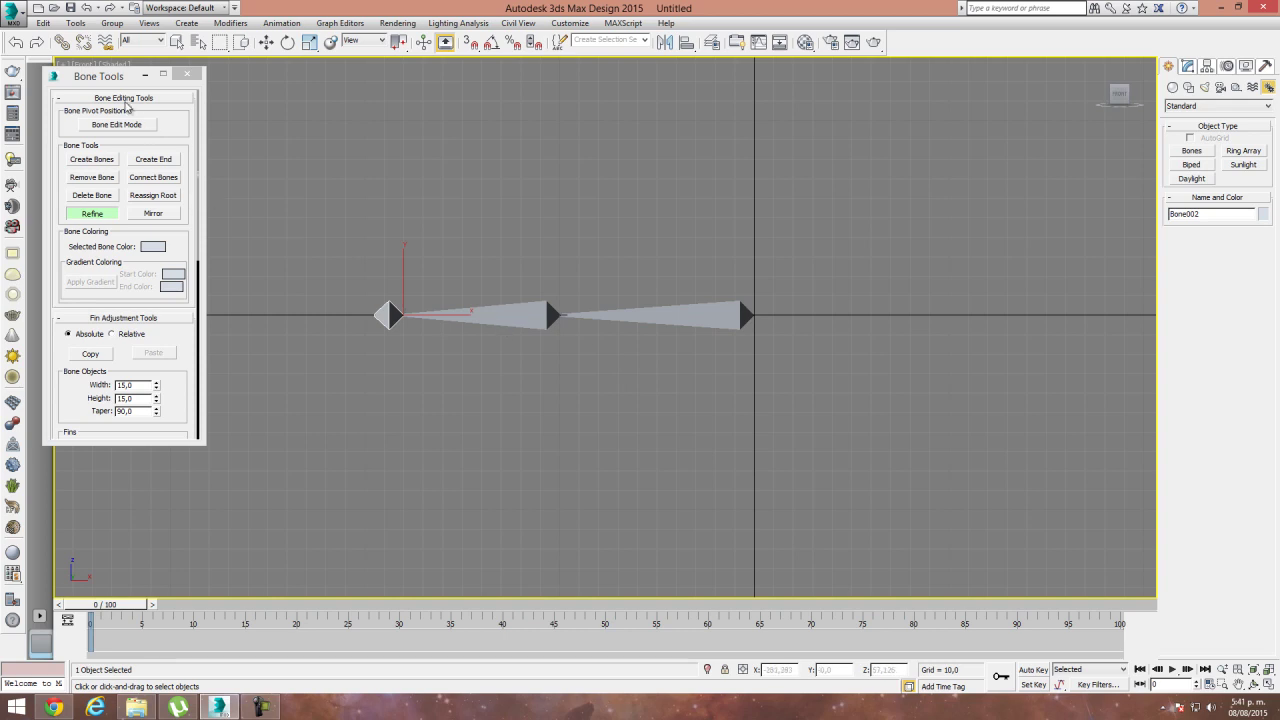
pyautogui.click(131, 112)
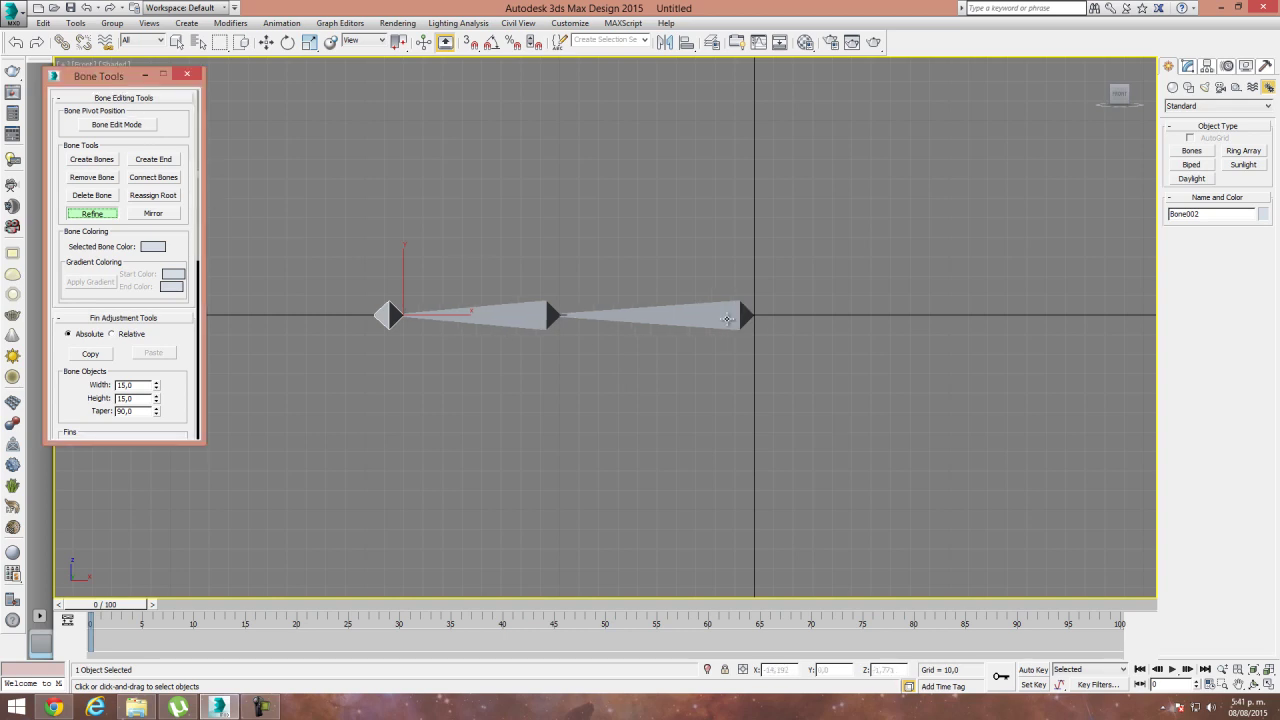
pyautogui.moveTo(354, 326); pyautogui.dragTo(506, 340, button='middle')
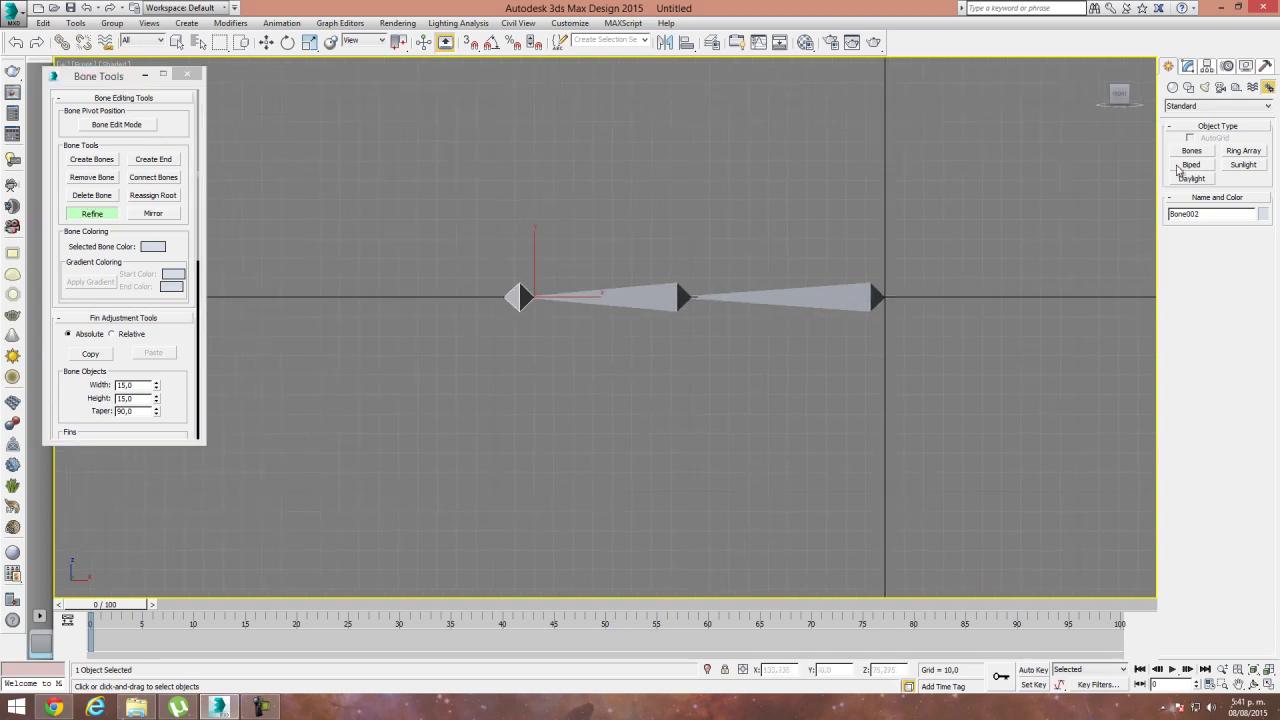
# Create a box about 31.8 long, 52.7 wide and 13.4 high over the chain's end bone in the Top view.
pyautogui.click(1173, 87)
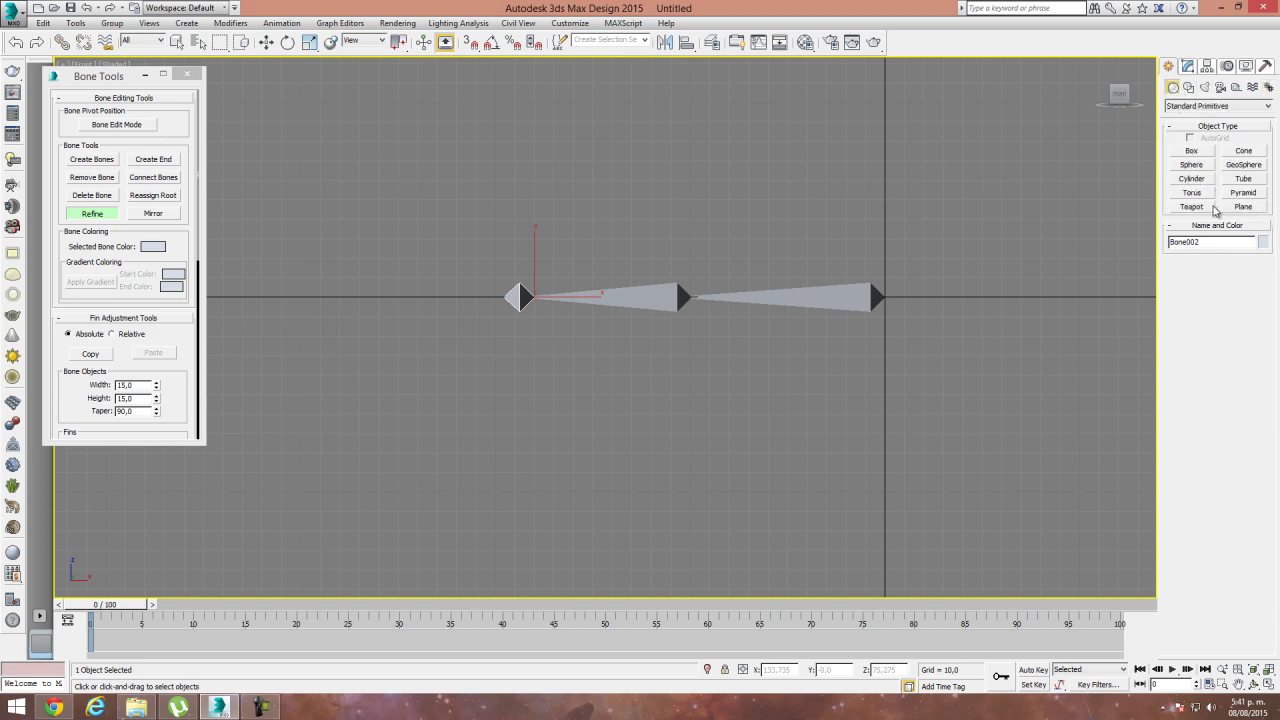
pyautogui.moveTo(612, 212); pyautogui.dragTo(747, 242, button='middle')
pyautogui.click(1191, 150)
pyautogui.moveTo(567, 300); pyautogui.dragTo(670, 362)
pyautogui.click(670, 336)
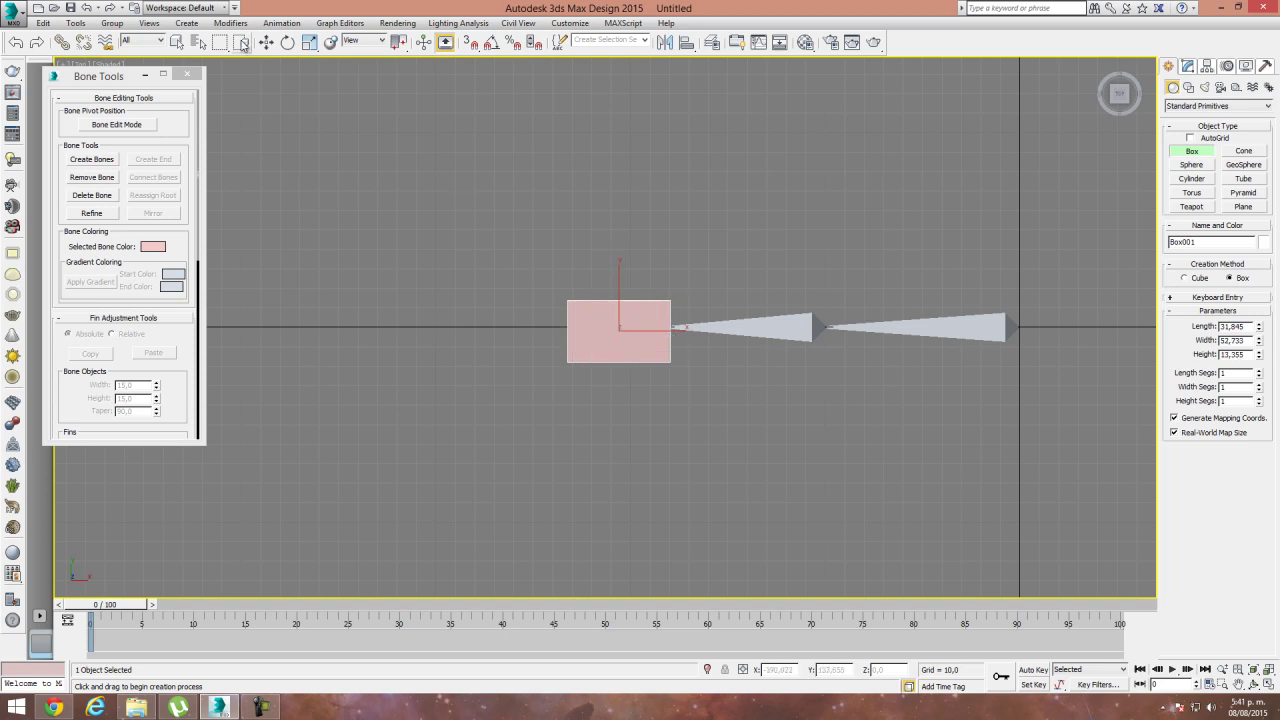
pyautogui.click(266, 42)
pyautogui.scroll(4, 580, 285)
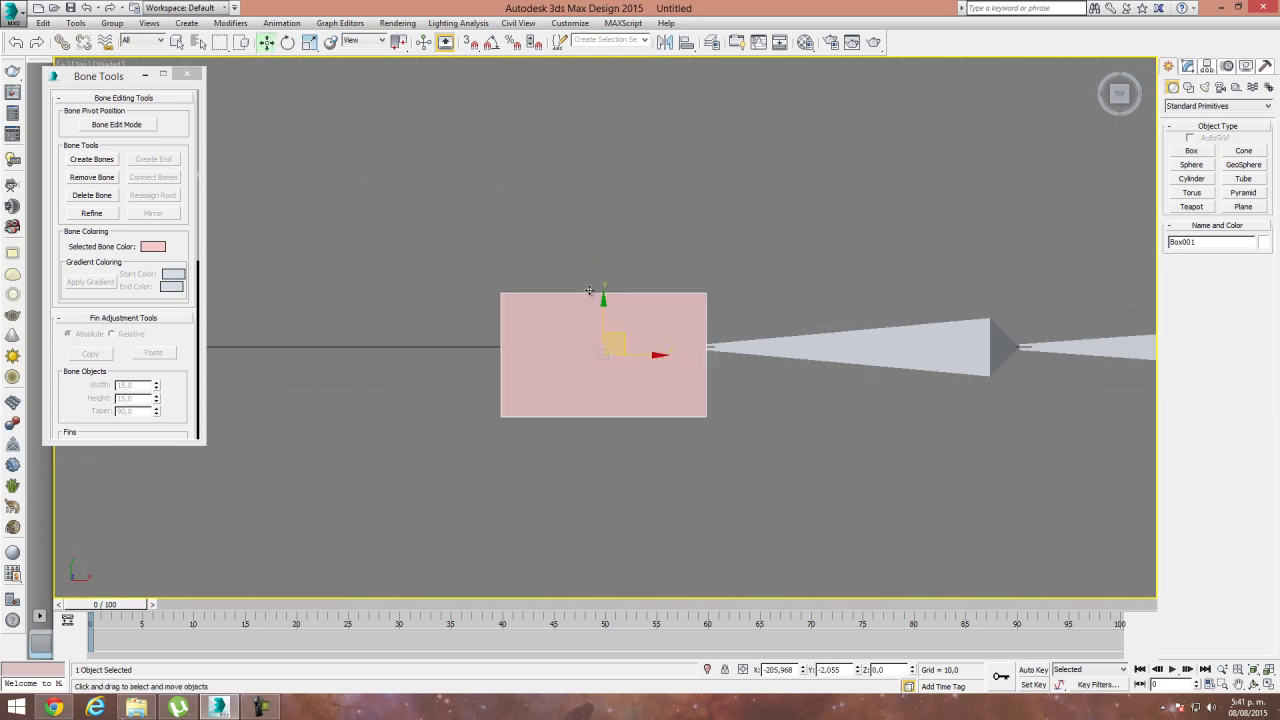
# Move the box along Y to about -0.33 so it sits centred on the bone chain.
pyautogui.moveTo(604, 308); pyautogui.dragTo(604, 301)
pyautogui.moveTo(745, 365); pyautogui.dragTo(707, 262, button='middle')
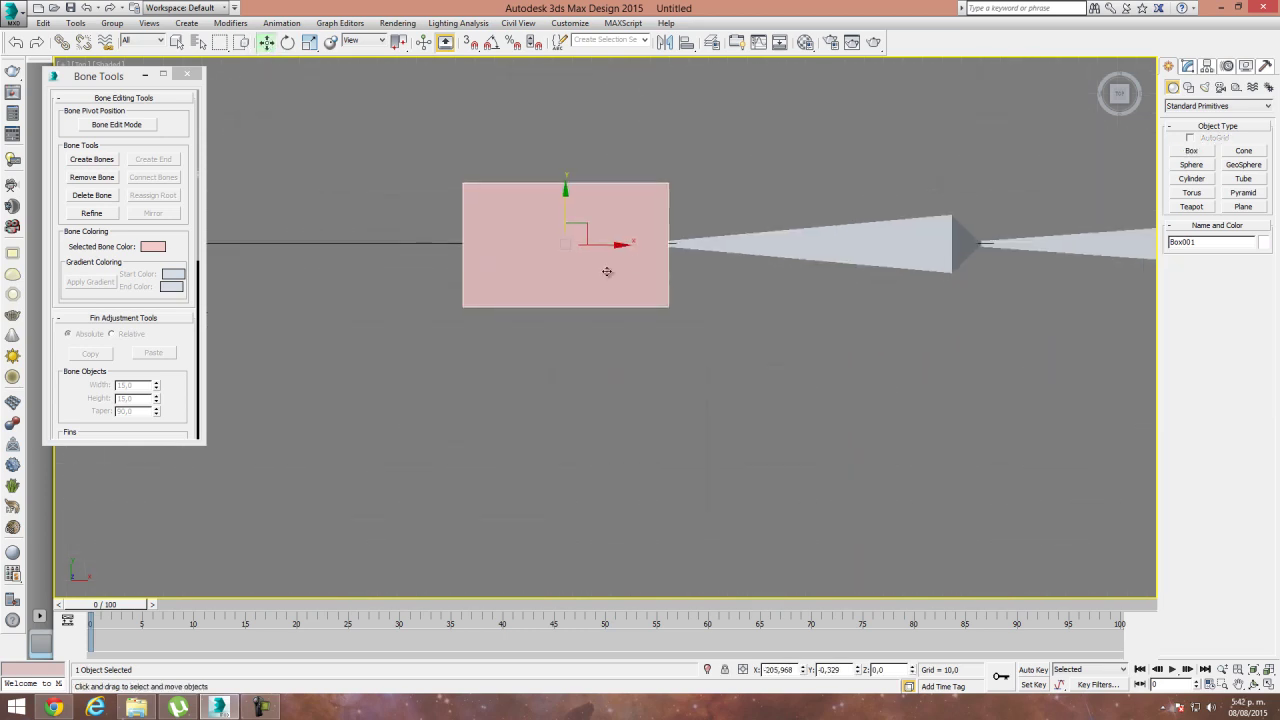
pyautogui.scroll(-2, 605, 285)
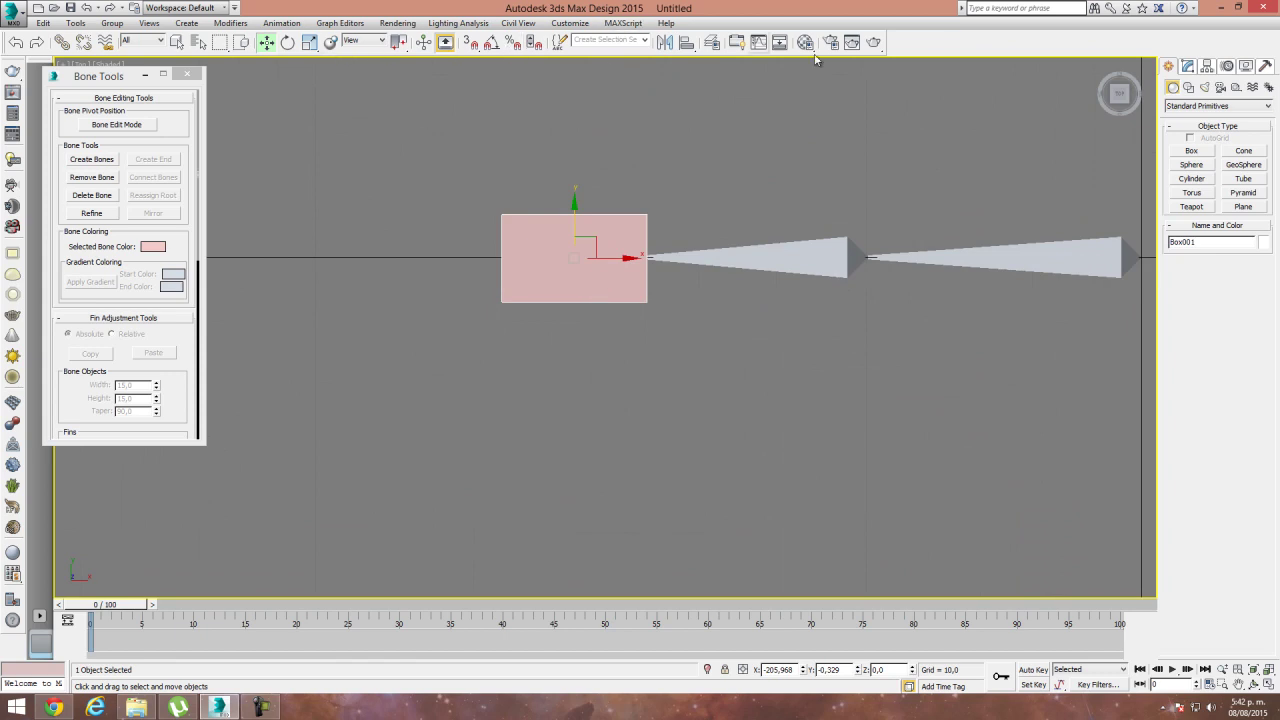
# Align only the box's pivot to the end bone's pivot point in X, Y and Z position.
pyautogui.click(1190, 67)
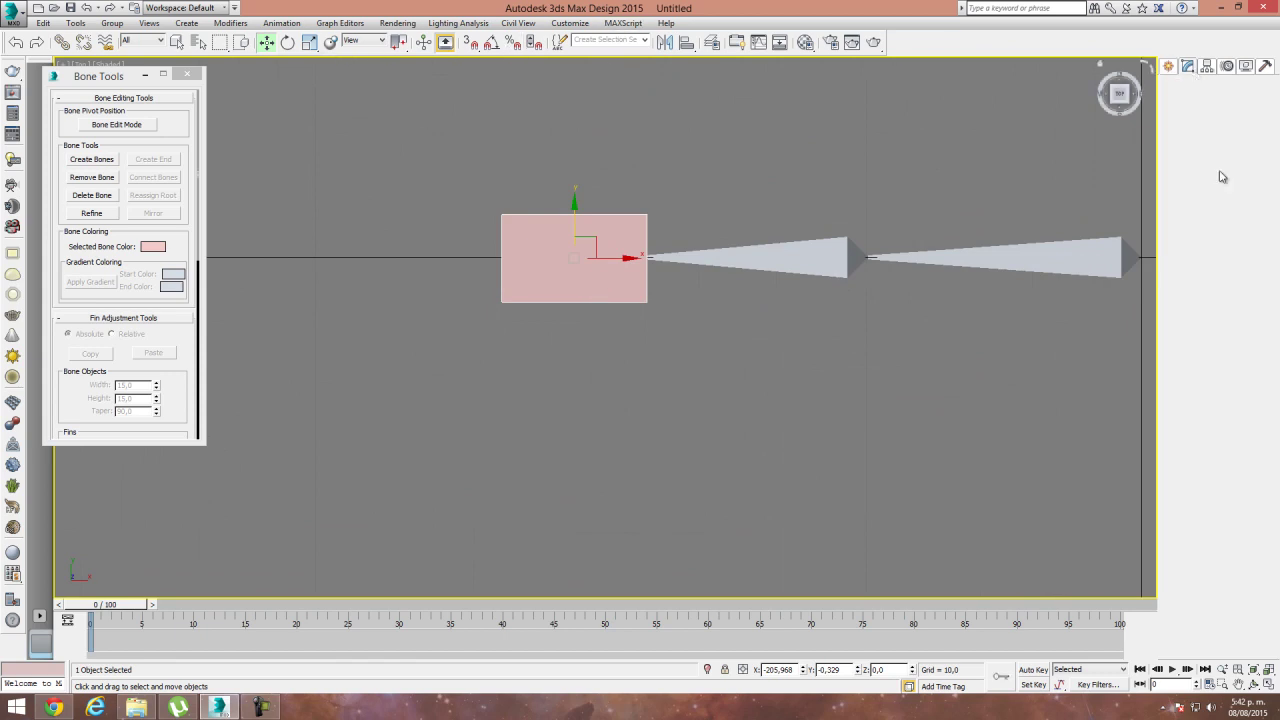
pyautogui.click(1207, 66)
pyautogui.click(1218, 151)
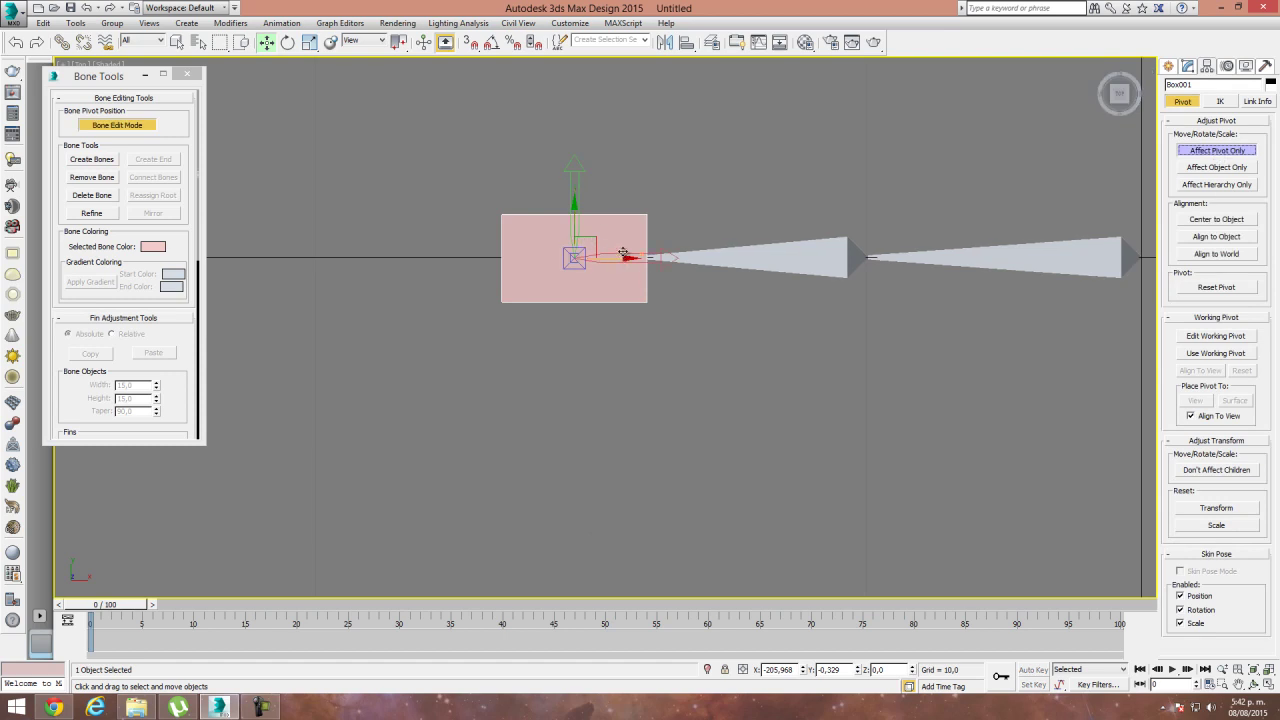
pyautogui.press('F3')
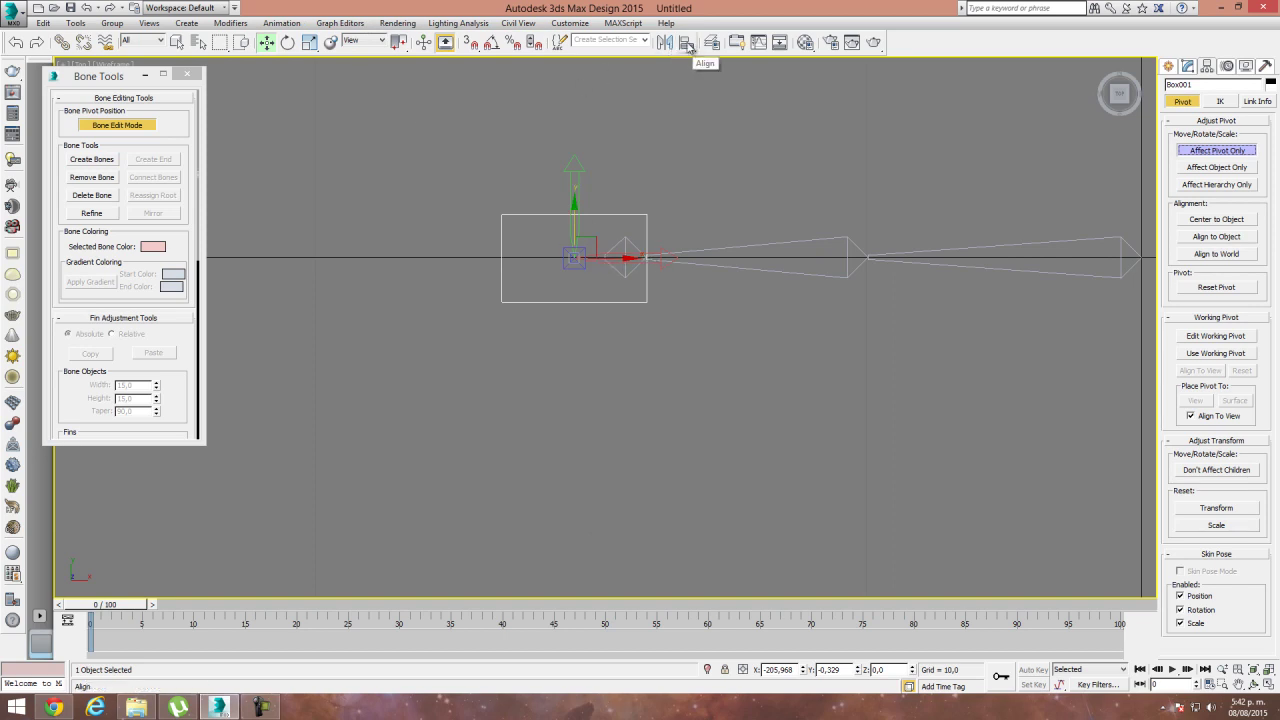
pyautogui.hotkey('alt', 'a')
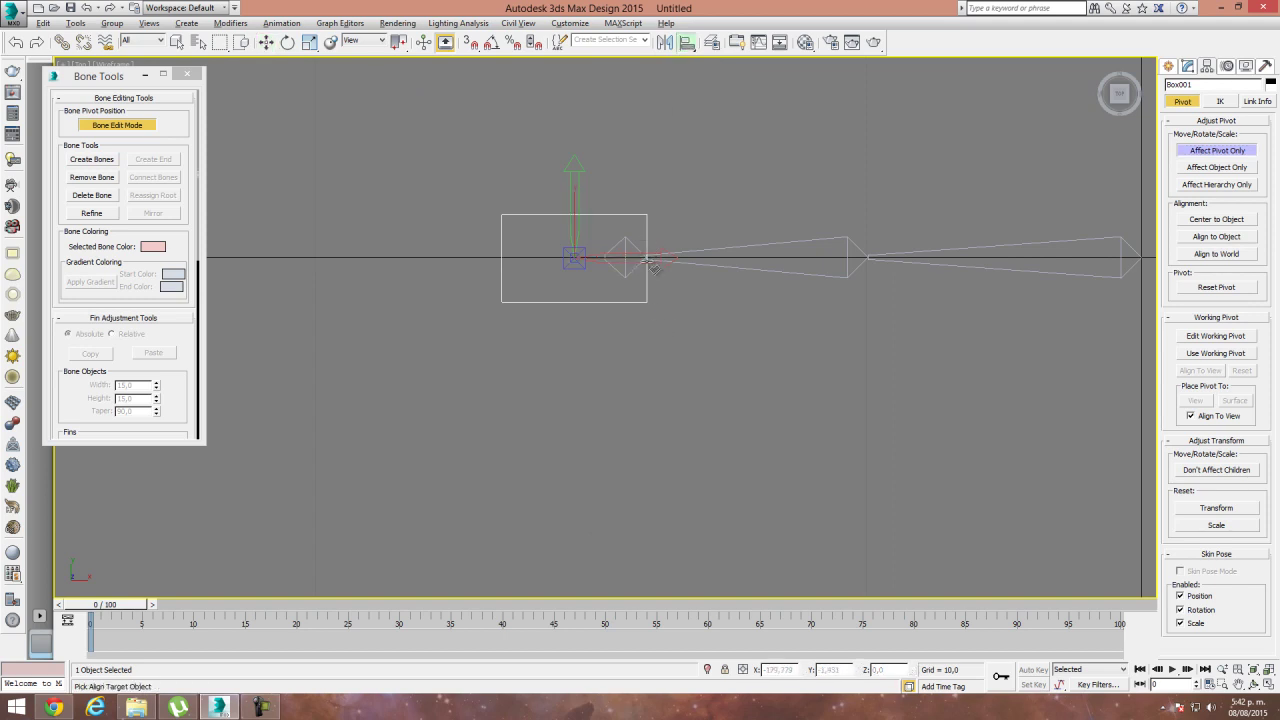
pyautogui.click(634, 271)
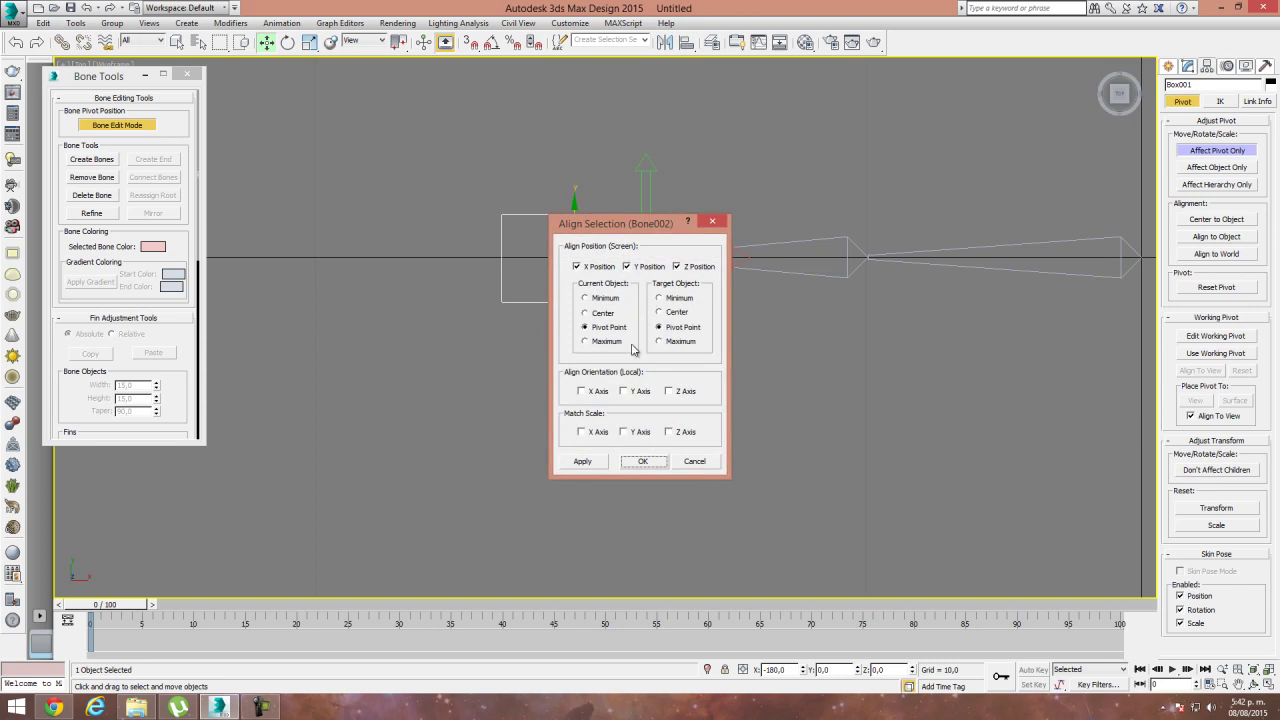
pyautogui.click(651, 466)
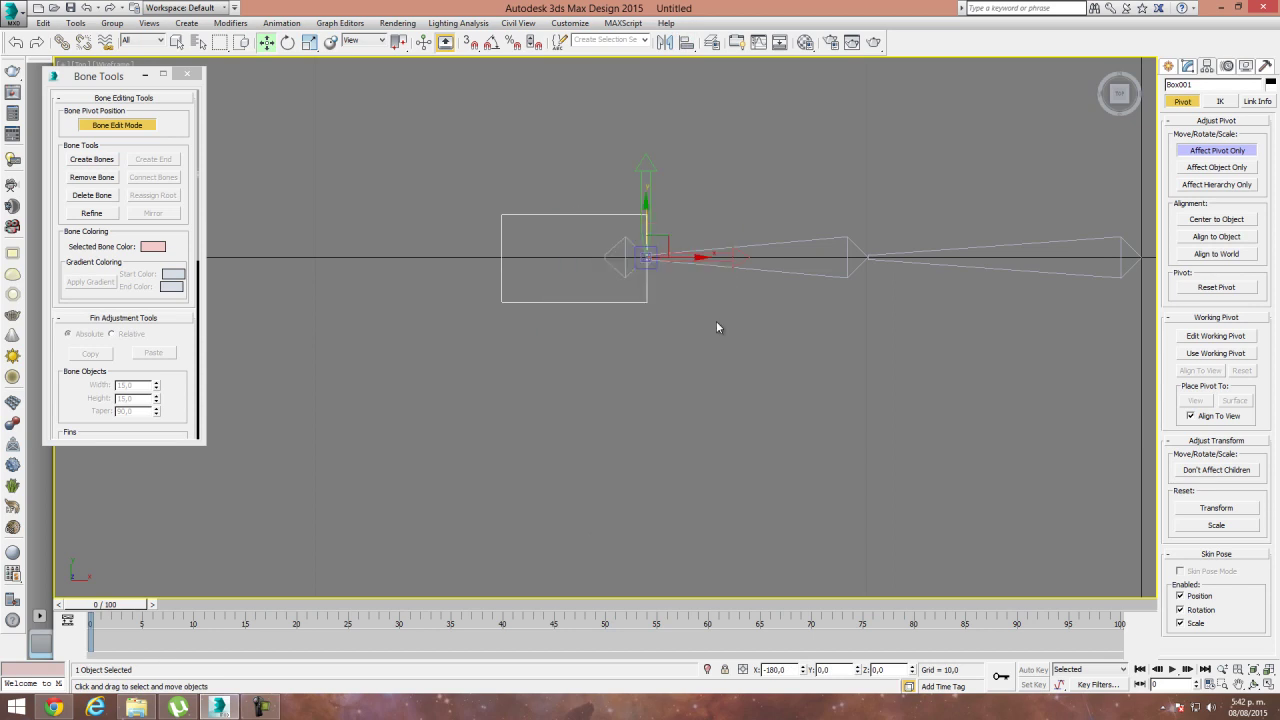
pyautogui.click(1228, 150)
# Raise only the box's pivot along Z to about 6.96, near the box's mid-height.
pyautogui.moveTo(490, 339)
pyautogui.mouseDown(button='middle')
pyautogui.moveTo(482, 375)
pyautogui.moveTo(514, 394)
pyautogui.moveTo(583, 366)
pyautogui.moveTo(557, 317)
pyautogui.moveTo(584, 330)
pyautogui.moveTo(587, 380)
pyautogui.moveTo(532, 363)
pyautogui.moveTo(584, 380)
pyautogui.moveTo(666, 272)
pyautogui.mouseUp(button='middle')
pyautogui.press('F3')
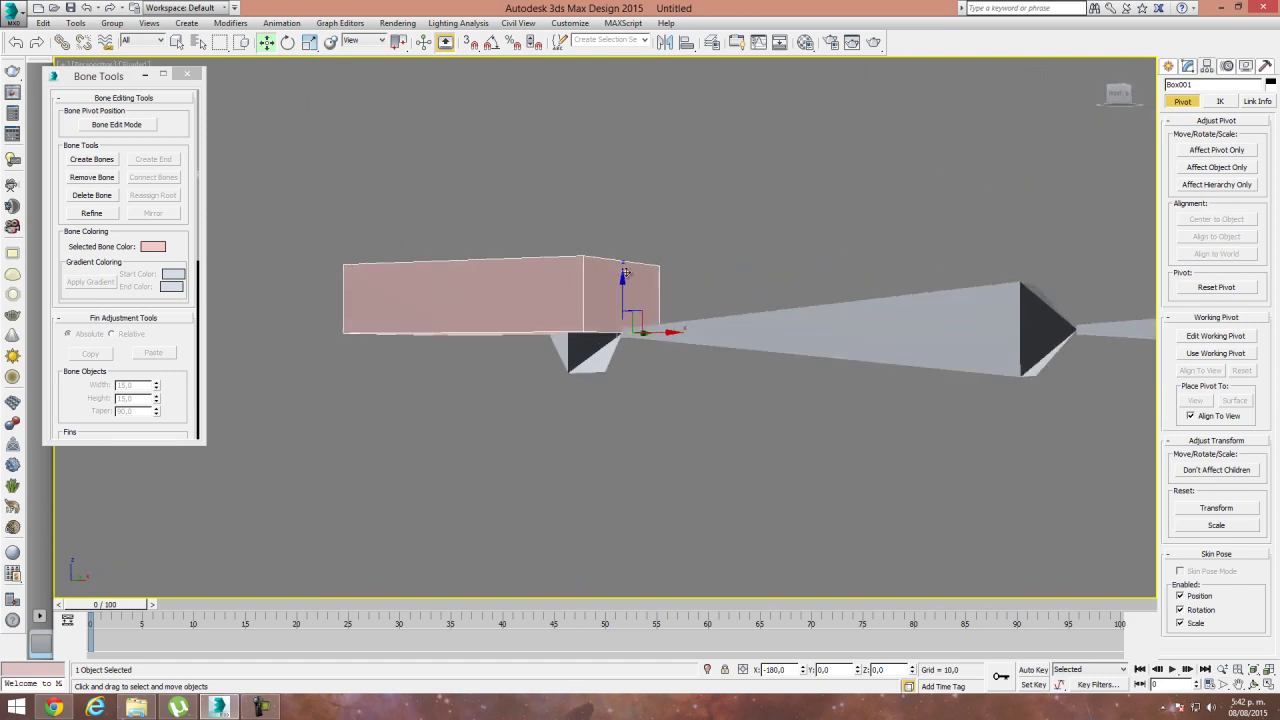
pyautogui.keyDown('alt'); pyautogui.moveTo(661, 335); pyautogui.dragTo(680, 430, button='middle'); pyautogui.keyUp('alt')
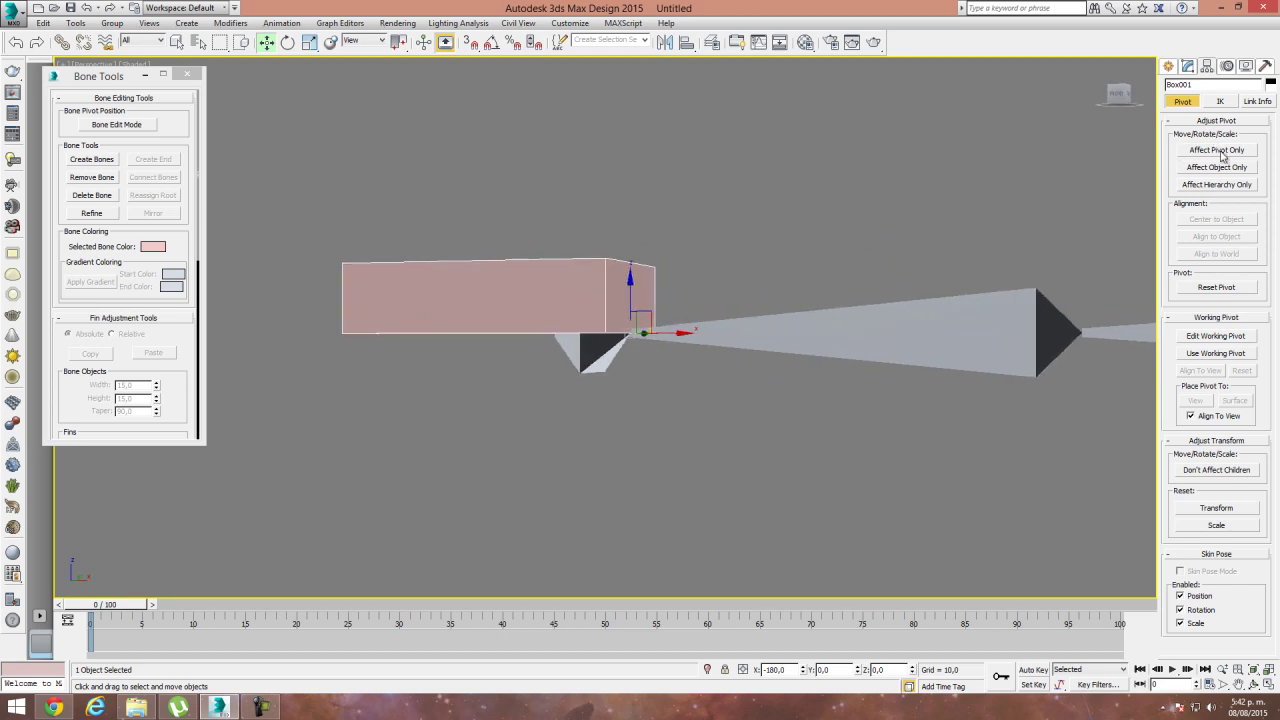
pyautogui.click(1218, 150)
pyautogui.moveTo(631, 290); pyautogui.dragTo(632, 253)
pyautogui.click(1217, 152)
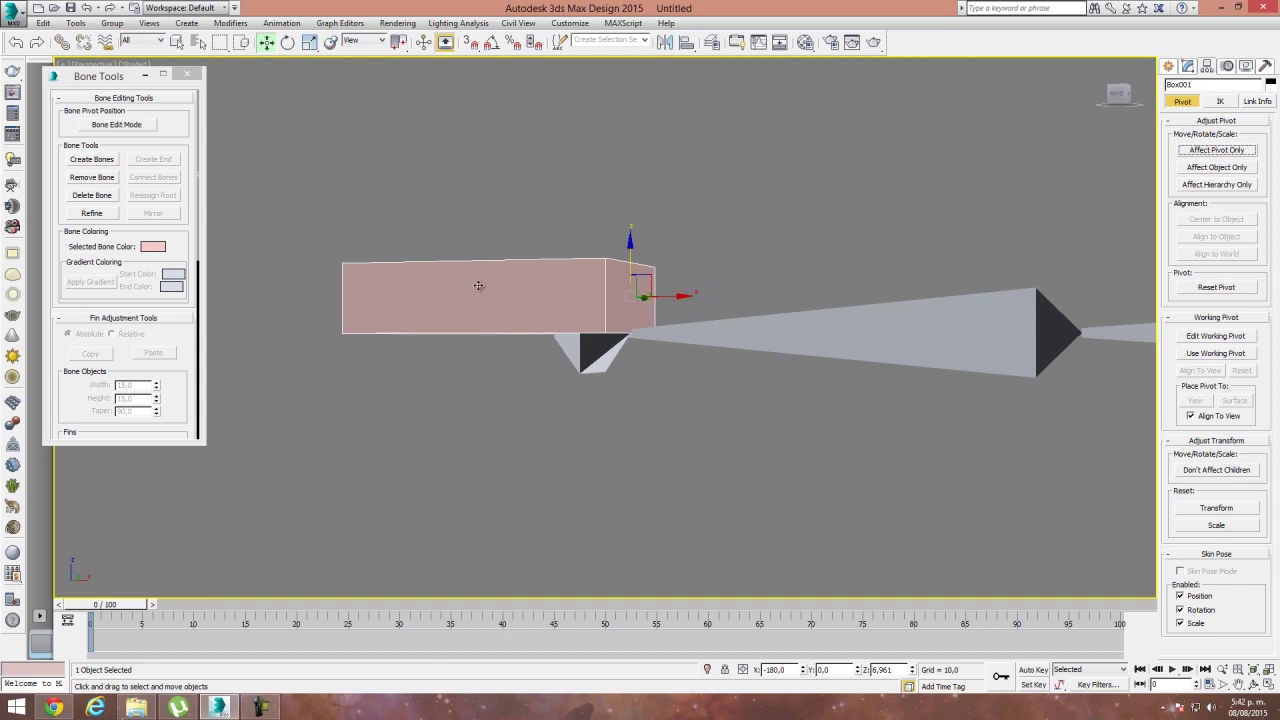
# Lower the box along Z to about 0.26 so its mid-height lines up with the bone chain.
pyautogui.moveTo(631, 254); pyautogui.dragTo(632, 291)
pyautogui.moveTo(633, 388)
pyautogui.keyDown('alt'); pyautogui.mouseDown(button='middle')
pyautogui.moveTo(675, 392)
pyautogui.moveTo(632, 395)
pyautogui.moveTo(646, 380)
pyautogui.mouseUp(button='middle'); pyautogui.keyUp('alt')
pyautogui.moveTo(632, 291); pyautogui.dragTo(633, 288)
pyautogui.moveTo(637, 432)
pyautogui.keyDown('alt'); pyautogui.mouseDown(button='middle')
pyautogui.moveTo(669, 436)
pyautogui.moveTo(608, 426)
pyautogui.moveTo(649, 438)
pyautogui.moveTo(648, 487)
pyautogui.moveTo(620, 456)
pyautogui.moveTo(660, 426)
pyautogui.mouseUp(button='middle'); pyautogui.keyUp('alt')
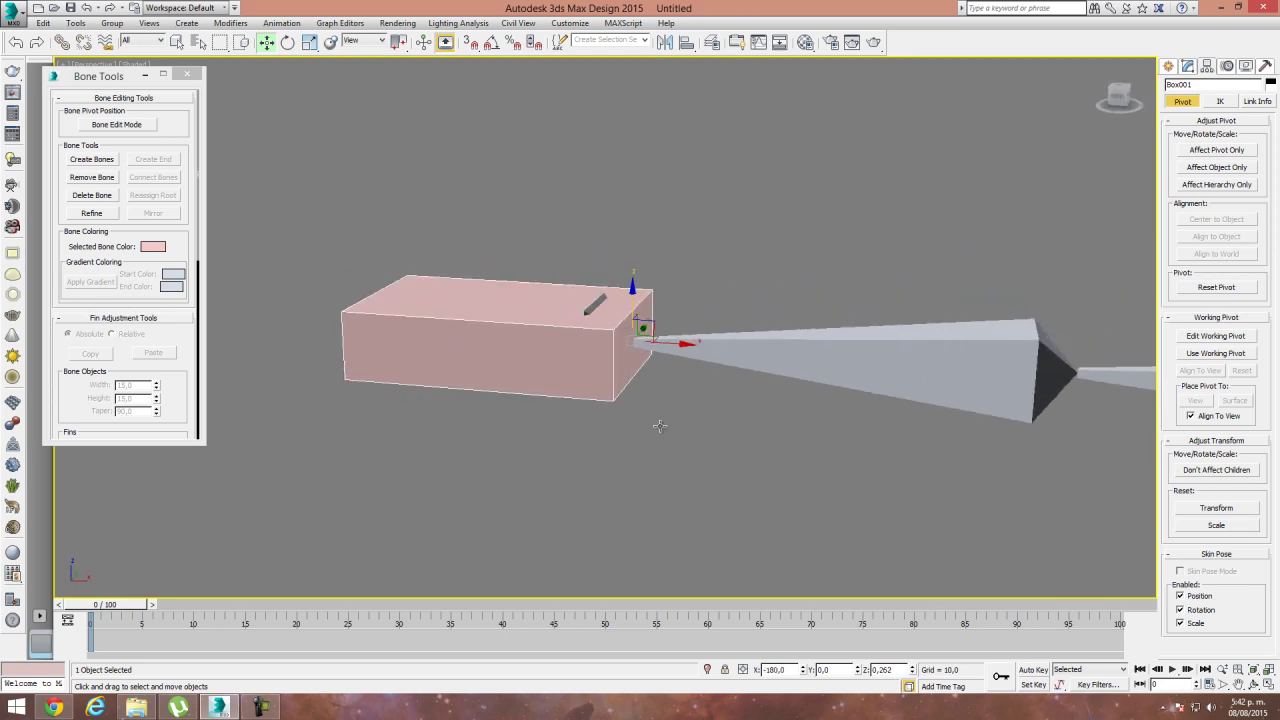
# Center the box's pivot to the object, then shift it along X to about -182.6, close to the end joint.
pyautogui.click(1214, 150)
pyautogui.click(1218, 218)
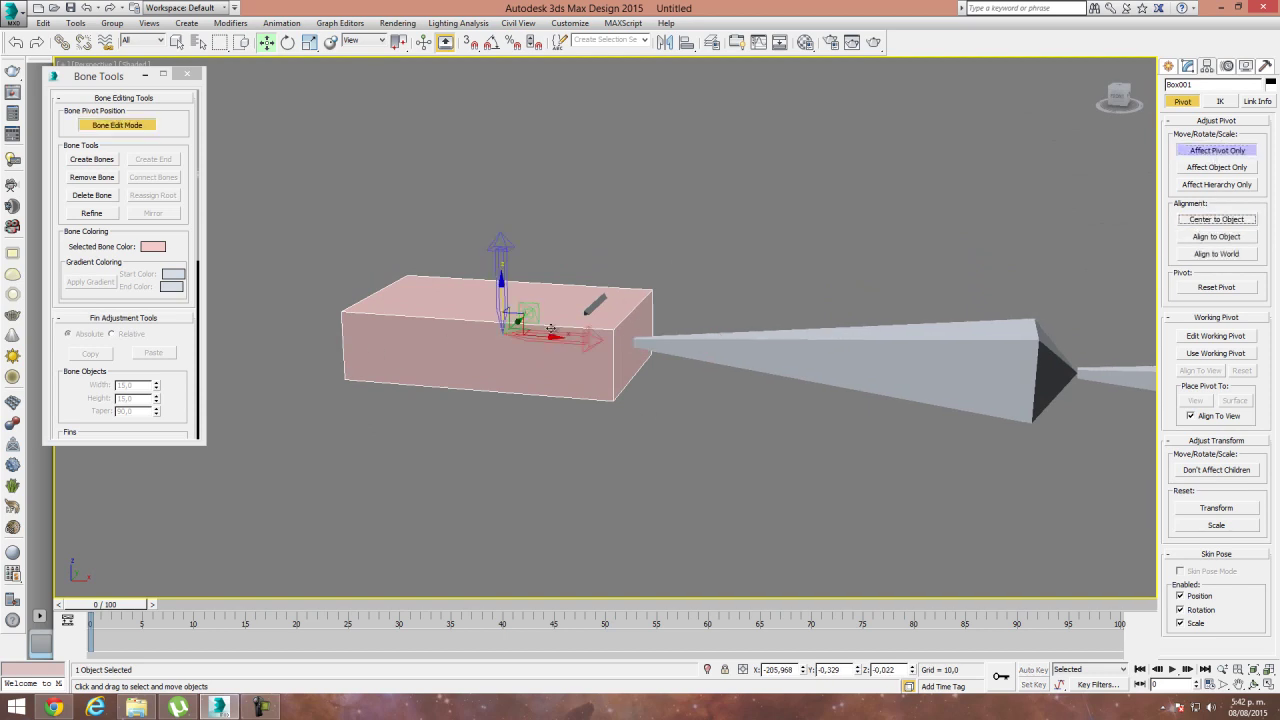
pyautogui.keyDown('alt'); pyautogui.moveTo(551, 345); pyautogui.dragTo(583, 449, button='middle'); pyautogui.keyUp('alt')
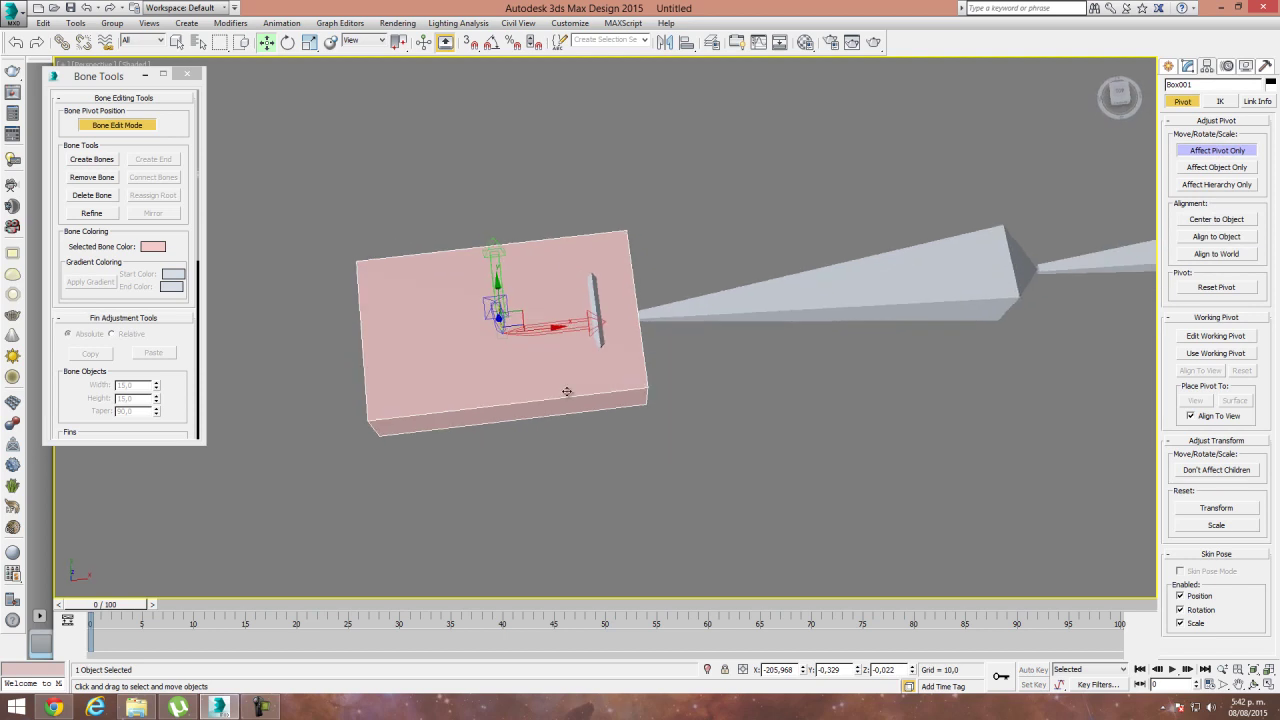
pyautogui.moveTo(553, 326); pyautogui.dragTo(661, 319)
pyautogui.keyDown('alt'); pyautogui.moveTo(699, 410); pyautogui.dragTo(672, 280, button='middle'); pyautogui.keyUp('alt')
# Fine-place the box's pivot on the end joint at about X -180 using the wireframe Top view.
pyautogui.press('t')
pyautogui.moveTo(629, 363); pyautogui.dragTo(574, 464, button='middle')
pyautogui.press('F3')
pyautogui.scroll(8, 585, 410)
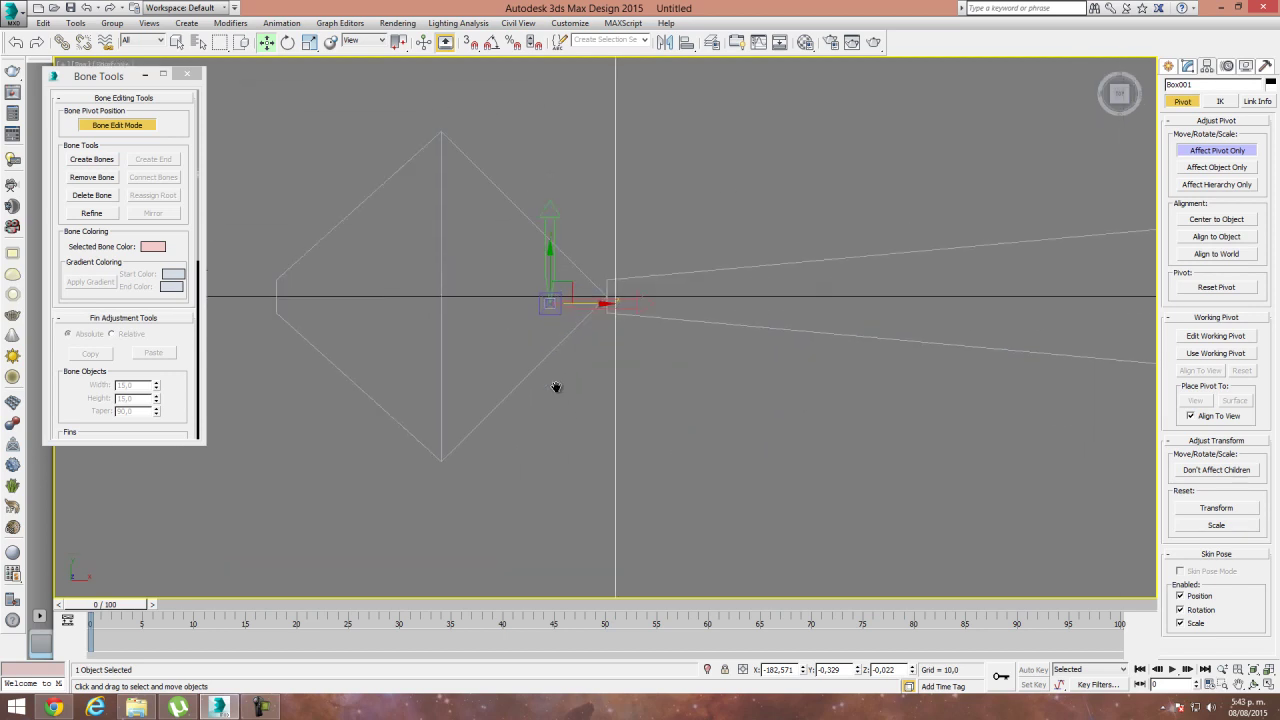
pyautogui.moveTo(624, 357); pyautogui.dragTo(631, 354)
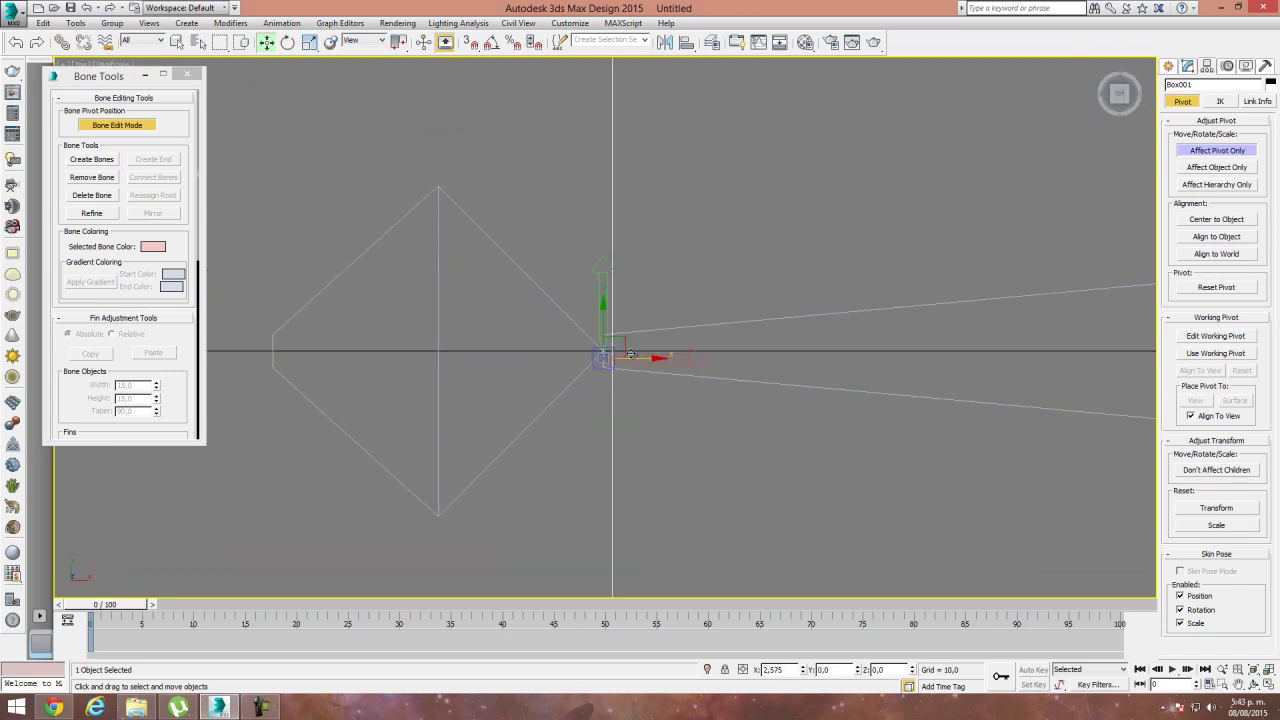
pyautogui.scroll(-3, 710, 380)
pyautogui.click(1209, 151)
pyautogui.scroll(-3, 607, 437)
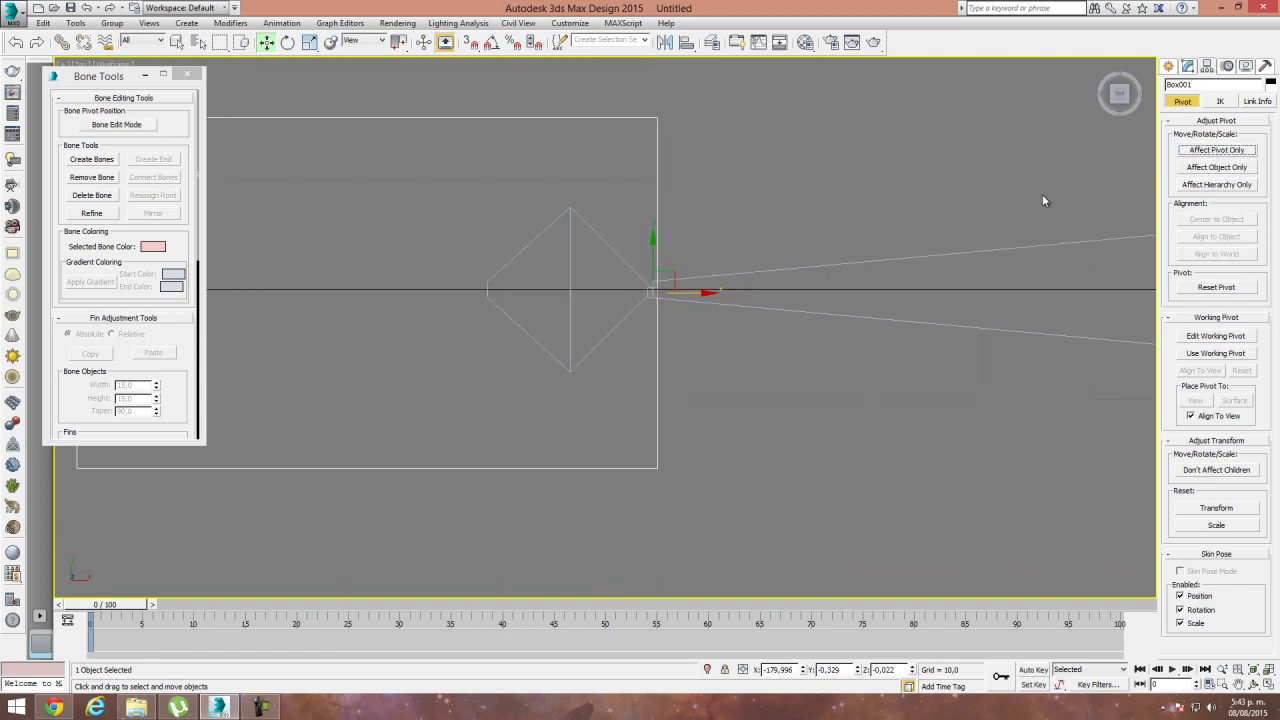
# Nudge the box along Y to about -0.08 to centre it on the bone chain.
pyautogui.moveTo(629, 318); pyautogui.dragTo(631, 316)
pyautogui.moveTo(632, 317); pyautogui.dragTo(632, 318)
pyautogui.moveTo(625, 438)
pyautogui.mouseDown(button='middle')
pyautogui.moveTo(644, 411)
pyautogui.moveTo(565, 470)
pyautogui.moveTo(580, 359)
pyautogui.moveTo(566, 371)
pyautogui.moveTo(677, 372)
pyautogui.moveTo(744, 425)
pyautogui.moveTo(543, 482)
pyautogui.moveTo(604, 527)
pyautogui.moveTo(615, 372)
pyautogui.mouseUp(button='middle')
pyautogui.press('F3')
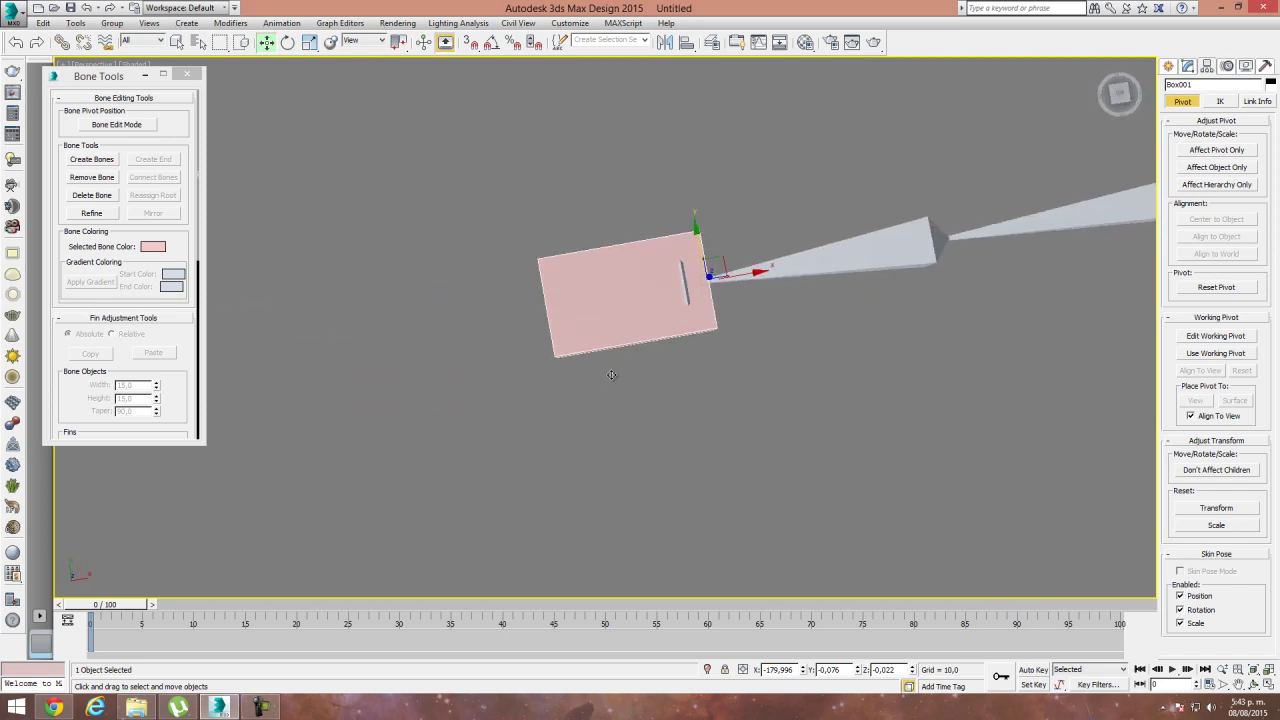
pyautogui.press('t')
pyautogui.scroll(-3, 710, 346)
# Create one bone about 77 units long with an end bone, extending along negative X from the box's corner on the free side.
pyautogui.click(1167, 65)
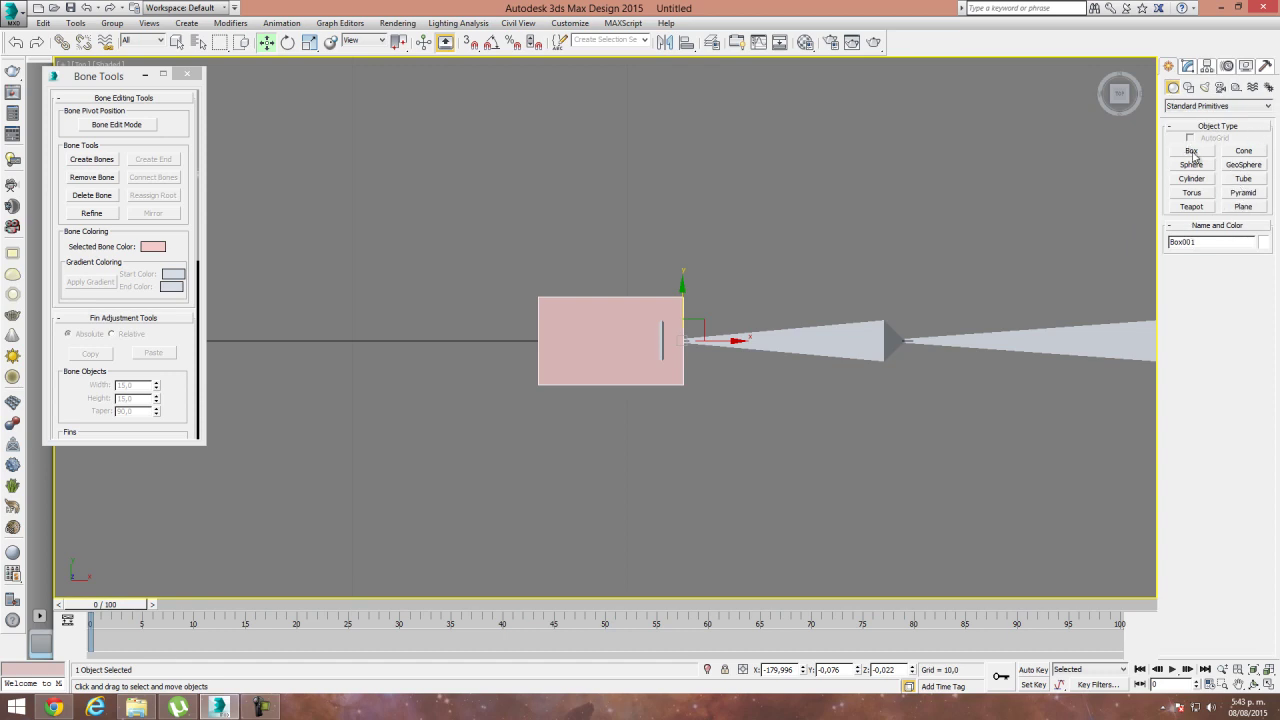
pyautogui.click(95, 161)
pyautogui.moveTo(604, 371); pyautogui.dragTo(729, 327, button='middle')
pyautogui.click(662, 342)
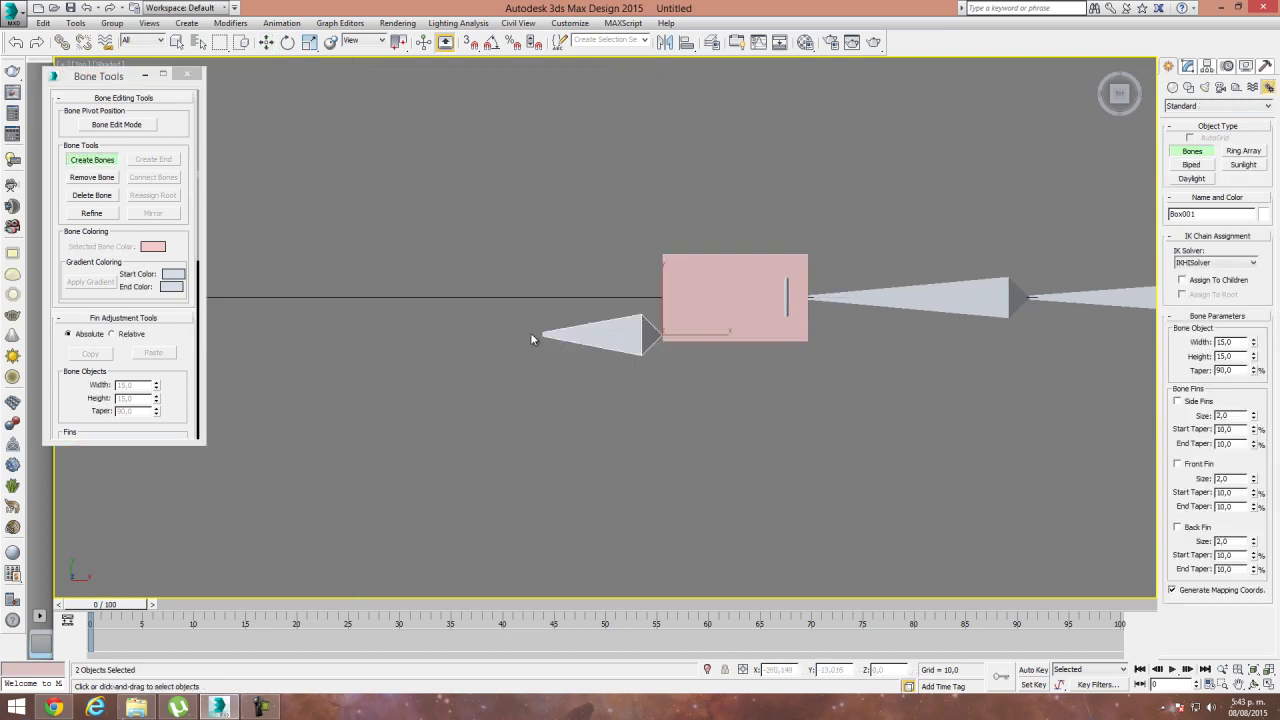
pyautogui.click(451, 338)
pyautogui.rightClick(451, 338)
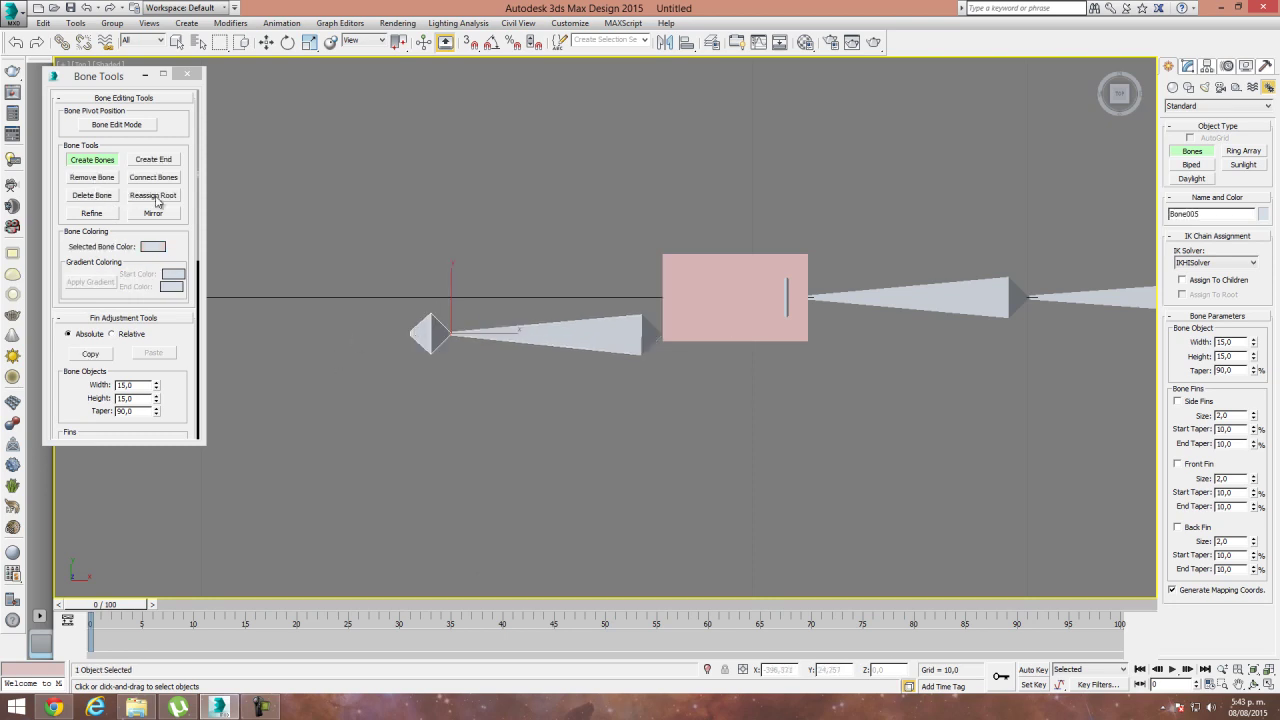
pyautogui.click(92, 162)
# Refine the new bone at two points to split it into three finger bones.
pyautogui.click(97, 216)
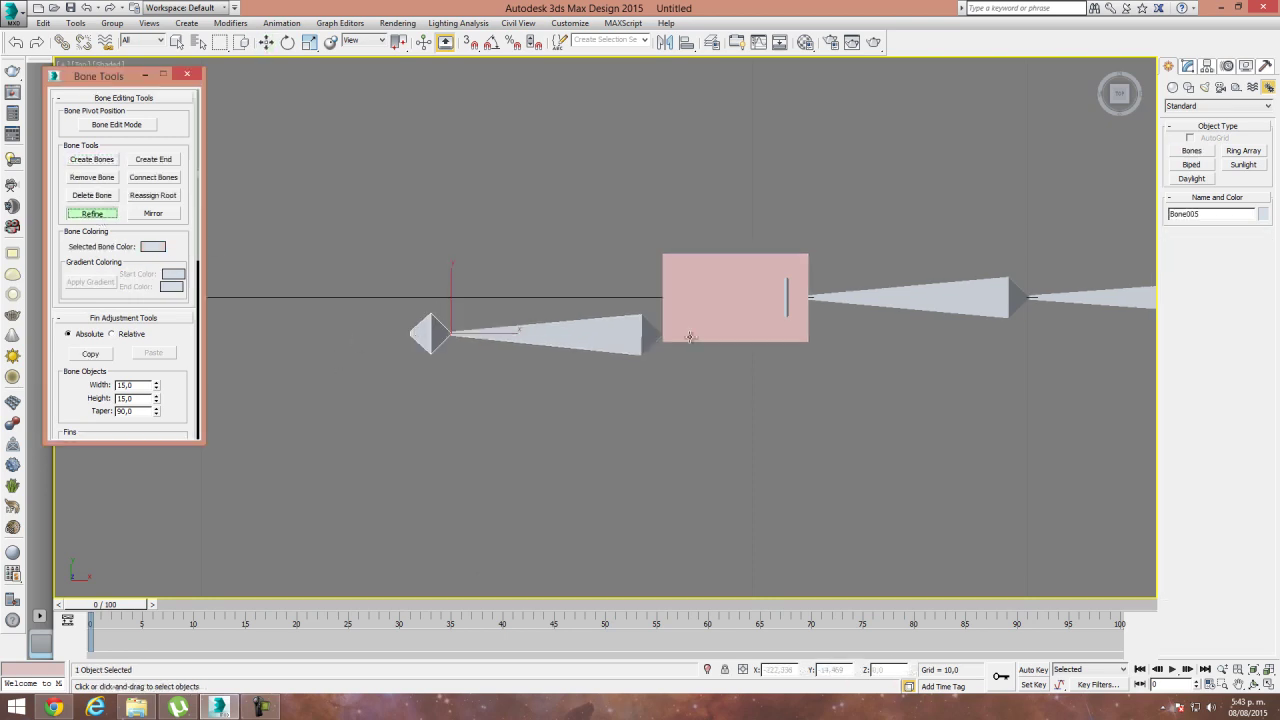
pyautogui.click(594, 337)
pyautogui.click(508, 335)
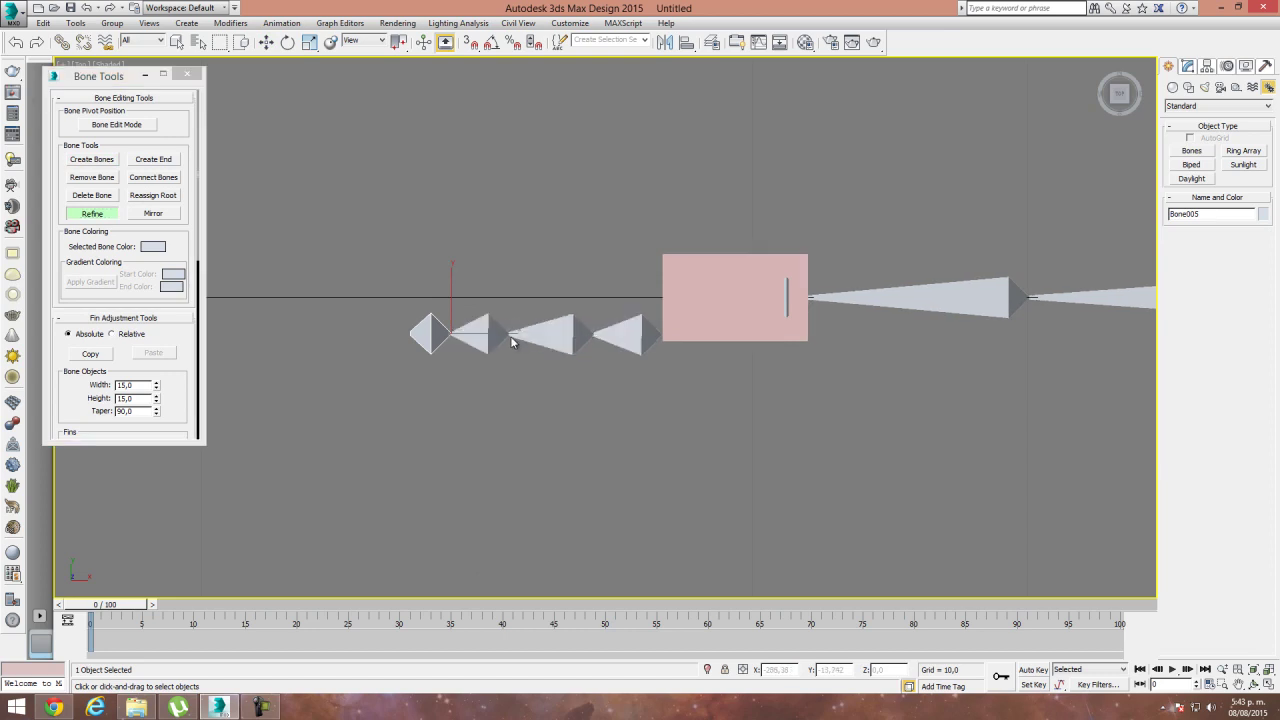
pyautogui.click(92, 214)
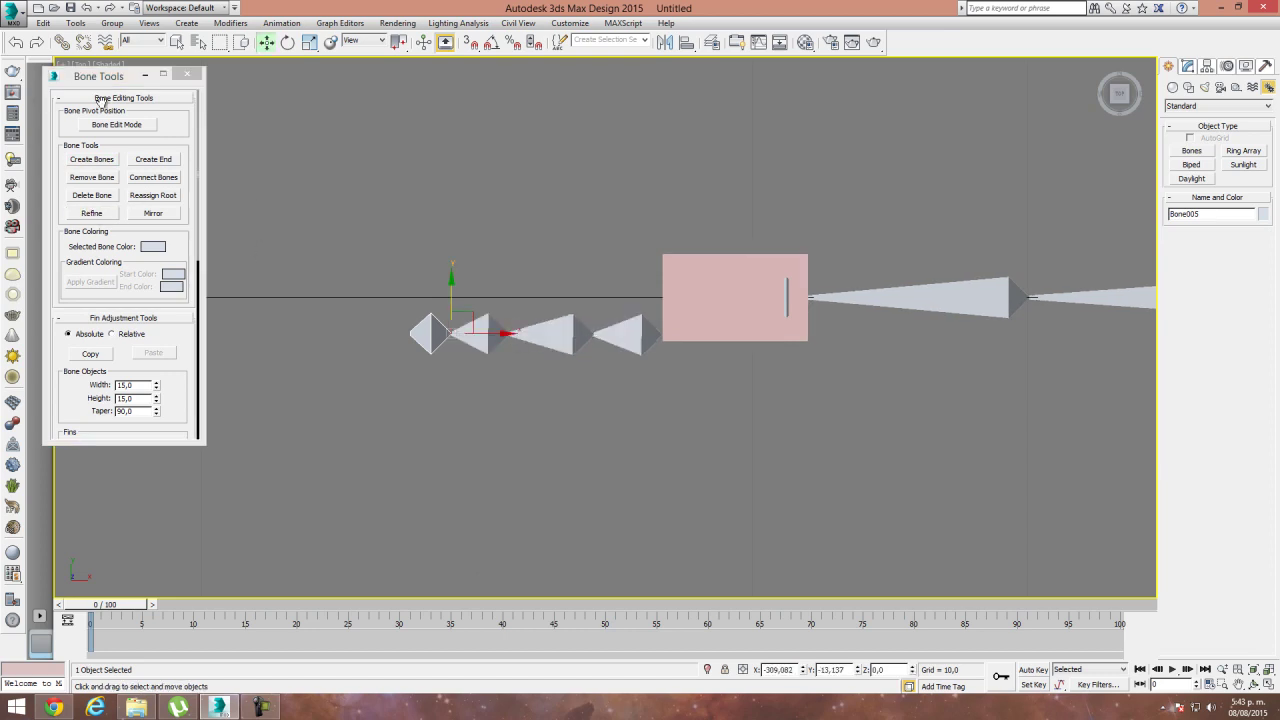
# Adjust the finger chain's inner joints along X in Bone Edit Mode to change the segment lengths.
pyautogui.click(112, 125)
pyautogui.moveTo(491, 330); pyautogui.dragTo(563, 334)
pyautogui.click(555, 344)
pyautogui.moveTo(645, 341); pyautogui.dragTo(630, 335)
pyautogui.click(572, 344)
pyautogui.click(584, 262)
# Clone the four finger bones along positive Y as two instances, making three parallel finger chains.
pyautogui.moveTo(415, 277); pyautogui.dragTo(642, 404)
pyautogui.keyDown('shift'); pyautogui.moveTo(530, 292); pyautogui.dragTo(530, 249); pyautogui.keyUp('shift')
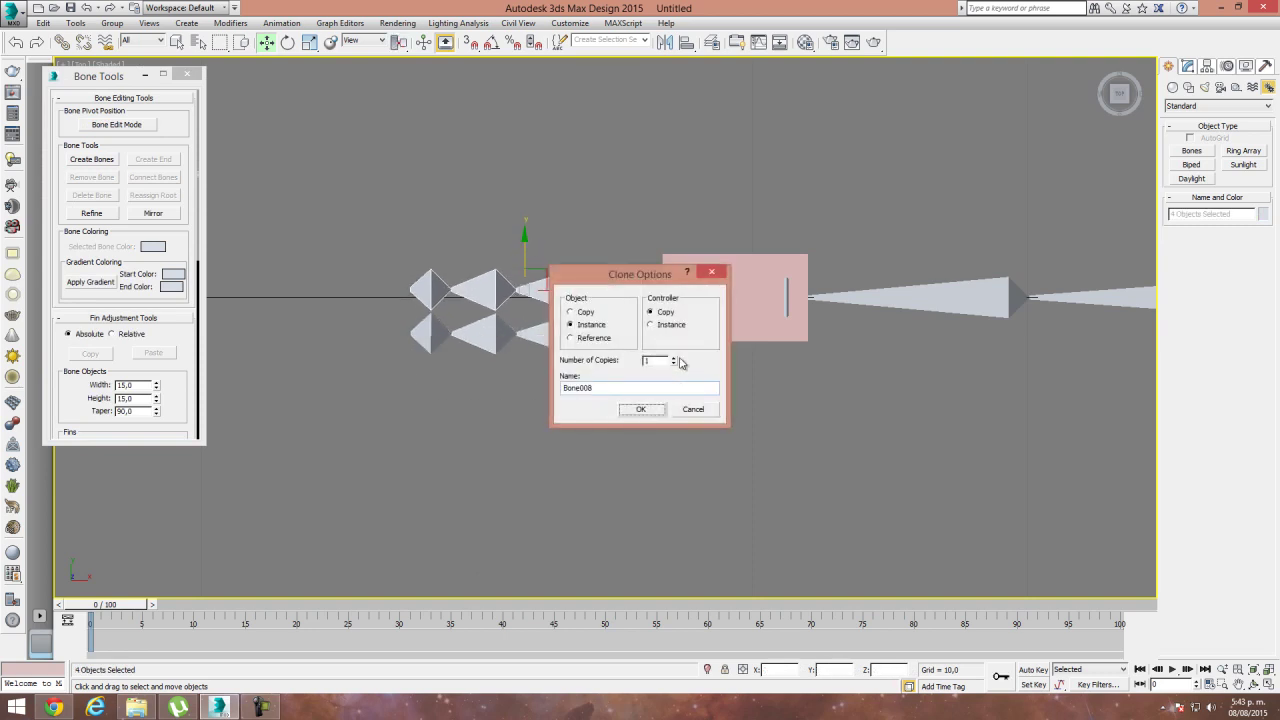
pyautogui.click(641, 409)
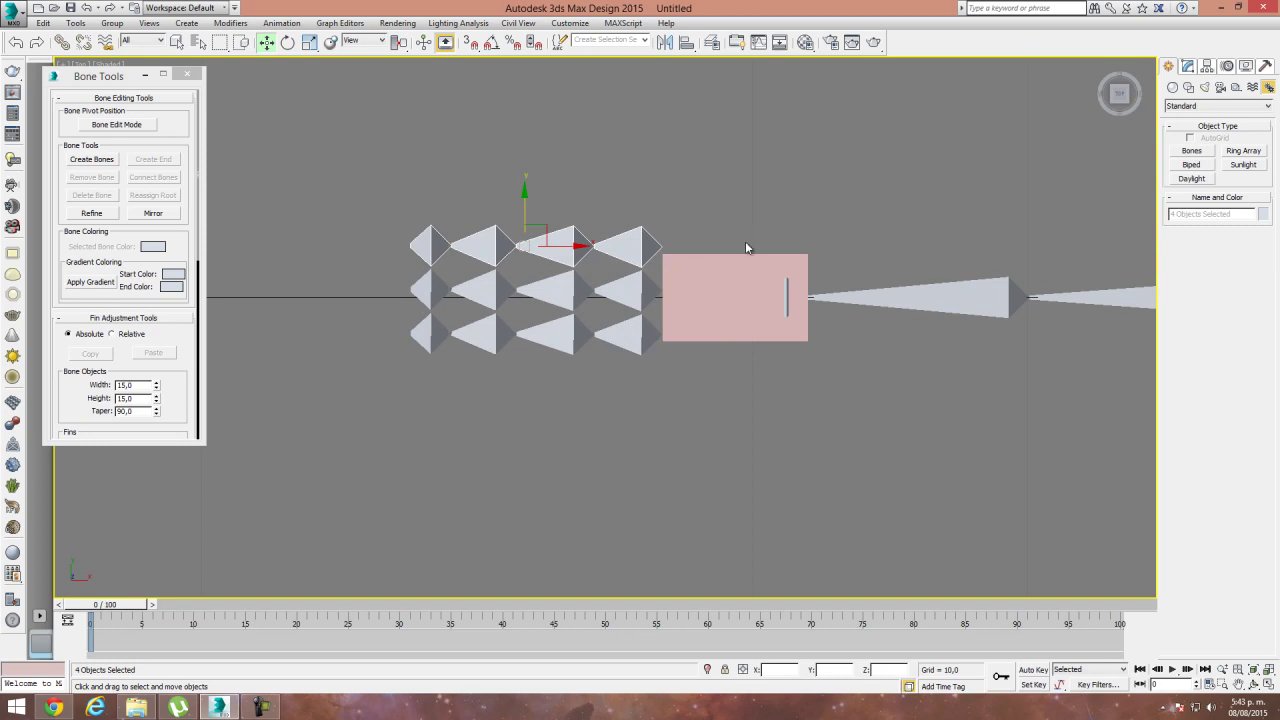
# Rotate the root bone of the finger chain on the positive Y side so the finger fans outward.
pyautogui.click(742, 208)
pyautogui.click(636, 238)
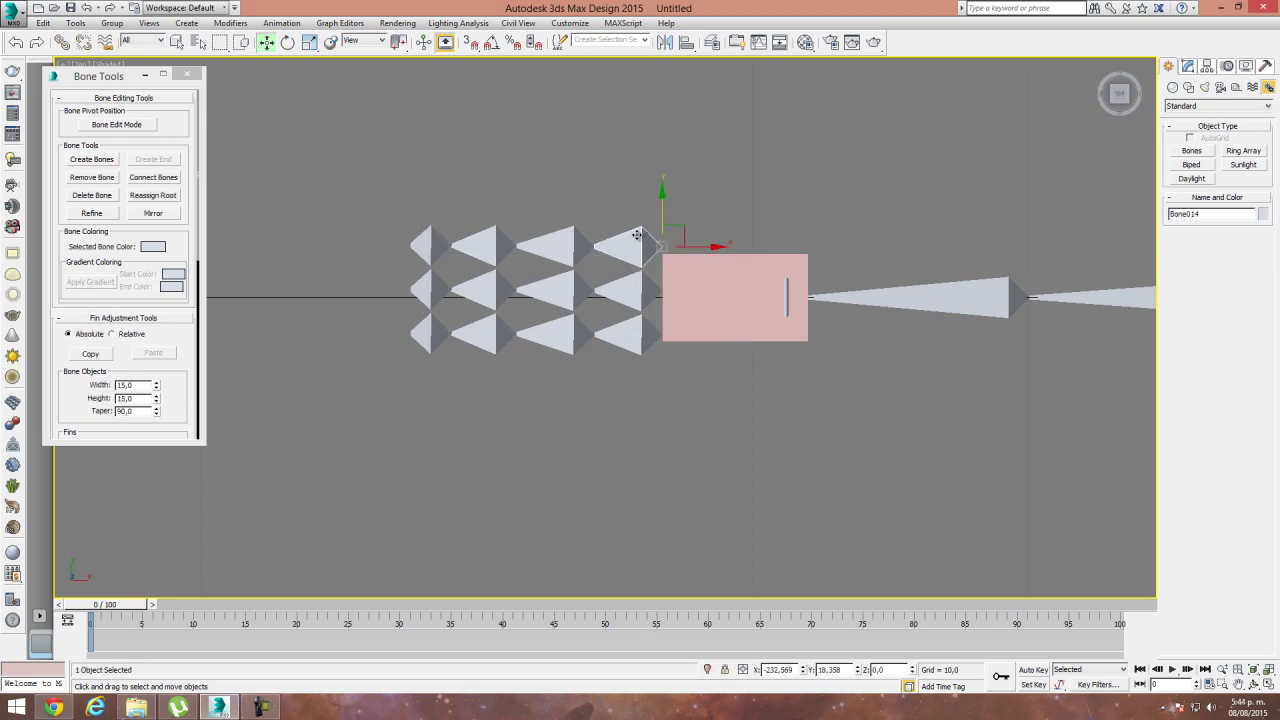
pyautogui.press('e')
pyautogui.moveTo(694, 207); pyautogui.dragTo(669, 235)
pyautogui.press('w')
pyautogui.press('e')
pyautogui.press('w')
# Rotate the root bone of the negative Y finger outward and shift the middle finger about 0.7 along negative Y.
pyautogui.click(629, 343)
pyautogui.press('e')
pyautogui.moveTo(690, 301); pyautogui.dragTo(672, 280)
pyautogui.press('w')
pyautogui.press('e')
pyautogui.press('w')
pyautogui.click(636, 290)
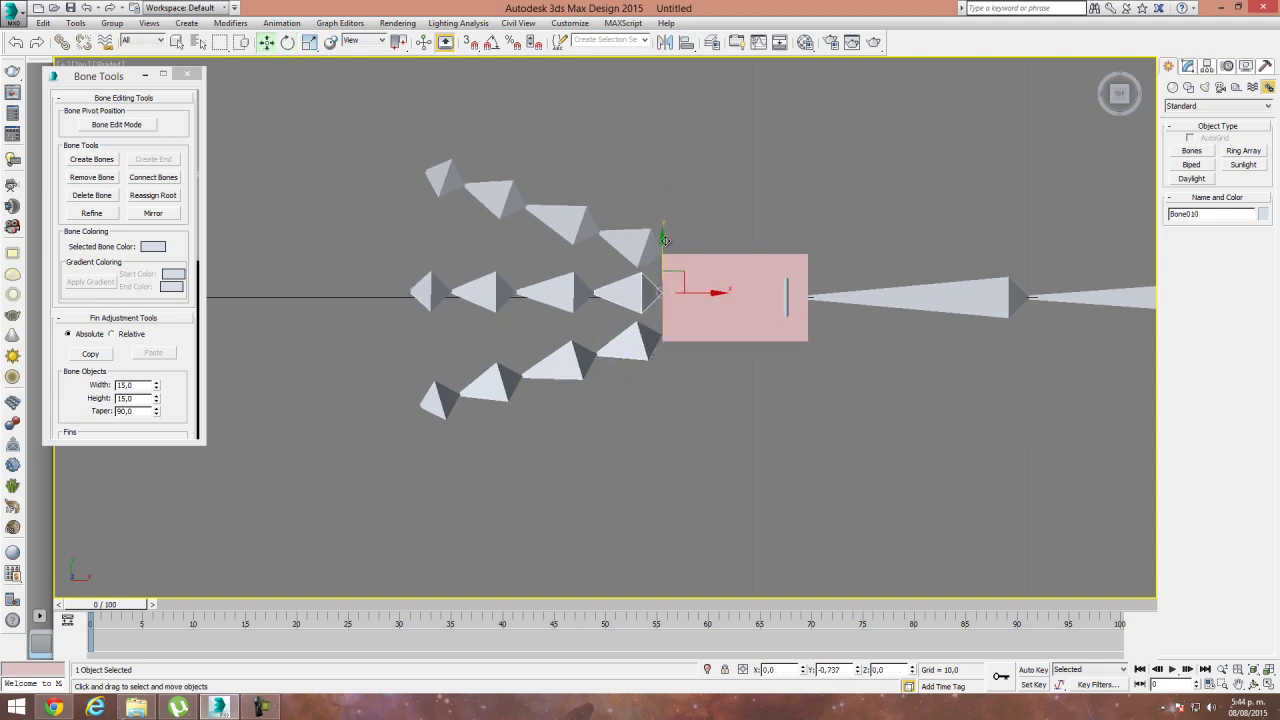
# Clone the negative Y finger chain and place the copy beside the box as a thumb.
pyautogui.click(634, 337)
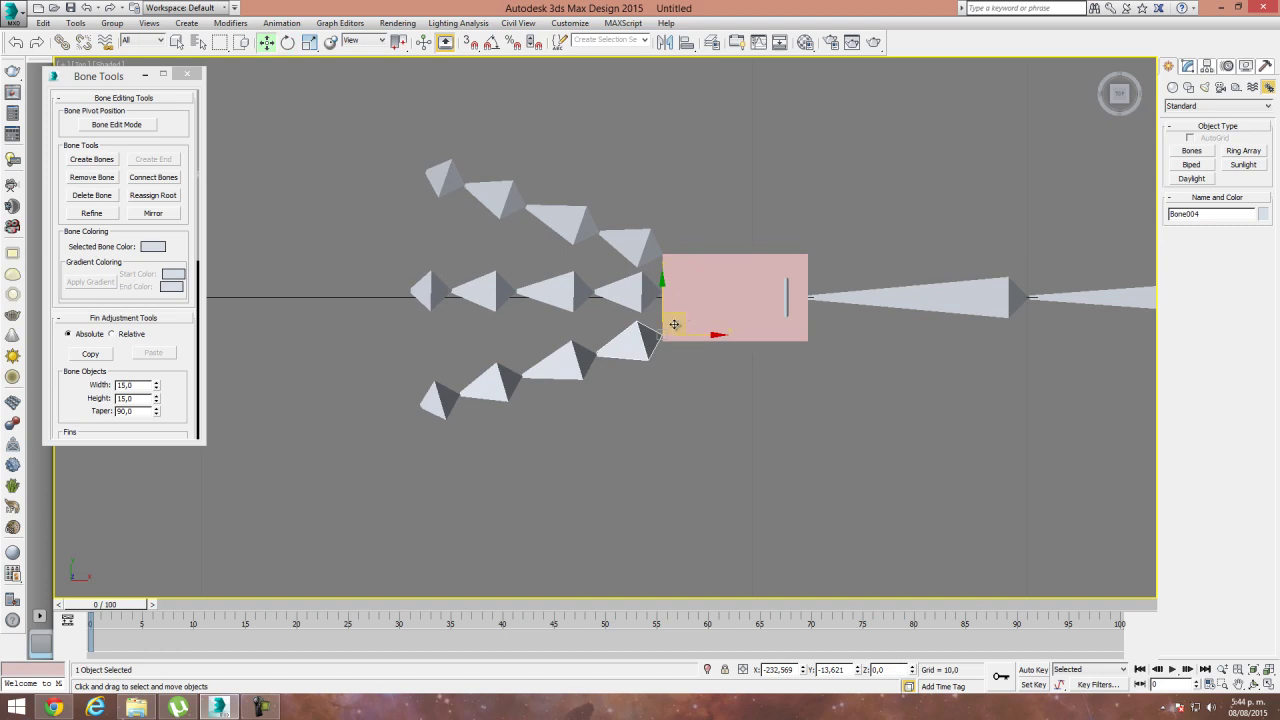
pyautogui.moveTo(641, 469); pyautogui.dragTo(641, 469)
pyautogui.moveTo(563, 365)
pyautogui.keyDown('shift'); pyautogui.mouseDown()
pyautogui.moveTo(545, 366)
pyautogui.moveTo(729, 409)
pyautogui.moveTo(729, 429)
pyautogui.mouseUp(); pyautogui.keyUp('shift')
pyautogui.click(640, 410)
# Rotate the thumb's root bone and place it against the box's corner nearest the arm bones.
pyautogui.click(812, 381)
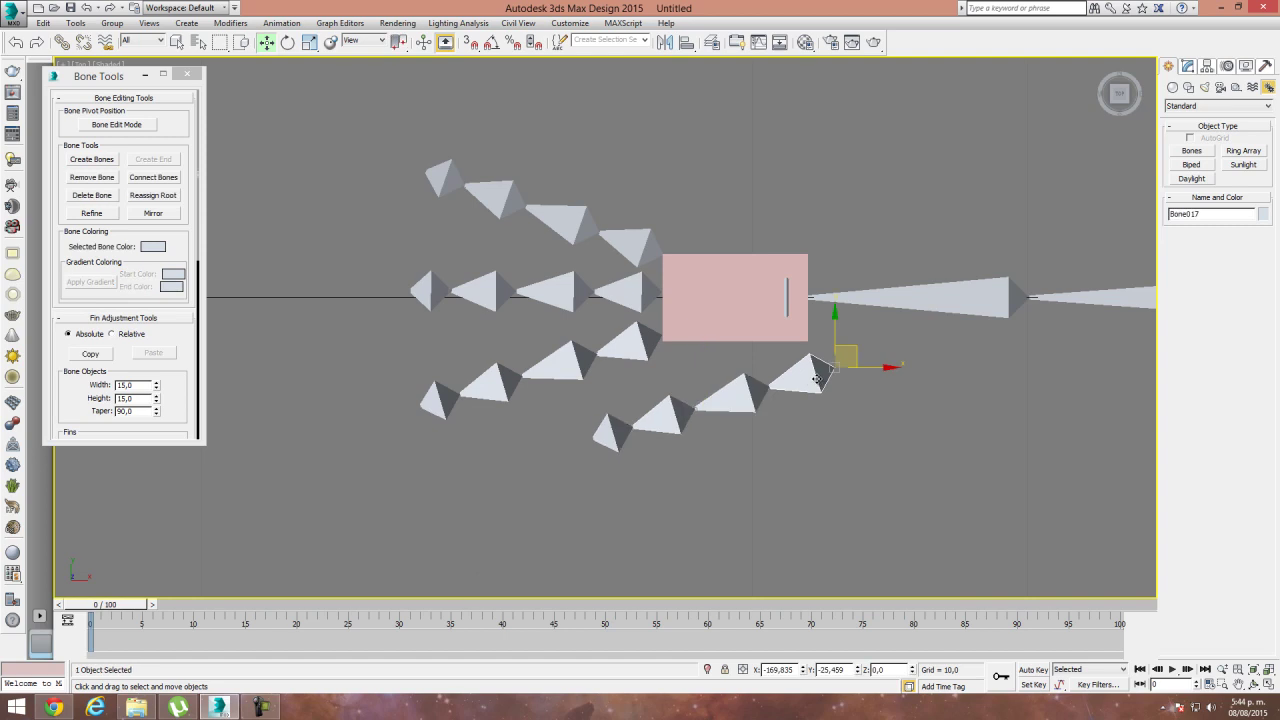
pyautogui.press('e')
pyautogui.moveTo(852, 324); pyautogui.dragTo(829, 299)
pyautogui.press('w')
pyautogui.press('e')
# Rotate the thumb's second bone to bend the rest of the thumb back along the fingers.
pyautogui.click(737, 411)
pyautogui.moveTo(791, 356); pyautogui.dragTo(810, 397)
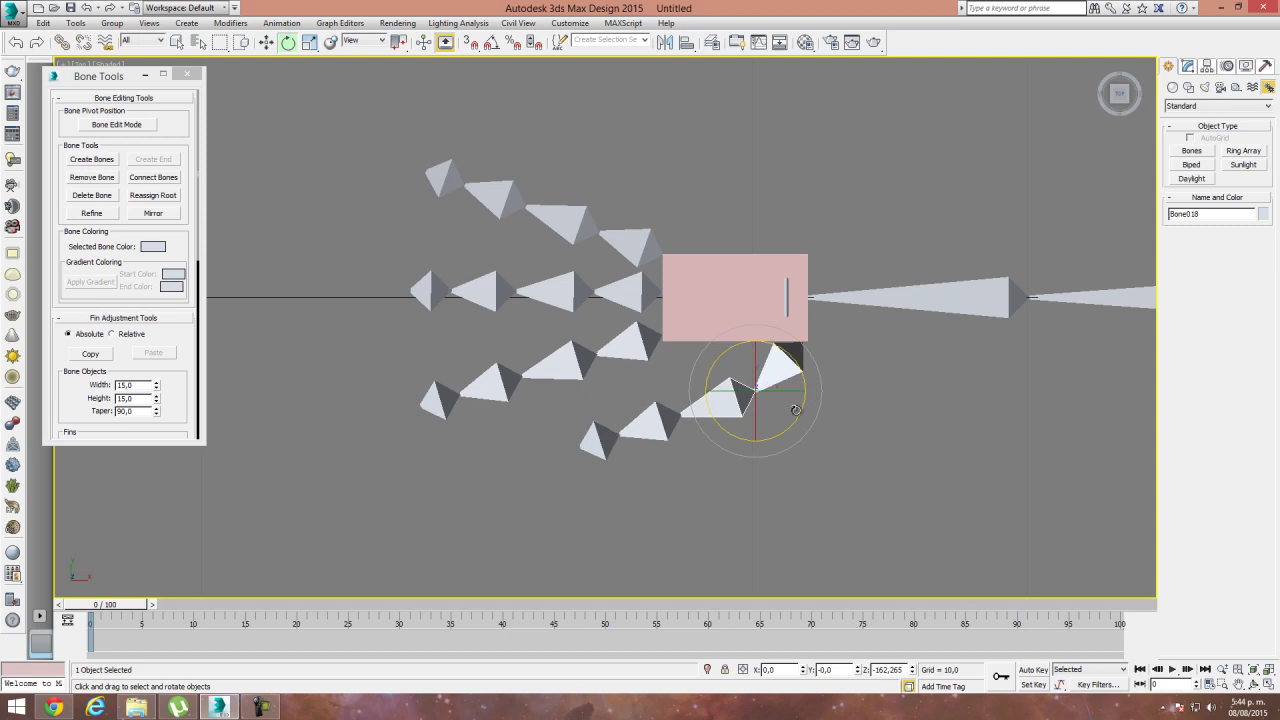
pyautogui.click(376, 218)
# Link the palm box to the small end bone of the arm, using wireframe display to reach the bone.
pyautogui.moveTo(700, 318); pyautogui.dragTo(634, 297, button='middle')
pyautogui.scroll(2, 634, 295)
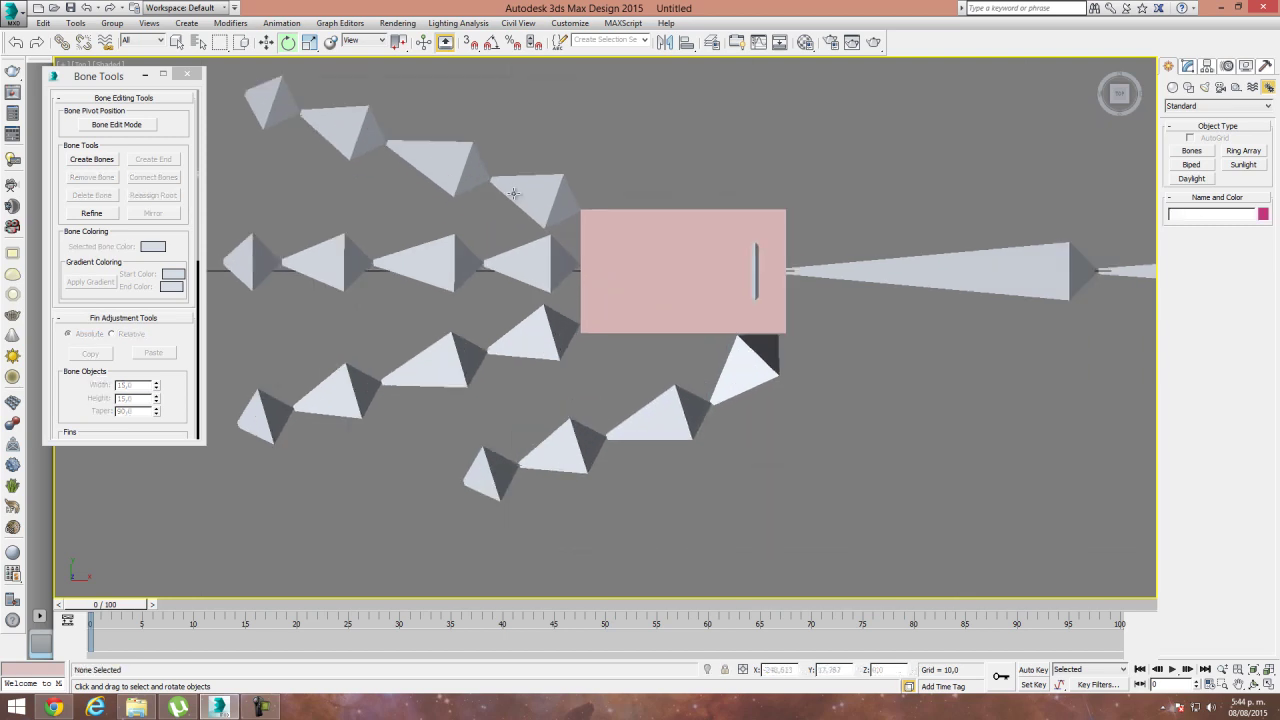
pyautogui.moveTo(722, 292); pyautogui.dragTo(660, 271, button='middle')
pyautogui.click(653, 255)
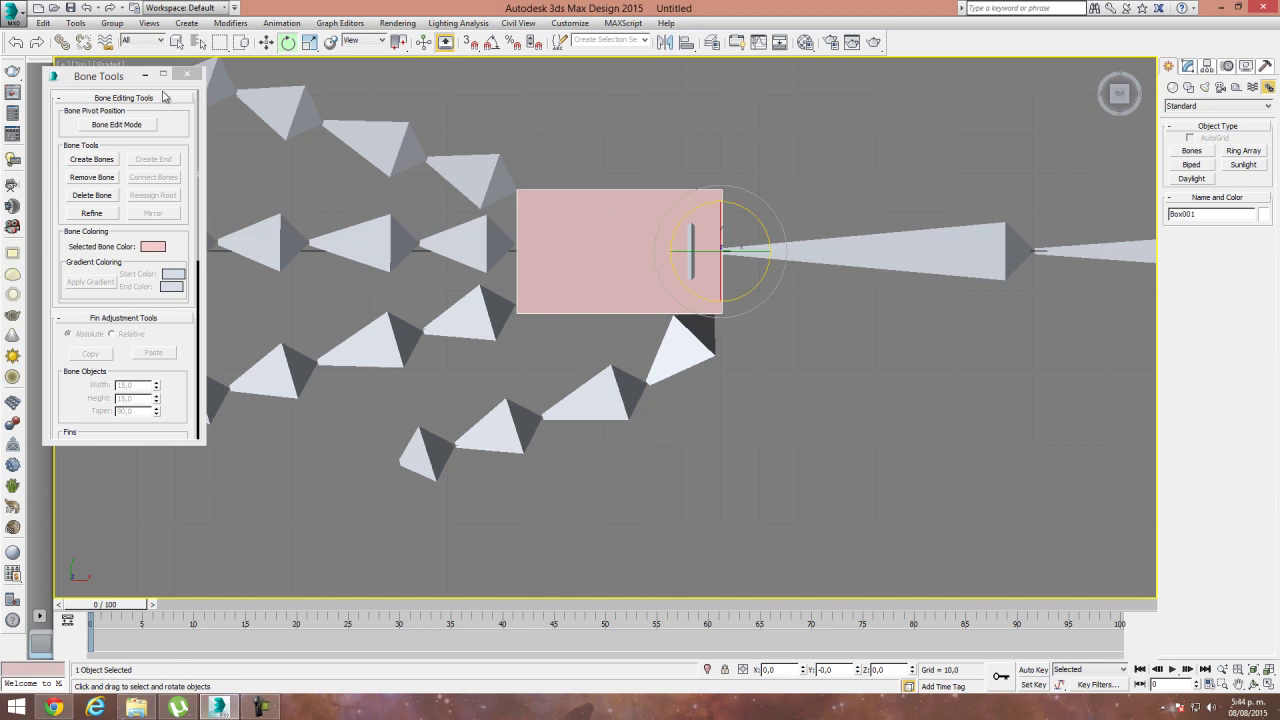
pyautogui.click(62, 42)
pyautogui.moveTo(643, 243); pyautogui.dragTo(690, 268)
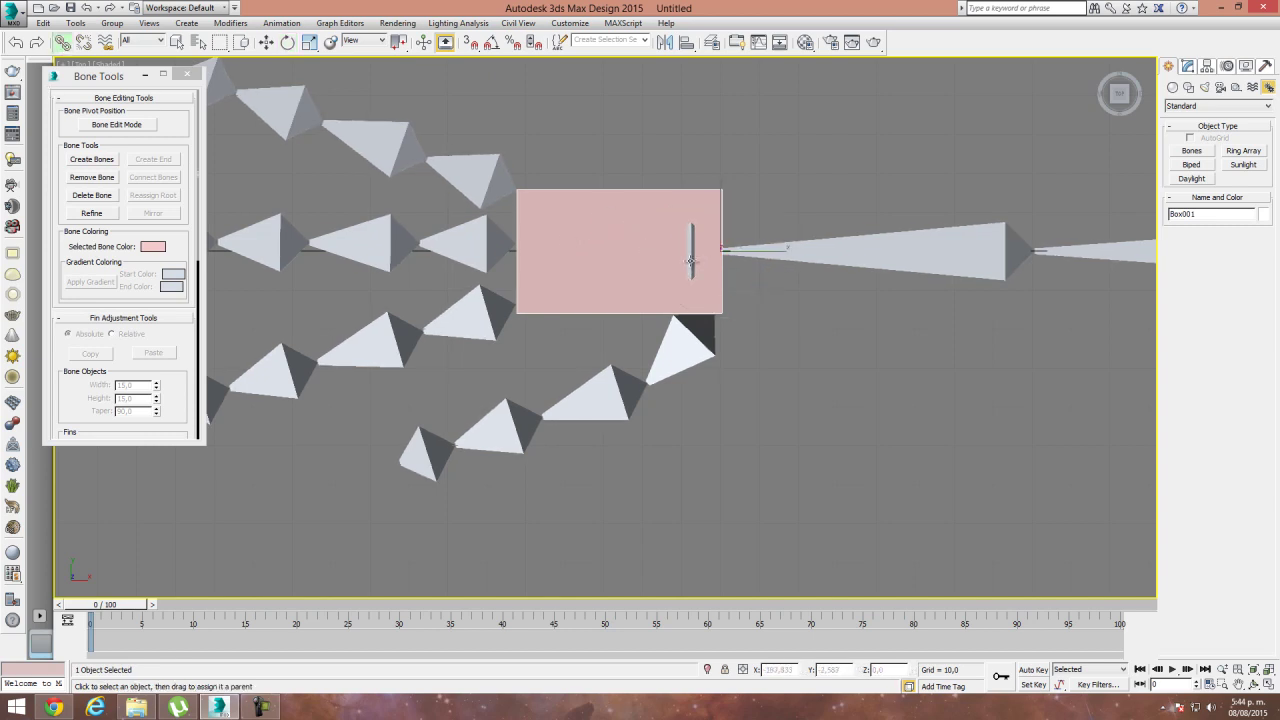
pyautogui.press('F3')
pyautogui.moveTo(637, 244); pyautogui.dragTo(606, 262, button='middle')
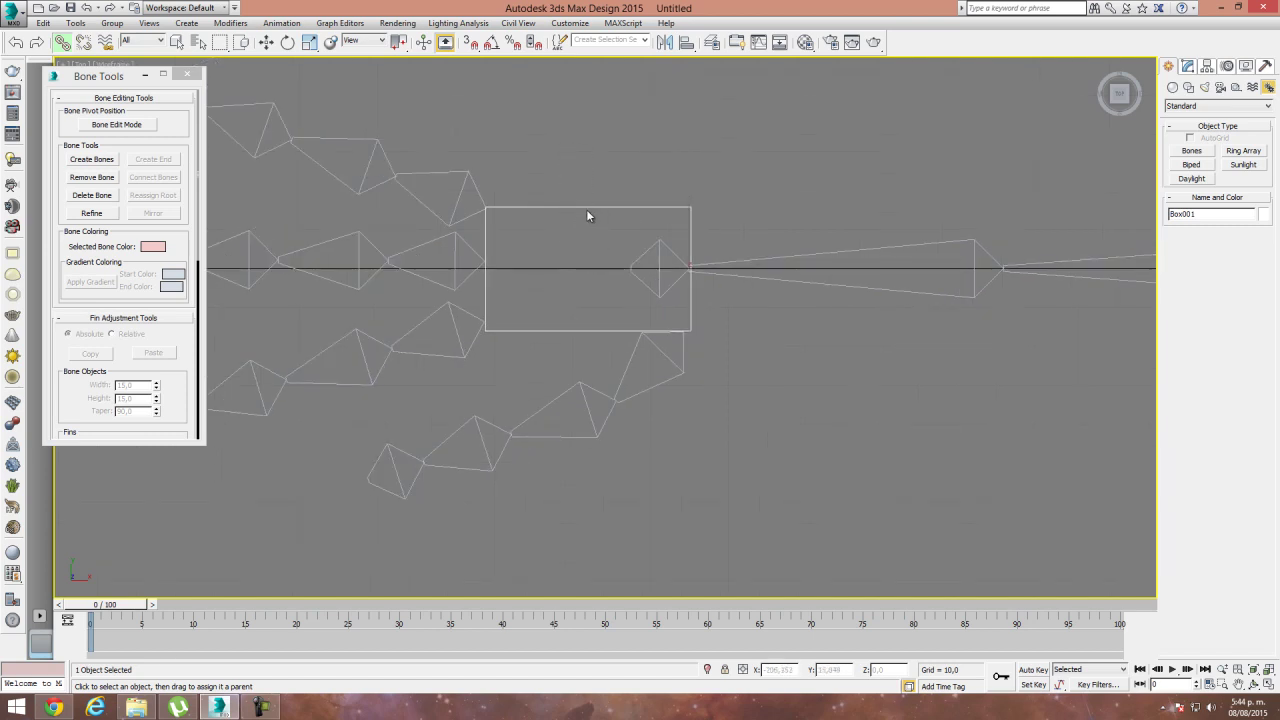
pyautogui.moveTo(659, 250); pyautogui.dragTo(635, 270)
# Link the root bones of the three fingers and the thumb to the palm box and close Bone Tools.
pyautogui.moveTo(635, 270); pyautogui.dragTo(746, 238, button='middle')
pyautogui.moveTo(699, 274); pyautogui.dragTo(716, 365)
pyautogui.moveTo(905, 322); pyautogui.dragTo(897, 243)
pyautogui.moveTo(822, 305); pyautogui.dragTo(822, 304)
pyautogui.moveTo(941, 316); pyautogui.dragTo(736, 332, button='middle')
pyautogui.scroll(-4, 736, 337)
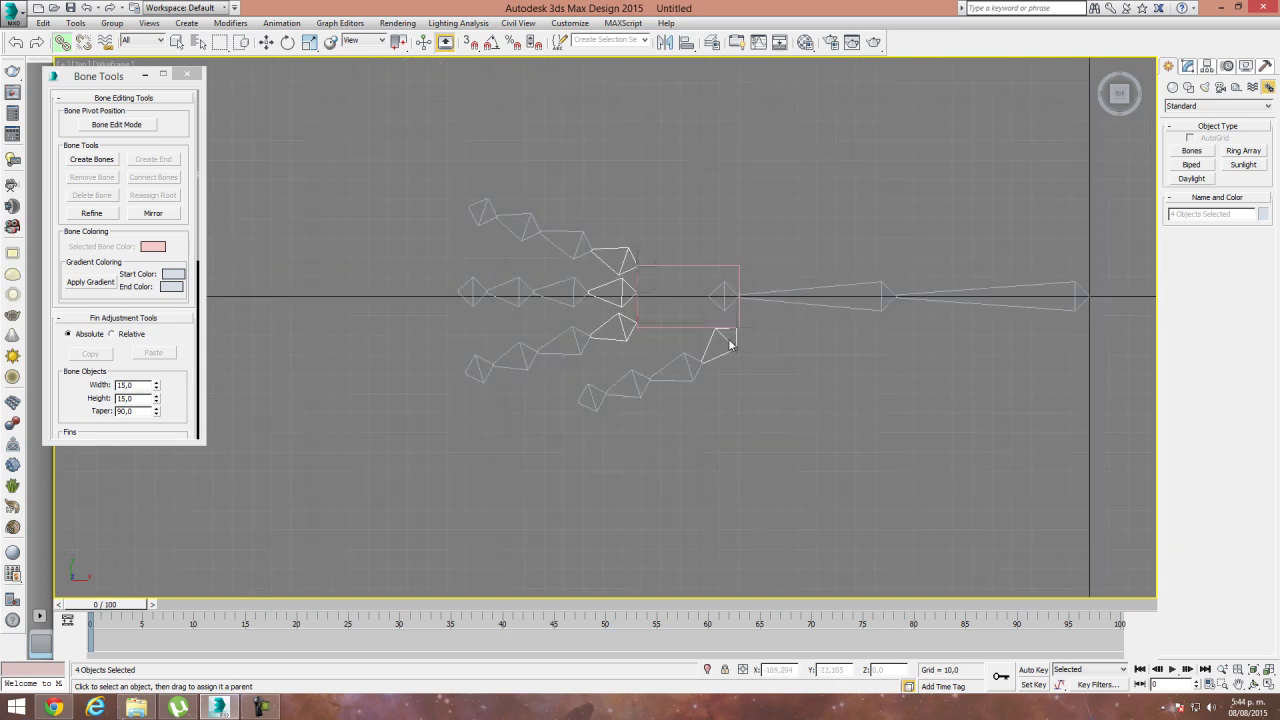
pyautogui.click(186, 74)
# Try rotating the forearm bone in a shaded perspective view to test the linked hand, and undo the rotation.
pyautogui.click(287, 42)
pyautogui.scroll(-2, 391, 372)
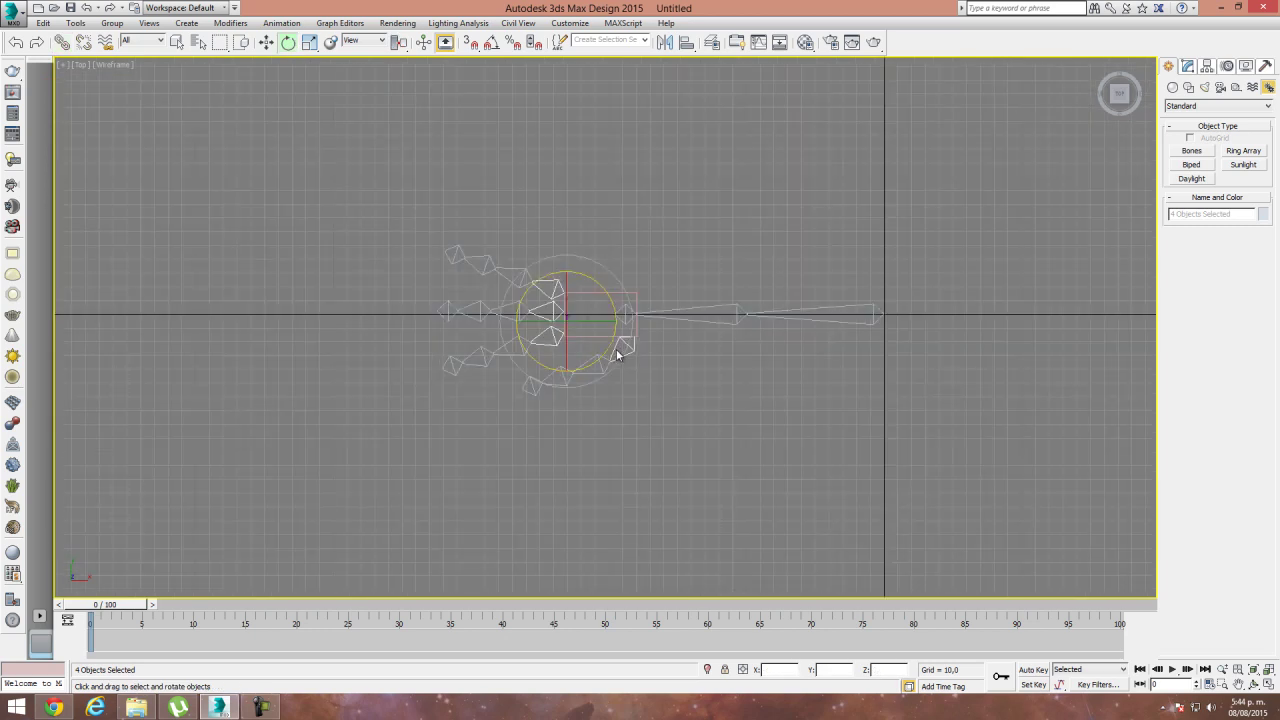
pyautogui.press('F3')
pyautogui.press('p')
pyautogui.keyDown('alt'); pyautogui.moveTo(557, 446); pyautogui.dragTo(690, 346, button='middle'); pyautogui.keyUp('alt')
pyautogui.click(690, 346)
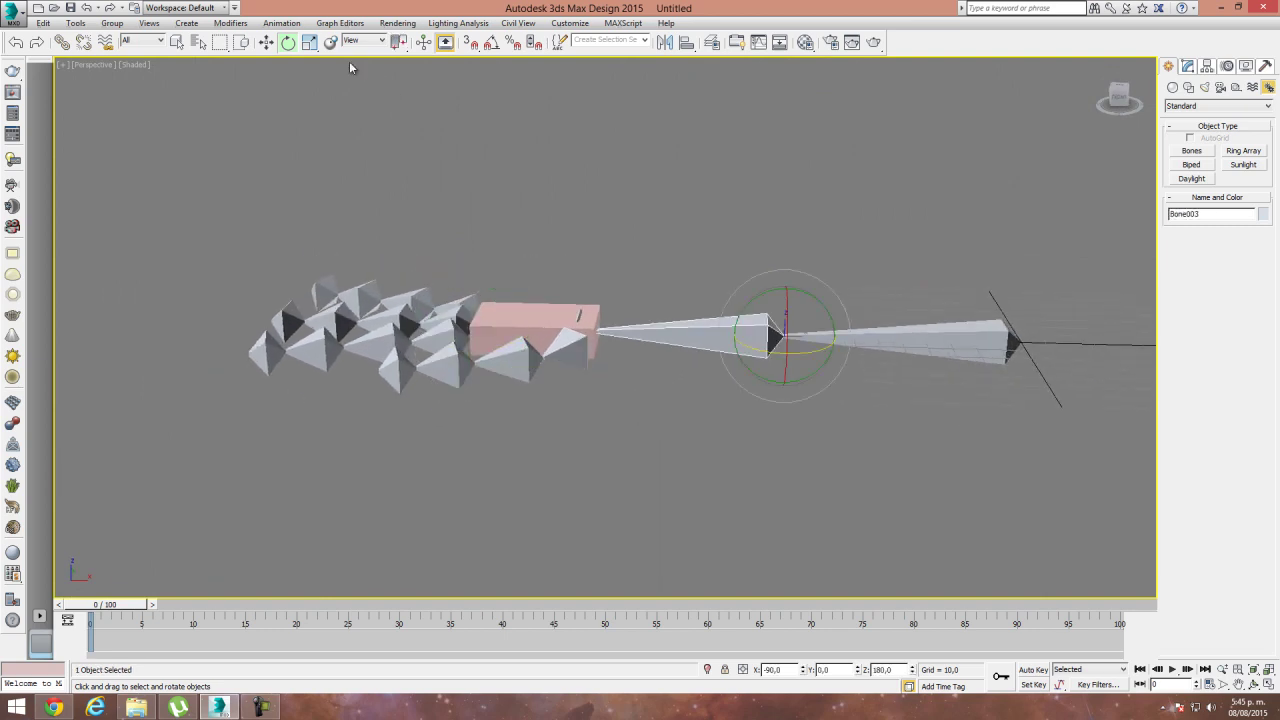
pyautogui.moveTo(766, 292); pyautogui.dragTo(729, 297)
pyautogui.hotkey('ctrl', 'z')
# Test the links by rotating the thumb's root bone and the palm box, undoing each rotation.
pyautogui.click(572, 340)
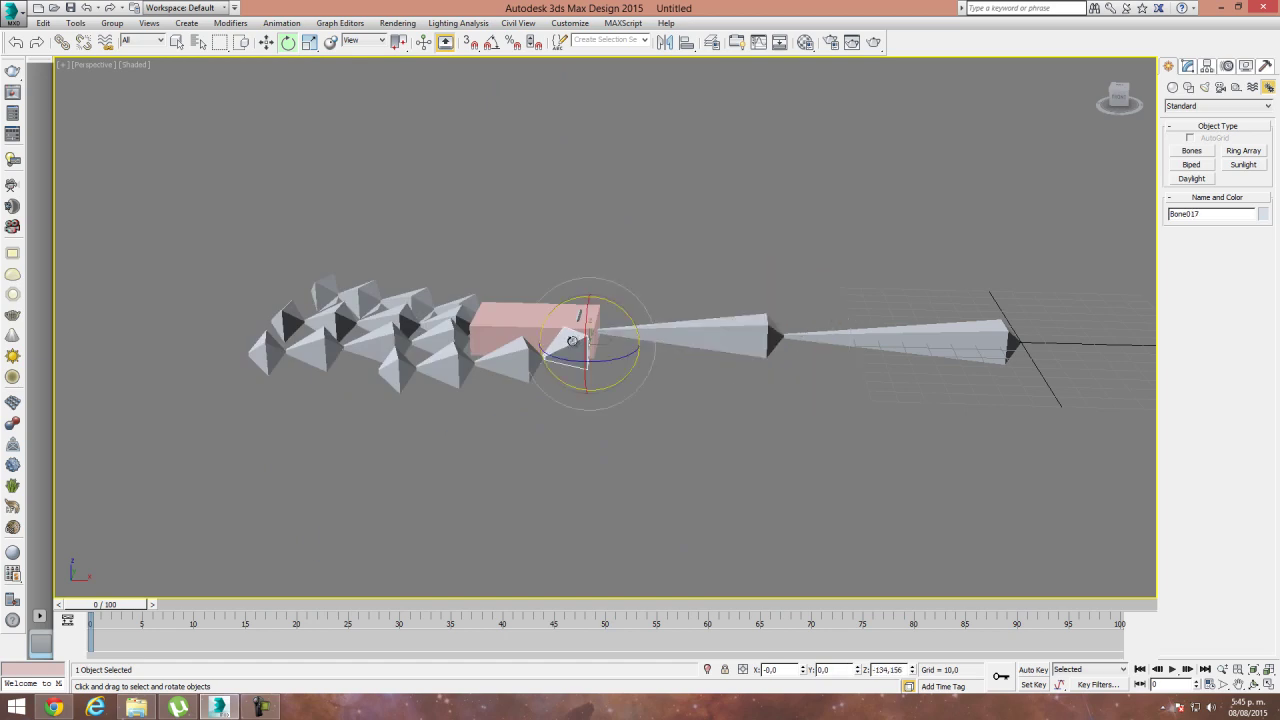
pyautogui.moveTo(558, 308); pyautogui.dragTo(501, 328)
pyautogui.hotkey('ctrl', 'z')
pyautogui.click(500, 332)
pyautogui.moveTo(612, 289); pyautogui.dragTo(571, 302)
pyautogui.hotkey('ctrl', 'z')
pyautogui.moveTo(630, 431); pyautogui.dragTo(568, 433, button='middle')
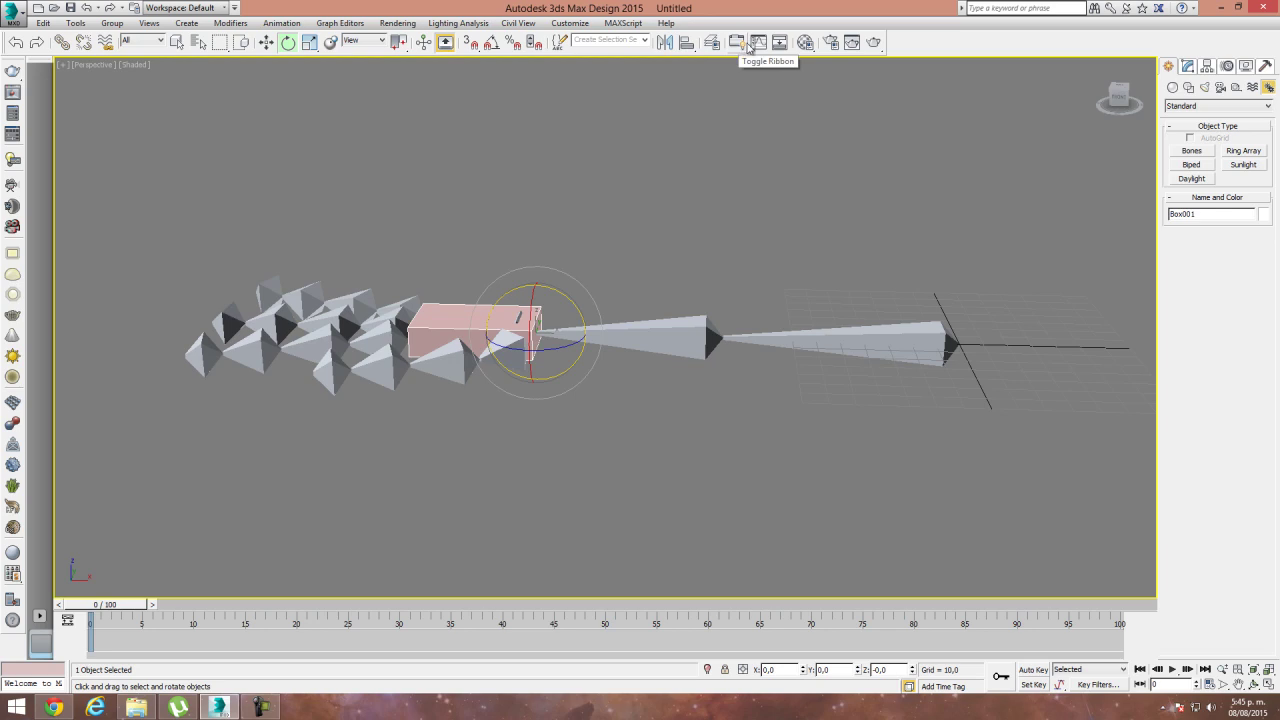
# Open the Schematic View and move its Display floater away from the hierarchy nodes, keeping the hand in view.
pyautogui.click(780, 42)
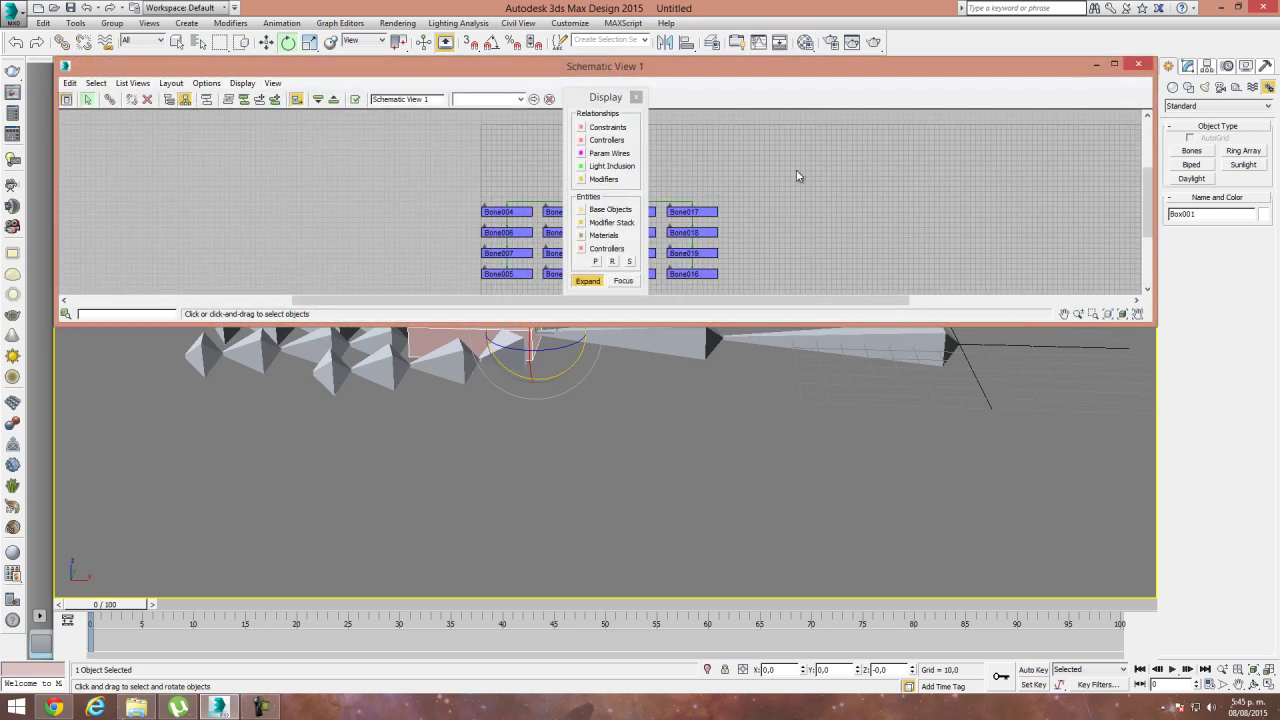
pyautogui.moveTo(607, 104); pyautogui.dragTo(267, 132)
pyautogui.moveTo(670, 437); pyautogui.dragTo(661, 566, button='middle')
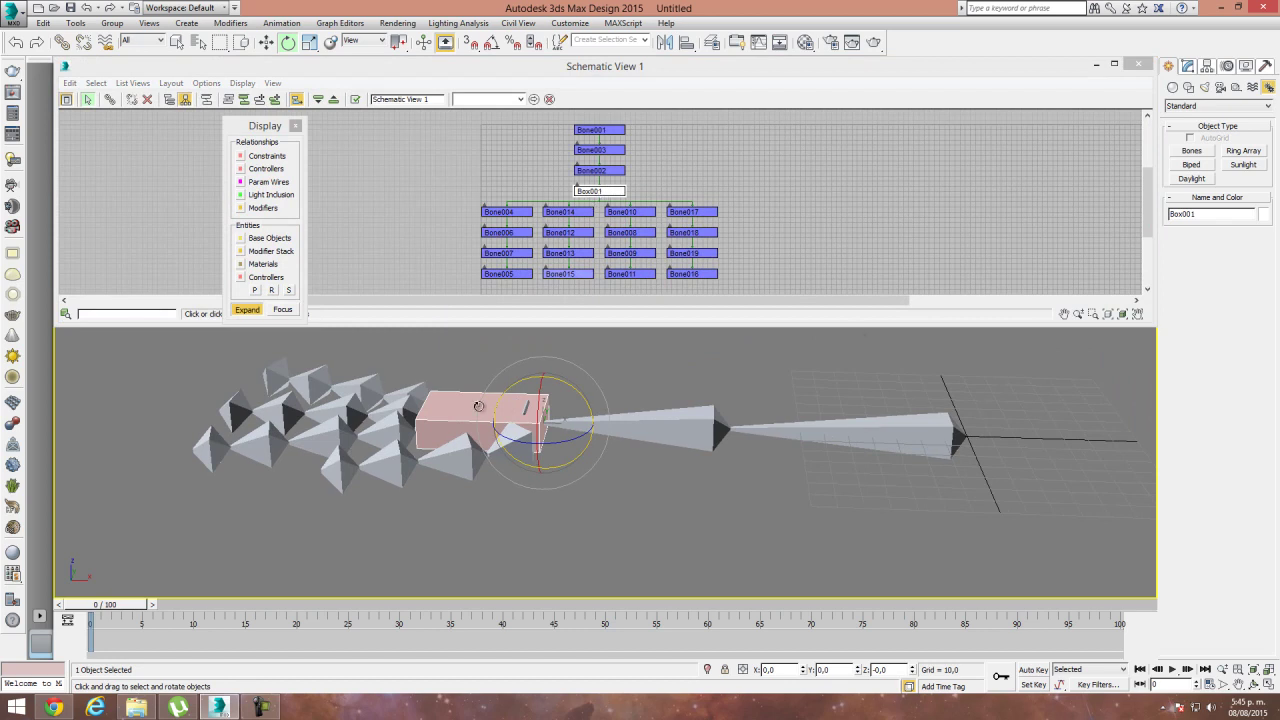
pyautogui.click(1188, 66)
pyautogui.moveTo(1191, 87); pyautogui.dragTo(1141, 87)
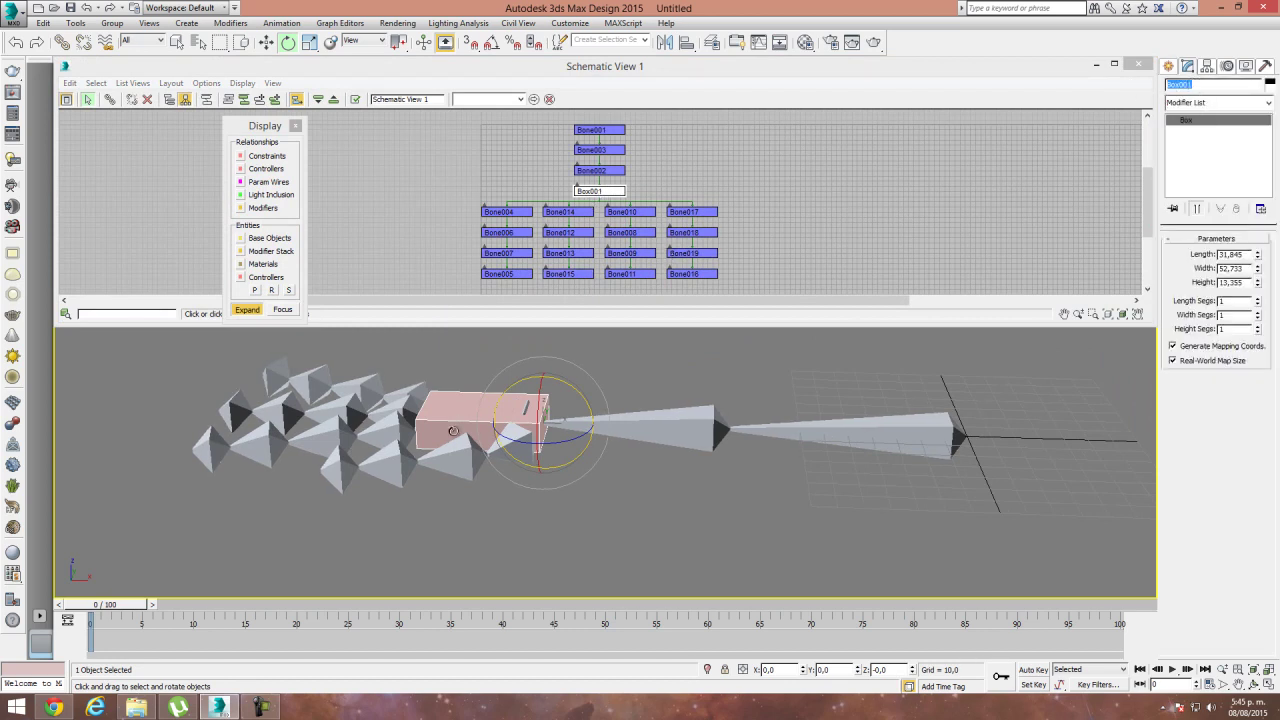
pyautogui.scroll(4, 503, 448)
pyautogui.moveTo(504, 448)
pyautogui.keyDown('alt'); pyautogui.mouseDown(button='middle')
pyautogui.moveTo(562, 540)
pyautogui.moveTo(527, 446)
pyautogui.mouseUp(button='middle'); pyautogui.keyUp('alt')
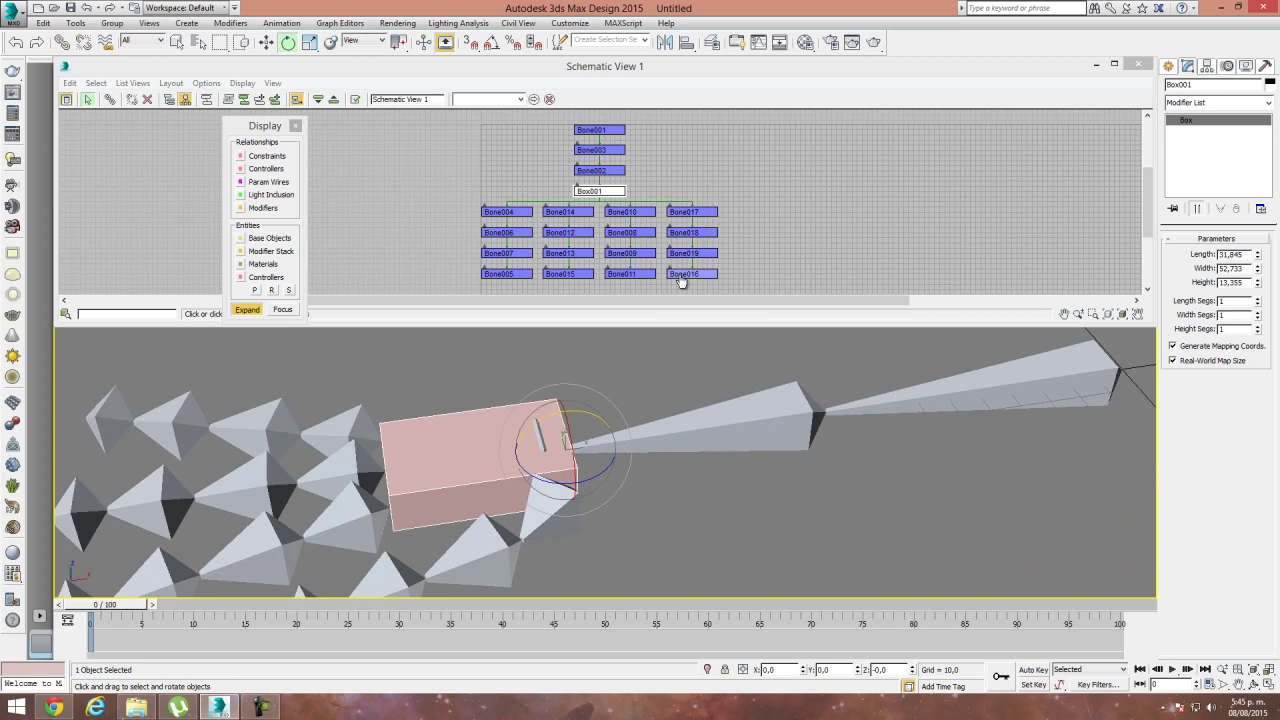
# Select the root bones of the fingers and thumb one by one to identify their nodes in the hierarchy.
pyautogui.keyDown('alt'); pyautogui.moveTo(410, 512); pyautogui.dragTo(407, 497, button='middle'); pyautogui.keyUp('alt')
pyautogui.click(408, 490)
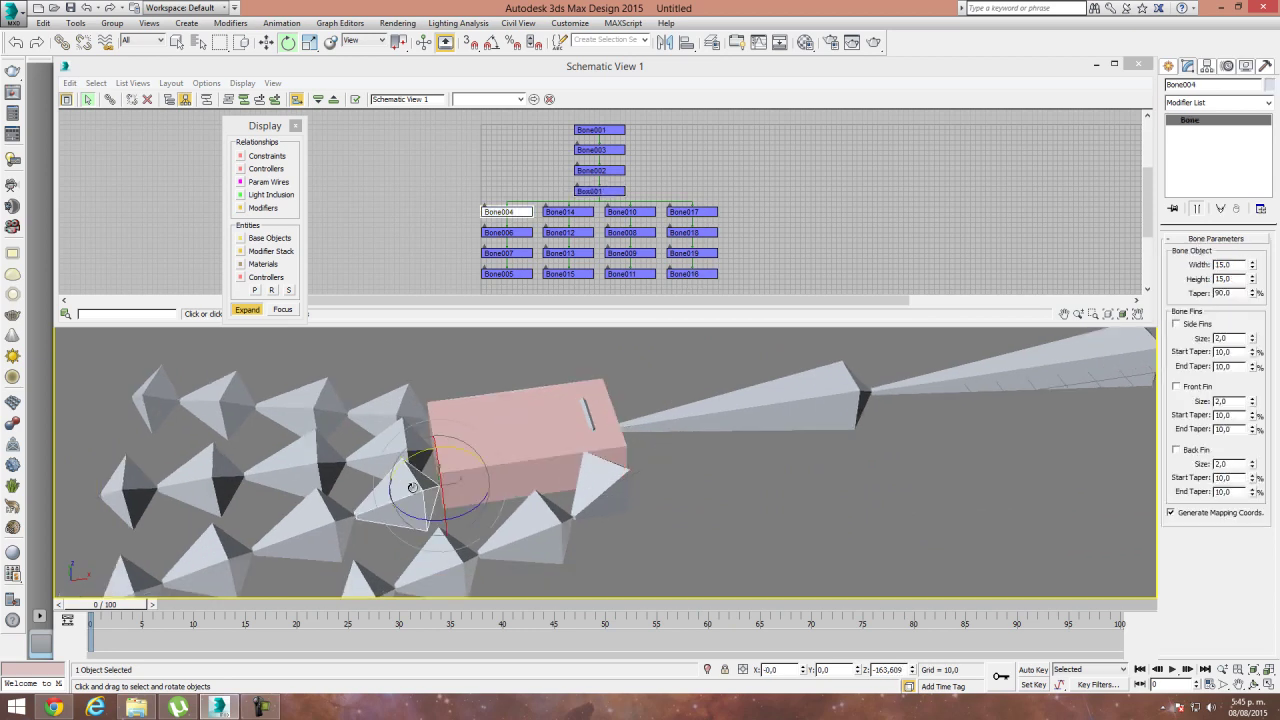
pyautogui.click(390, 461)
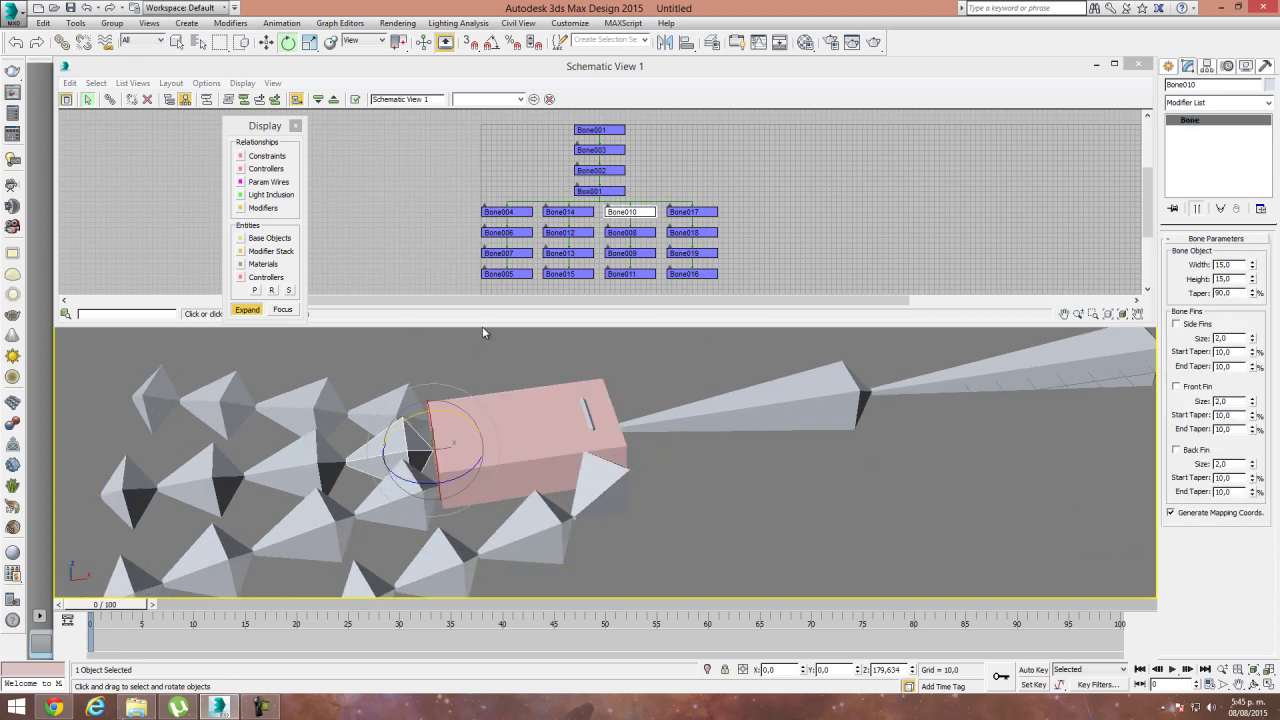
pyautogui.click(386, 403)
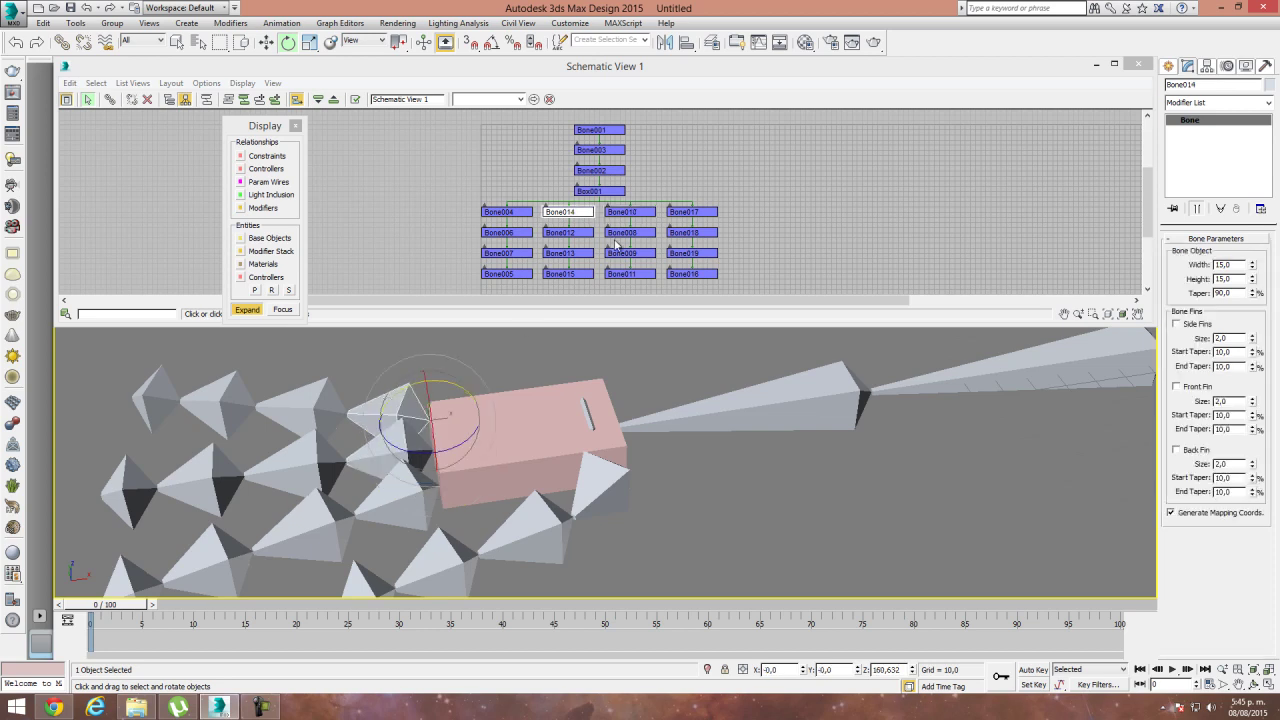
pyautogui.click(612, 480)
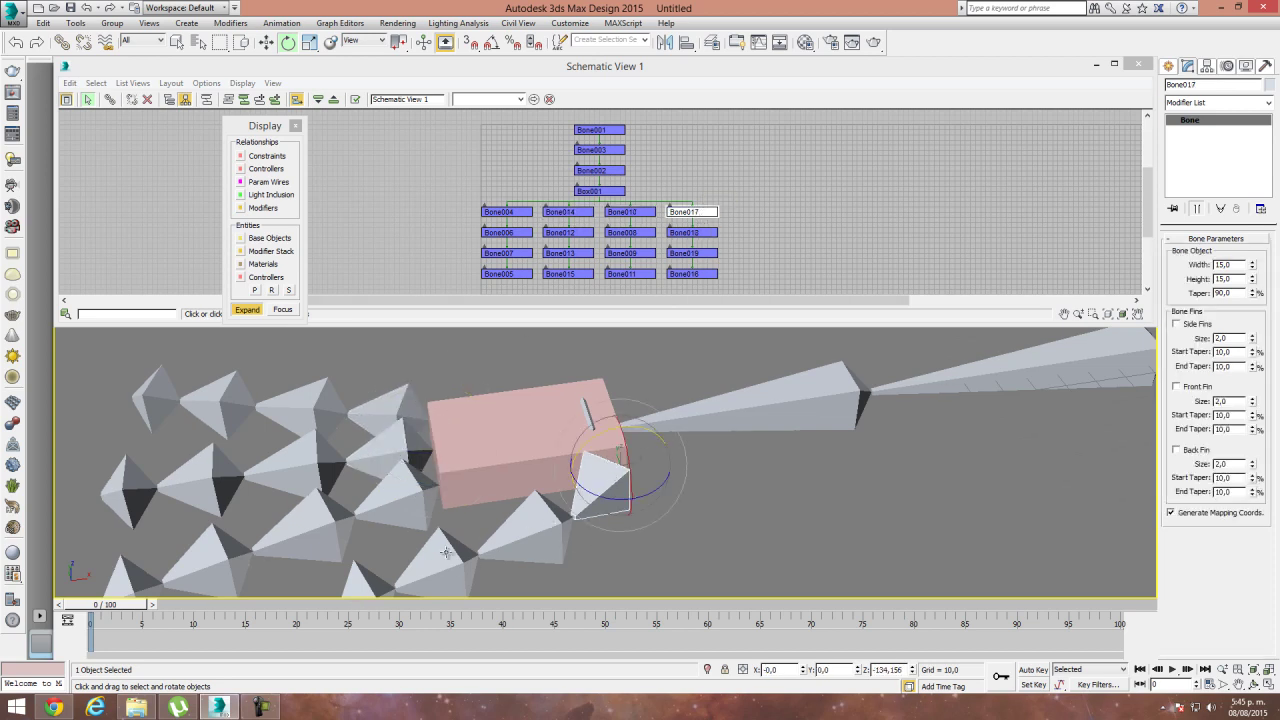
pyautogui.click(620, 320)
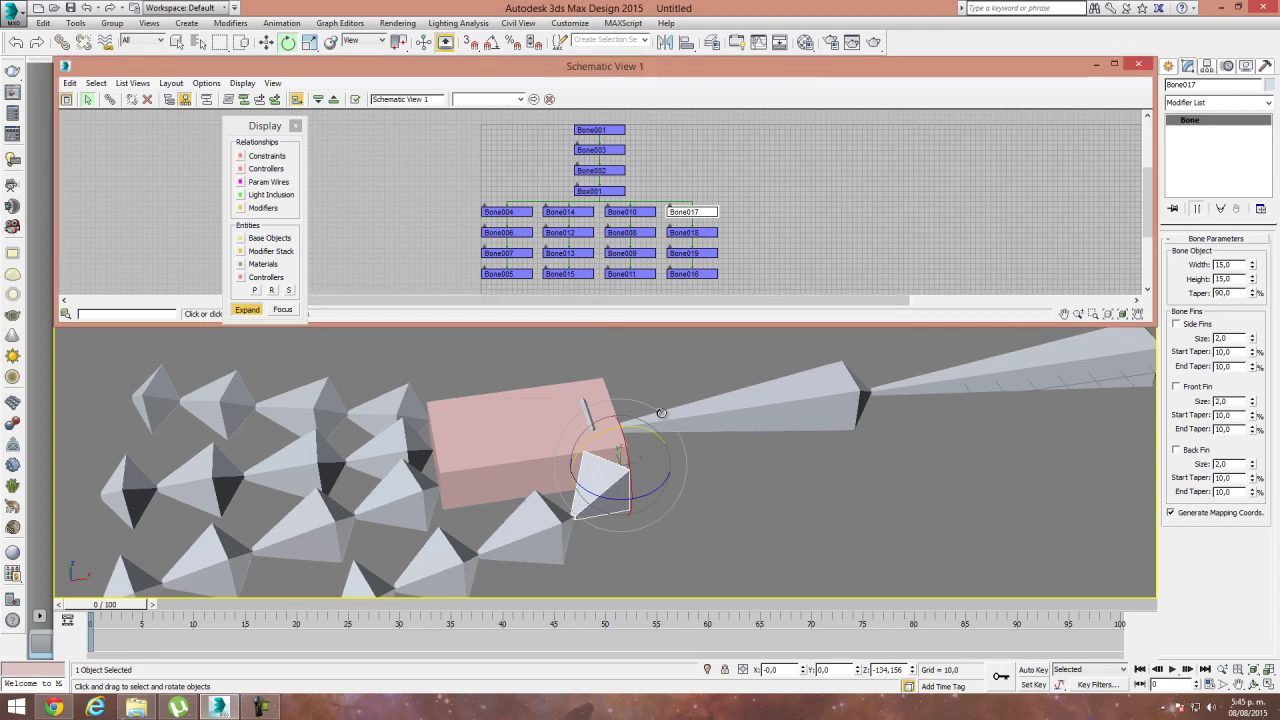
# Trace the palm box, end bone, forearm and upper arm through the hierarchy by selecting each, and close the Schematic View.
pyautogui.moveTo(670, 409); pyautogui.dragTo(615, 417, button='middle')
pyautogui.click(474, 465)
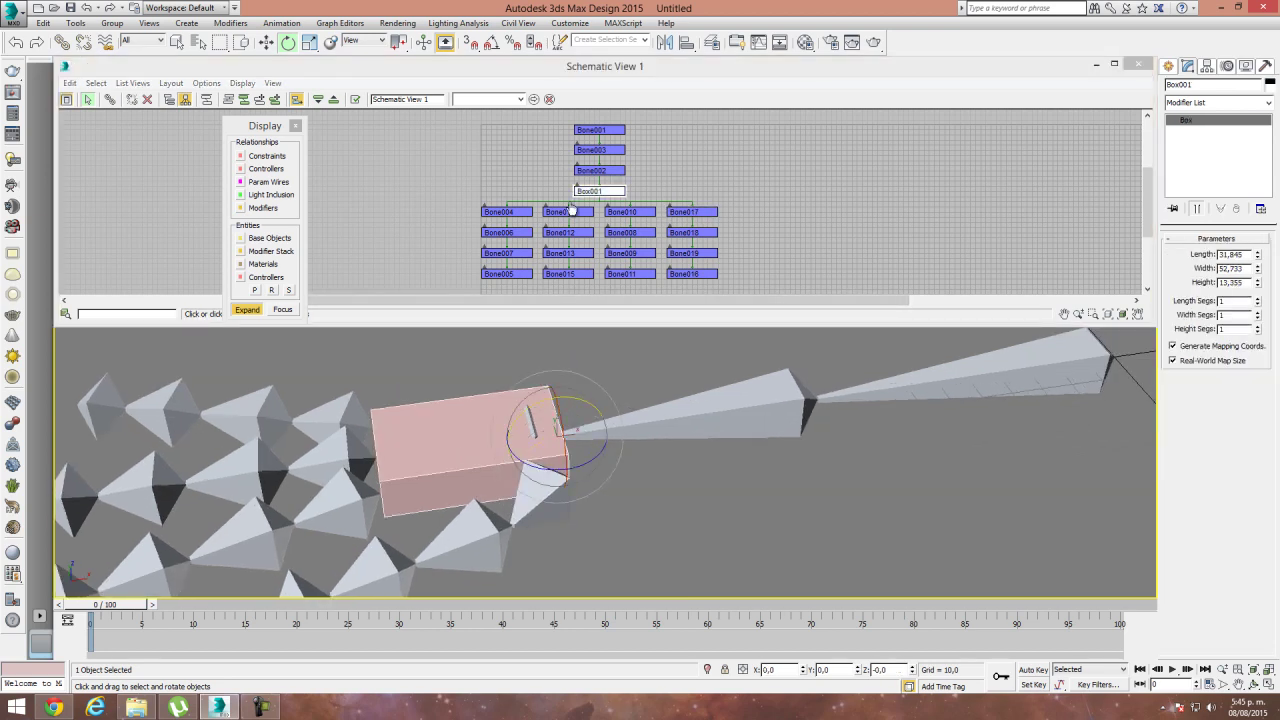
pyautogui.click(609, 171)
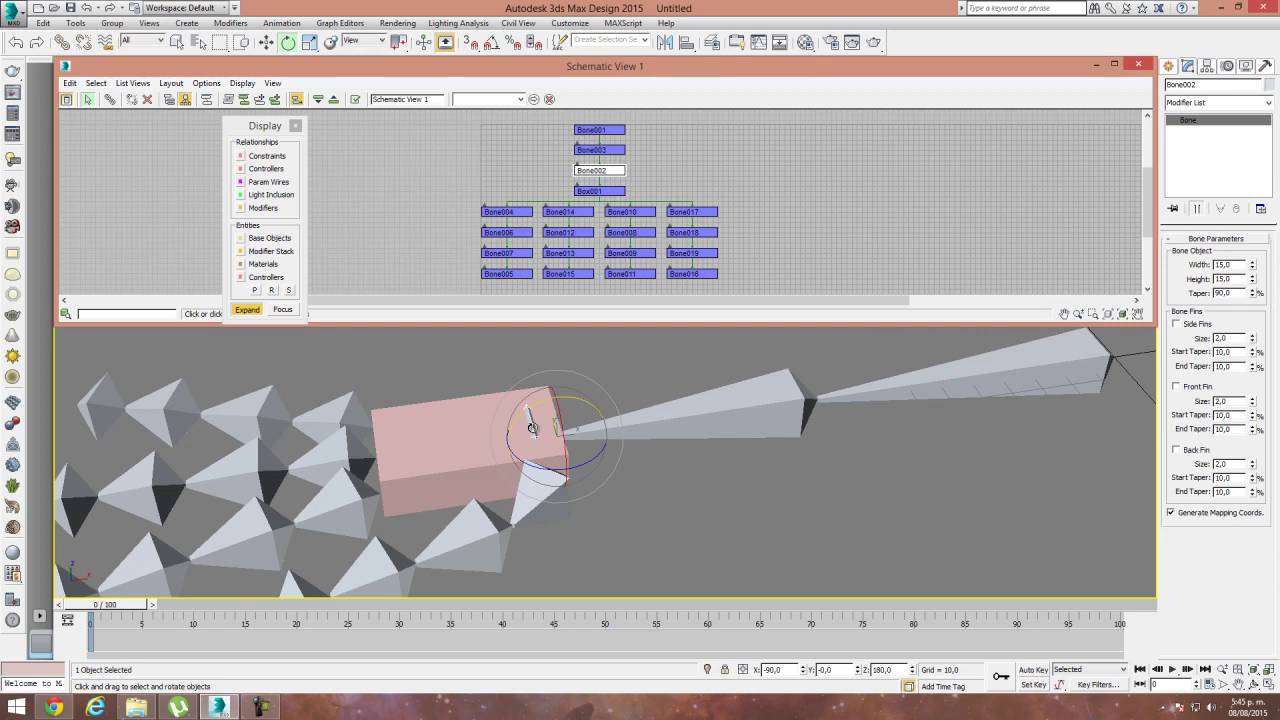
pyautogui.click(533, 425)
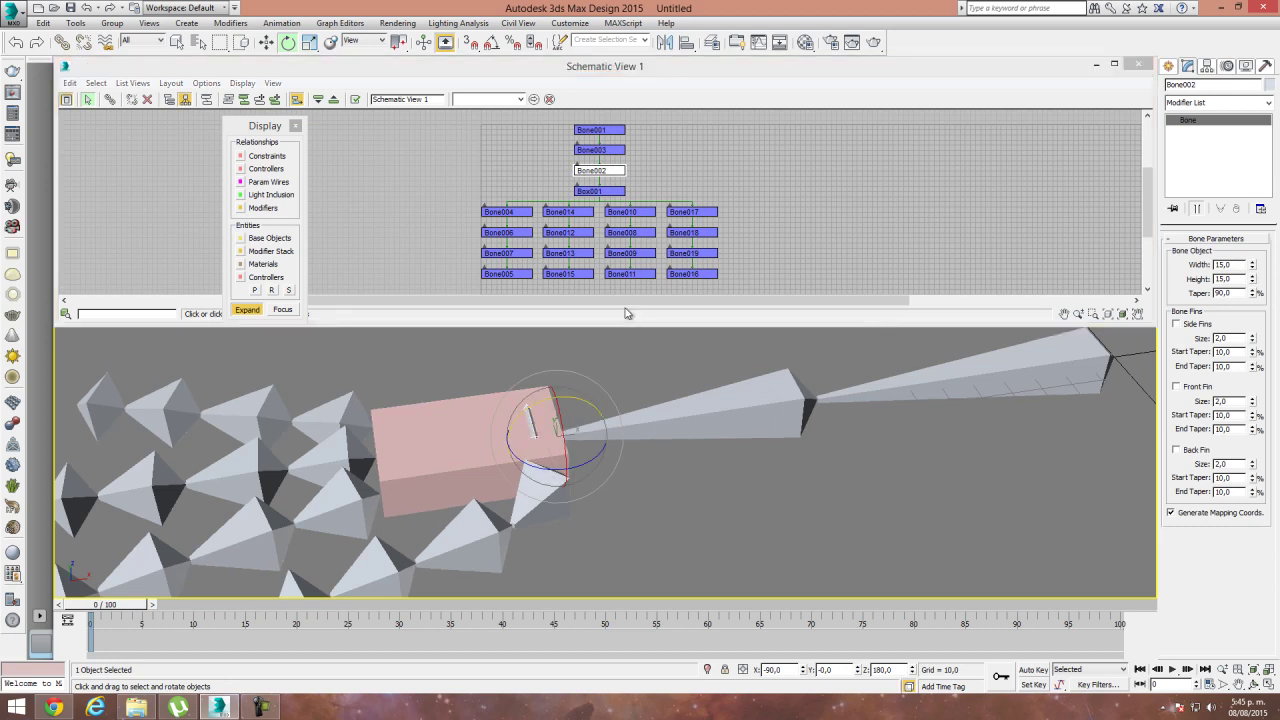
pyautogui.click(746, 402)
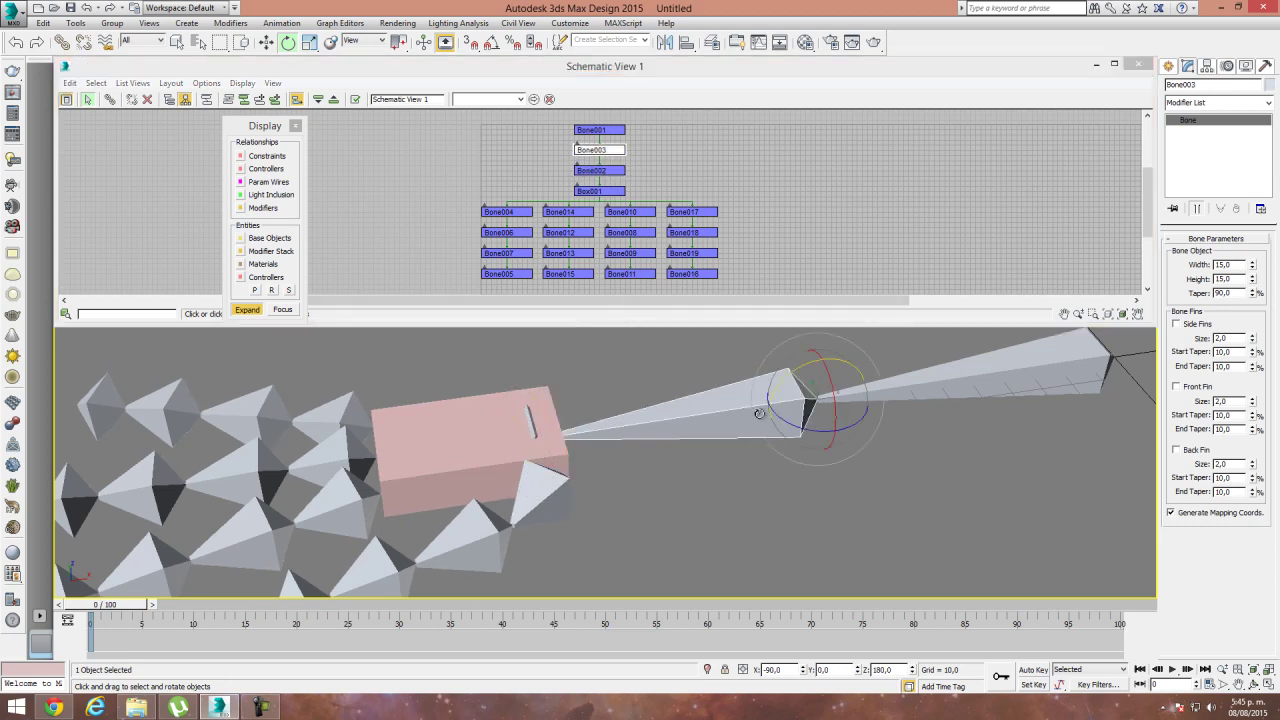
pyautogui.click(941, 376)
pyautogui.moveTo(944, 416); pyautogui.dragTo(892, 458, button='middle')
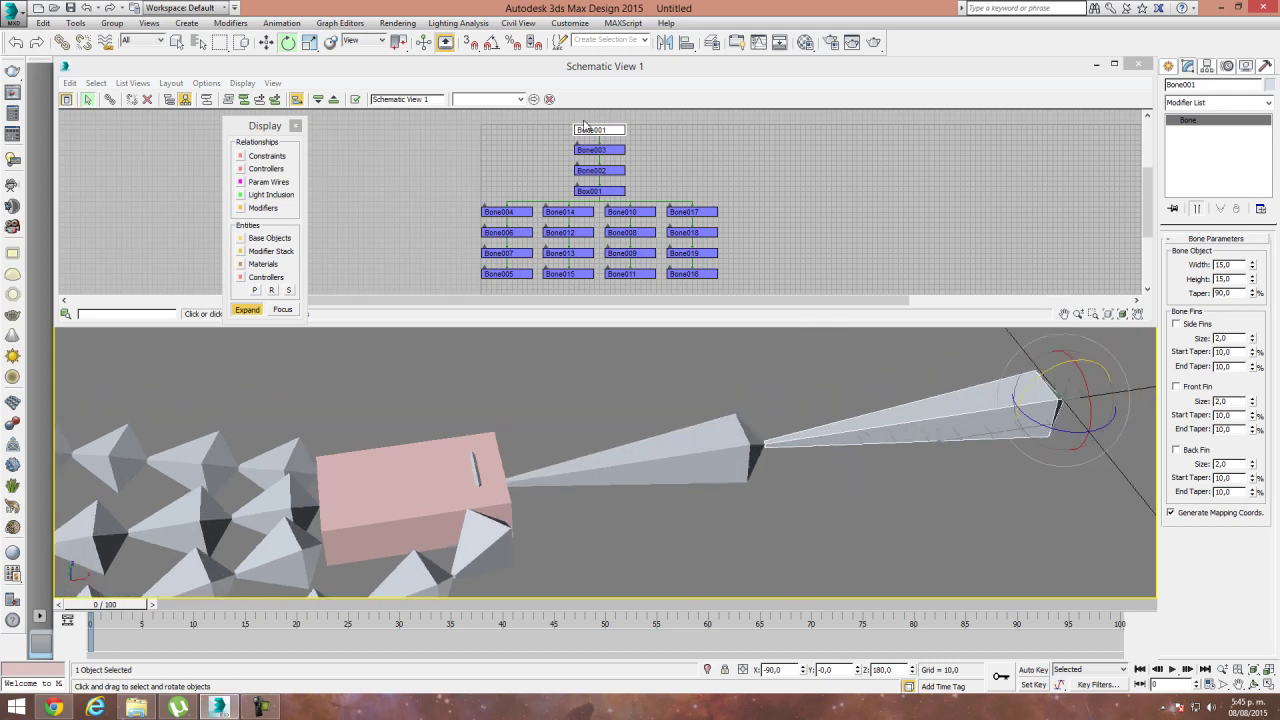
pyautogui.scroll(-2, 820, 211)
pyautogui.click(1138, 64)
# Rename the upper arm bone as Bn_Brazo_R.
pyautogui.keyDown('alt'); pyautogui.moveTo(806, 344); pyautogui.dragTo(682, 390, button='middle'); pyautogui.keyUp('alt')
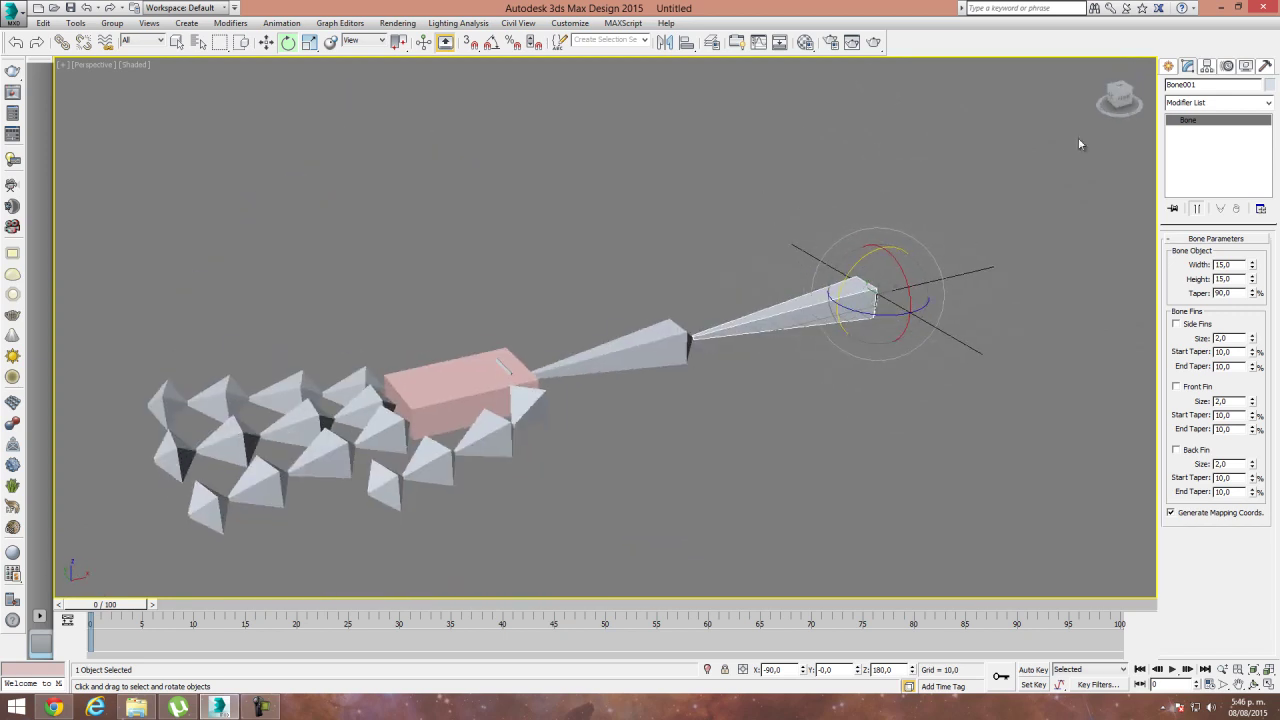
pyautogui.click(1208, 85)
pyautogui.write('Bn_Brazo_R')
pyautogui.press('Return')
# Rename the forearm bone as Bn_anteBrazo_R, reusing the copied upper arm name.
pyautogui.hotkey('ctrl', 'c')
pyautogui.click(855, 308)
pyautogui.hotkey('ctrl', 'v')
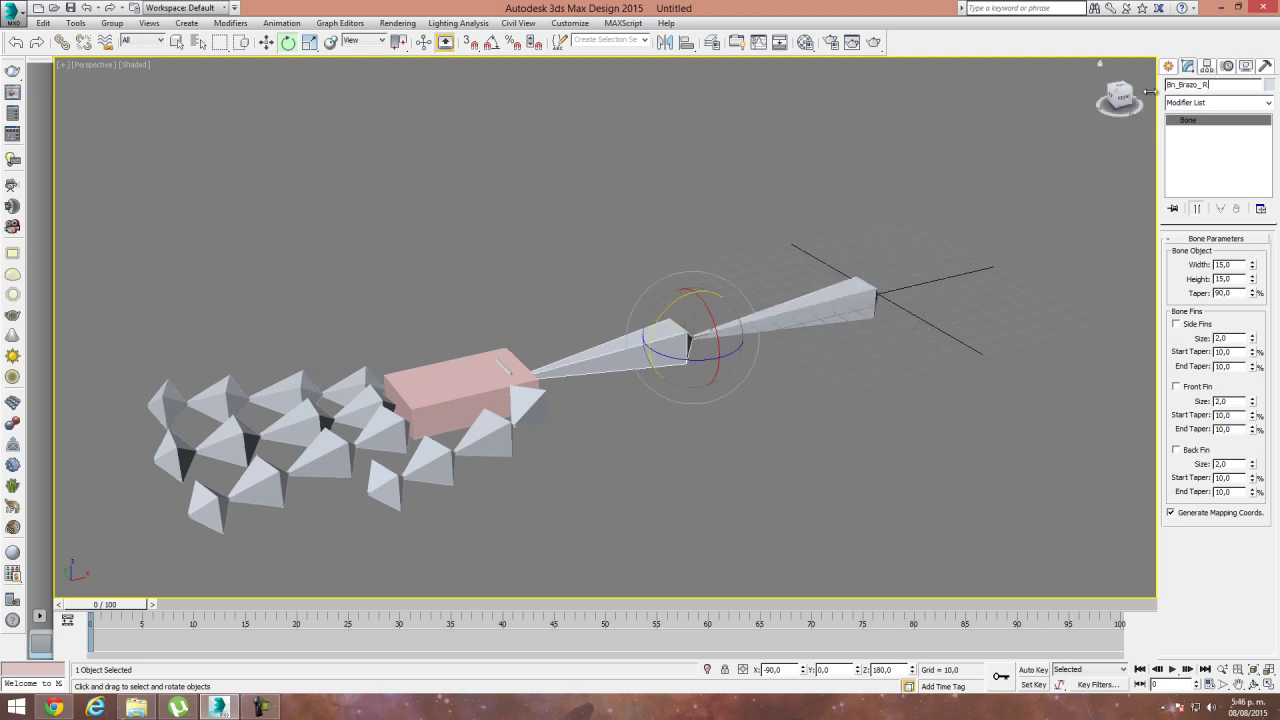
pyautogui.click(1178, 85)
pyautogui.write('ante')
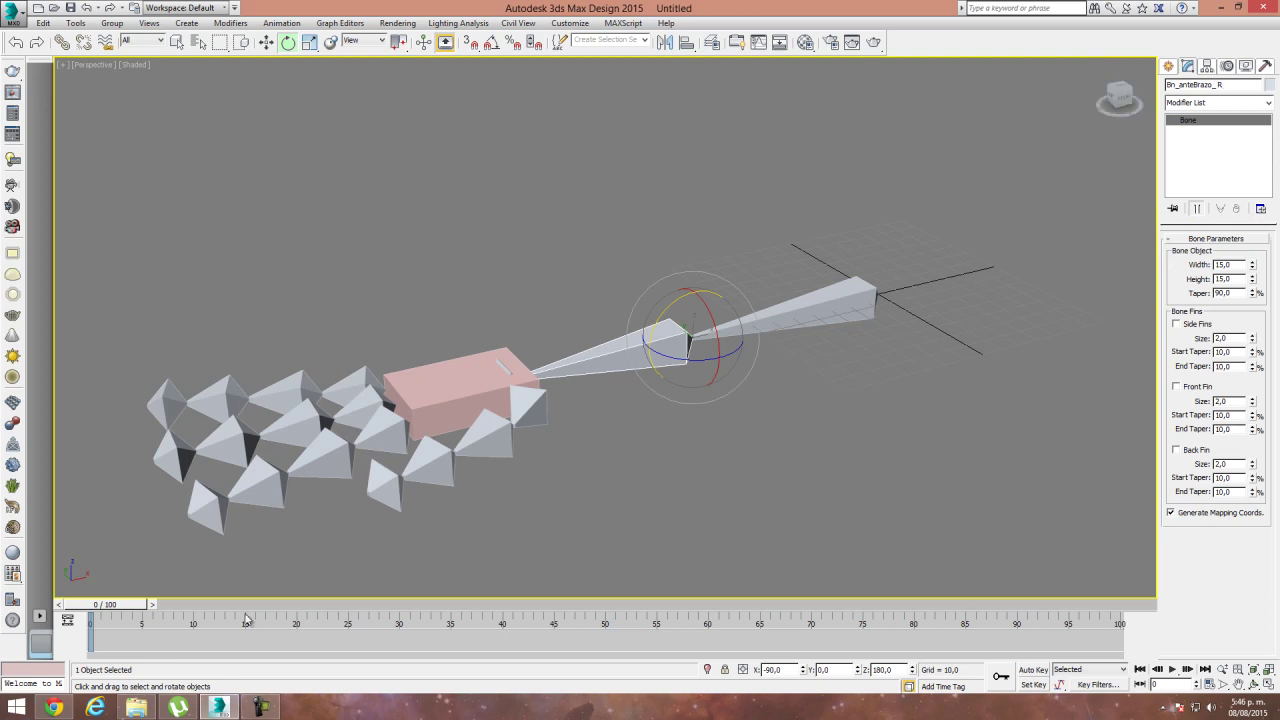
pyautogui.click(262, 707)
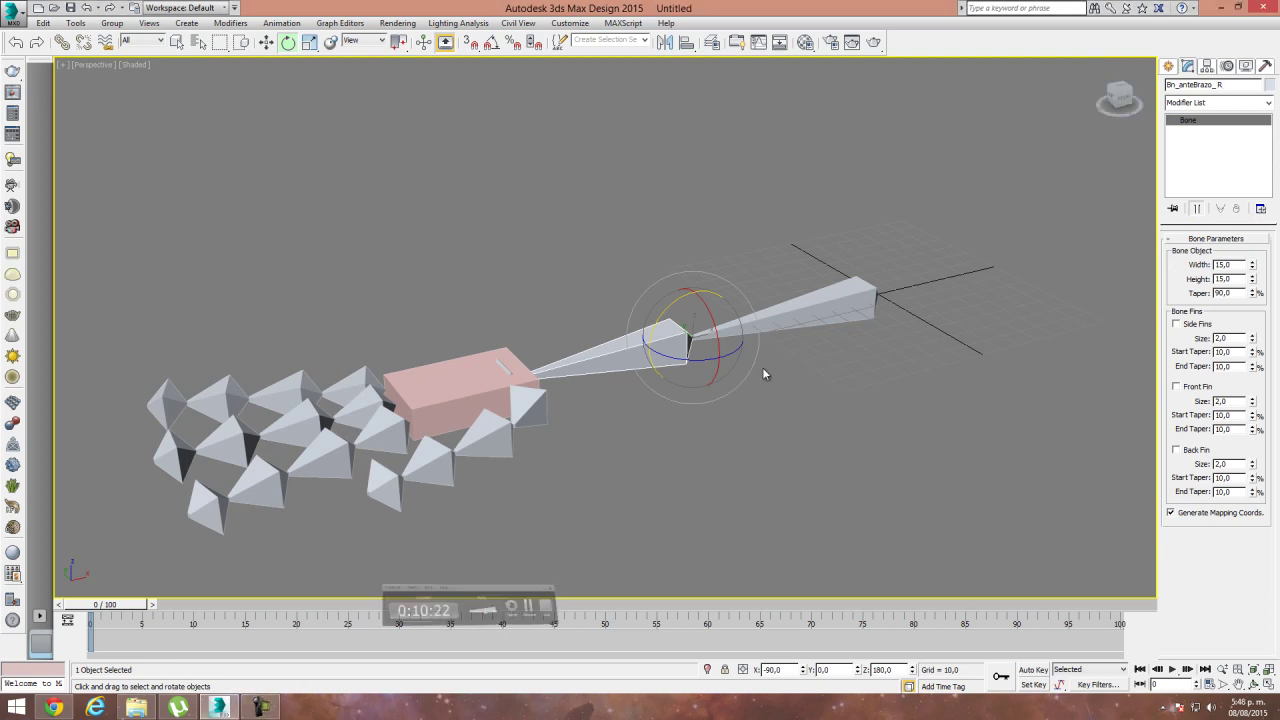
# Rename the palm box as Bn_palma_R.
pyautogui.keyDown('alt'); pyautogui.moveTo(740, 400); pyautogui.dragTo(805, 370, button='middle'); pyautogui.keyUp('alt')
pyautogui.click(531, 345)
pyautogui.click(1212, 85)
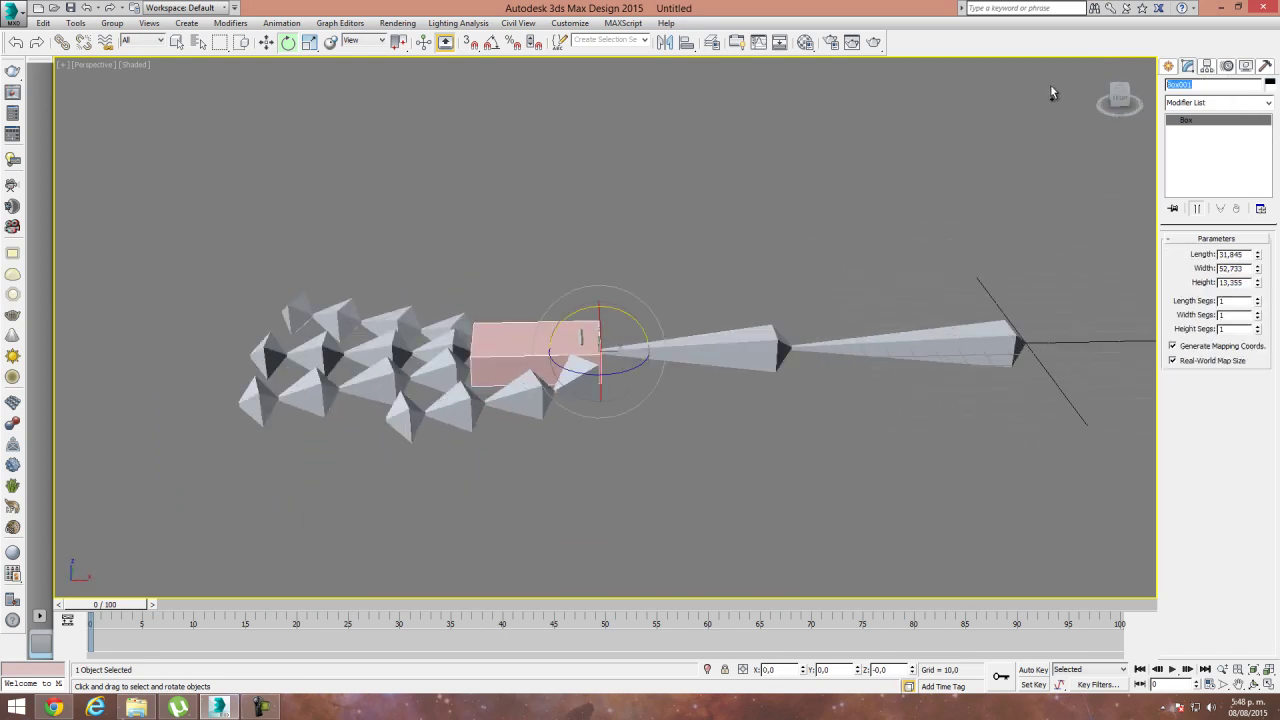
pyautogui.hotkey('ctrl', 'v')
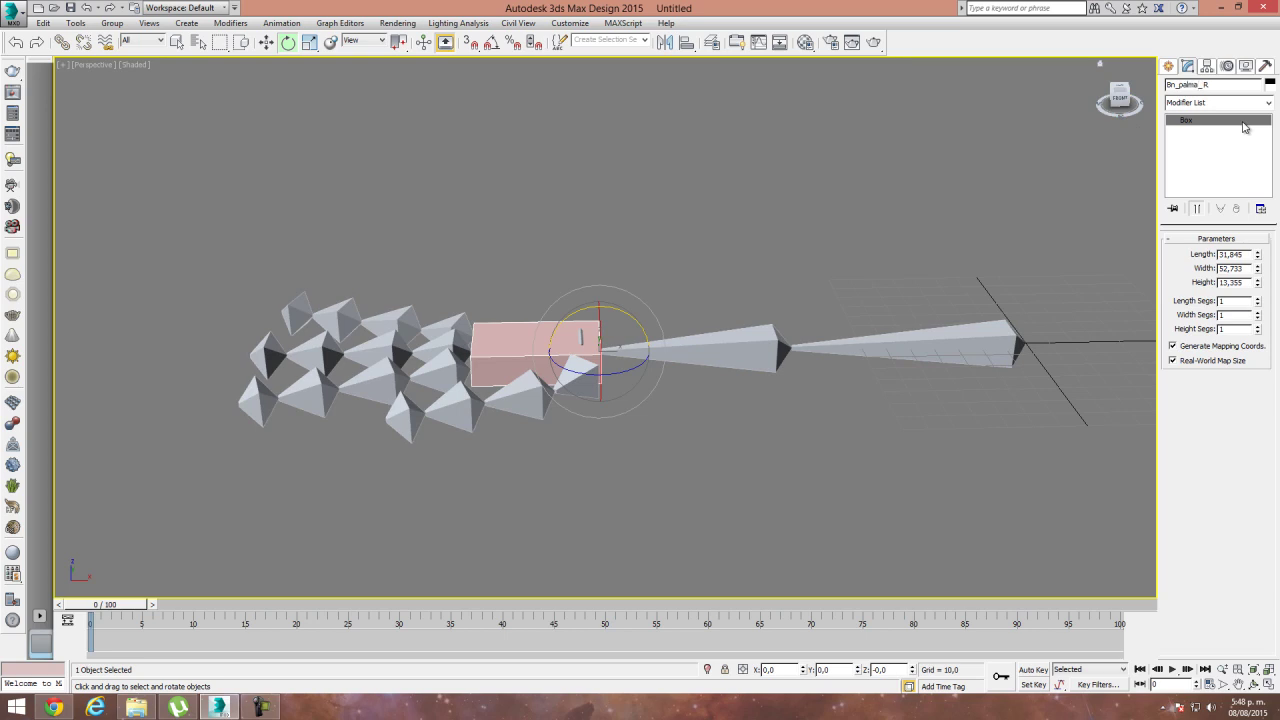
# Rename the root bone of the finger farthest from the thumb as Bn_Finger_01_R.
pyautogui.click(459, 318)
pyautogui.keyDown('alt'); pyautogui.moveTo(502, 365); pyautogui.dragTo(555, 387, button='middle'); pyautogui.keyUp('alt')
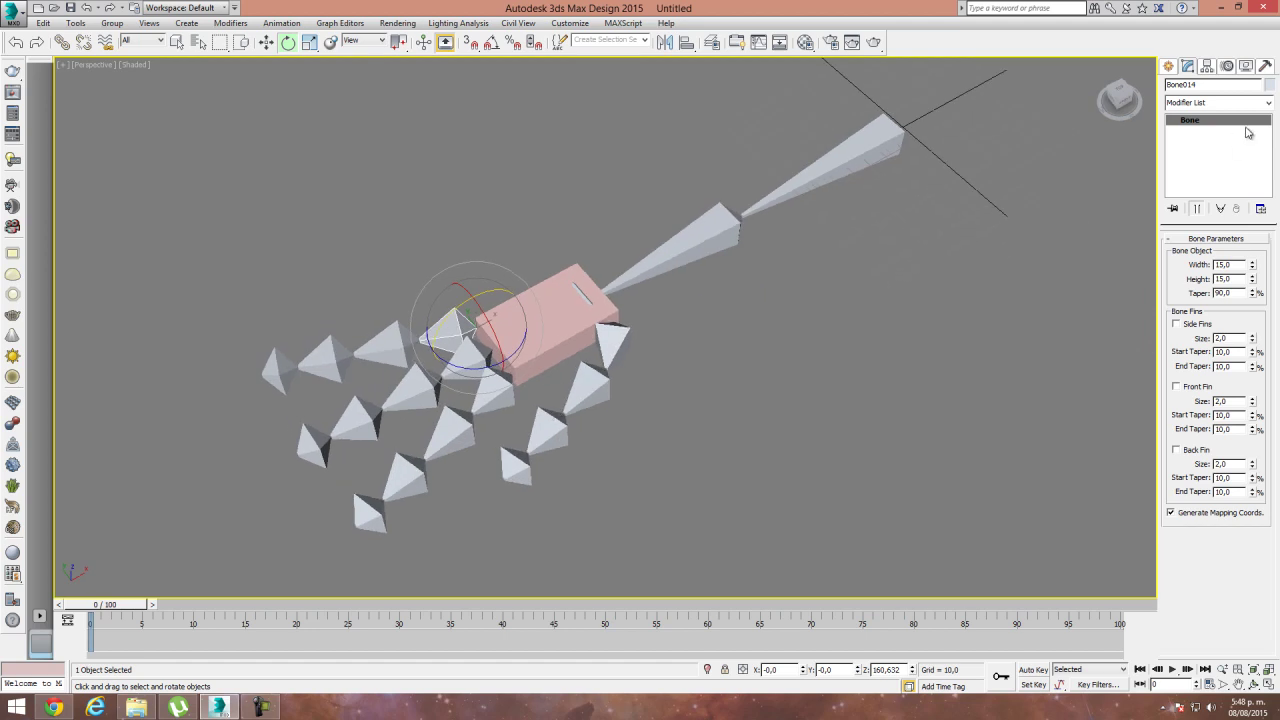
pyautogui.click(1204, 85)
pyautogui.write('Bn_Brazo_R')
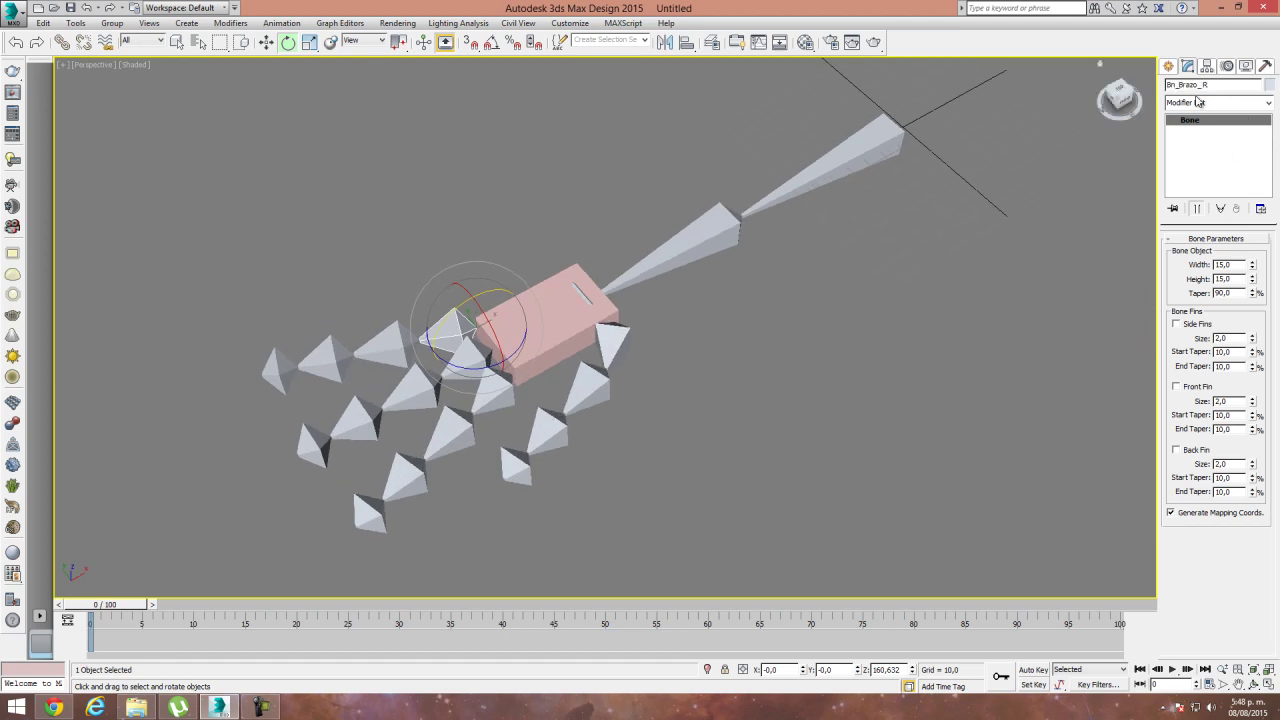
pyautogui.moveTo(1179, 85); pyautogui.dragTo(1198, 87)
pyautogui.doubleClick(1233, 87)
# Rename the second bone of the same finger with the copied finger name, changing the last digit of its number.
pyautogui.hotkey('ctrl', 'c')
pyautogui.click(390, 344)
pyautogui.doubleClick(1222, 85)
pyautogui.hotkey('ctrl', 'v')
pyautogui.moveTo(1212, 86); pyautogui.dragTo(1206, 86)
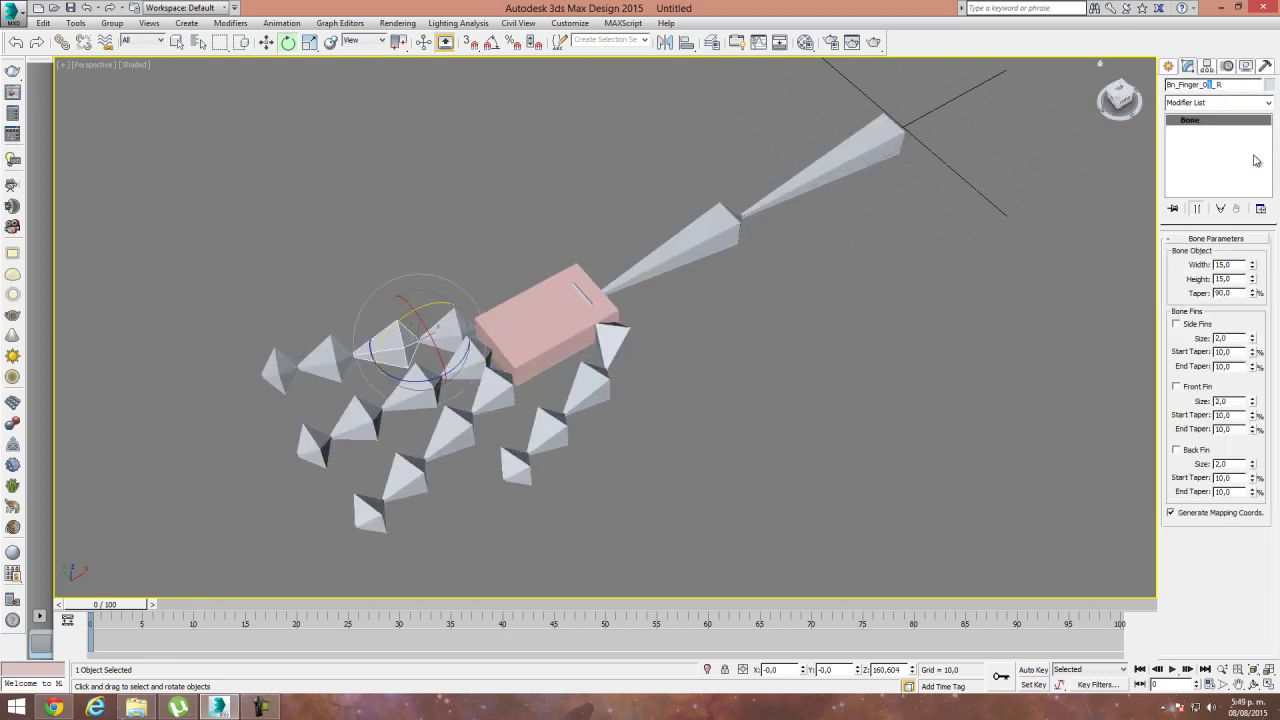
# Select the third bone of the same finger and replace its name with the copied finger name.
pyautogui.press('pagedown')
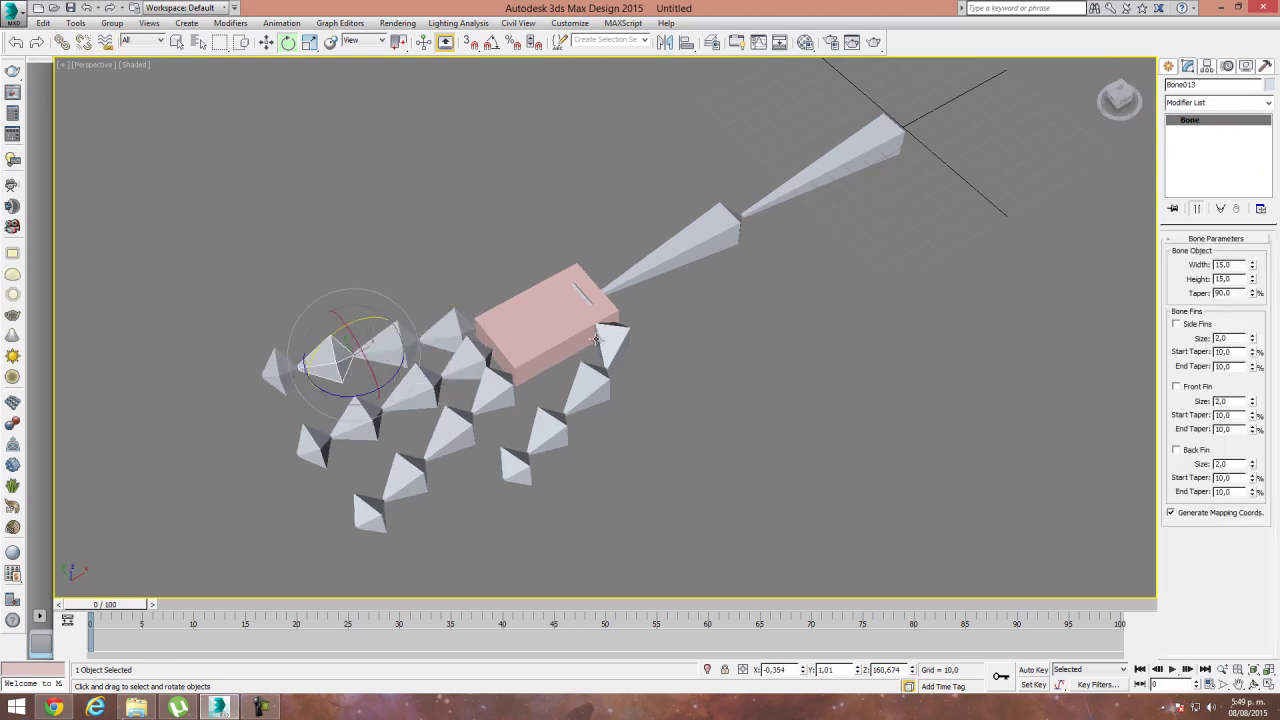
pyautogui.doubleClick(1189, 88)
pyautogui.hotkey('ctrl', 'v')
# Create an HI Solver IK chain from the upper arm bone Bn_Brazo_R to the end bone at the wrist.
pyautogui.click(808, 311)
pyautogui.keyDown('alt'); pyautogui.moveTo(808, 311); pyautogui.dragTo(656, 395, button='middle'); pyautogui.keyUp('alt')
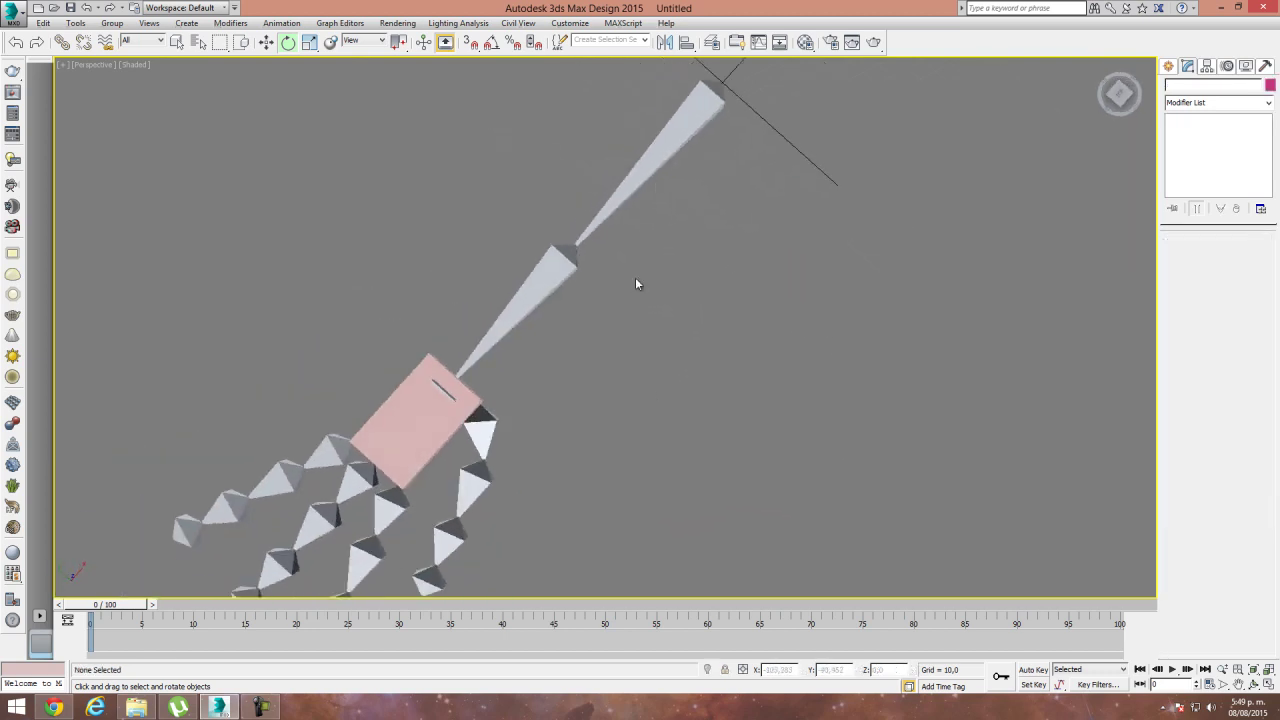
pyautogui.click(694, 102)
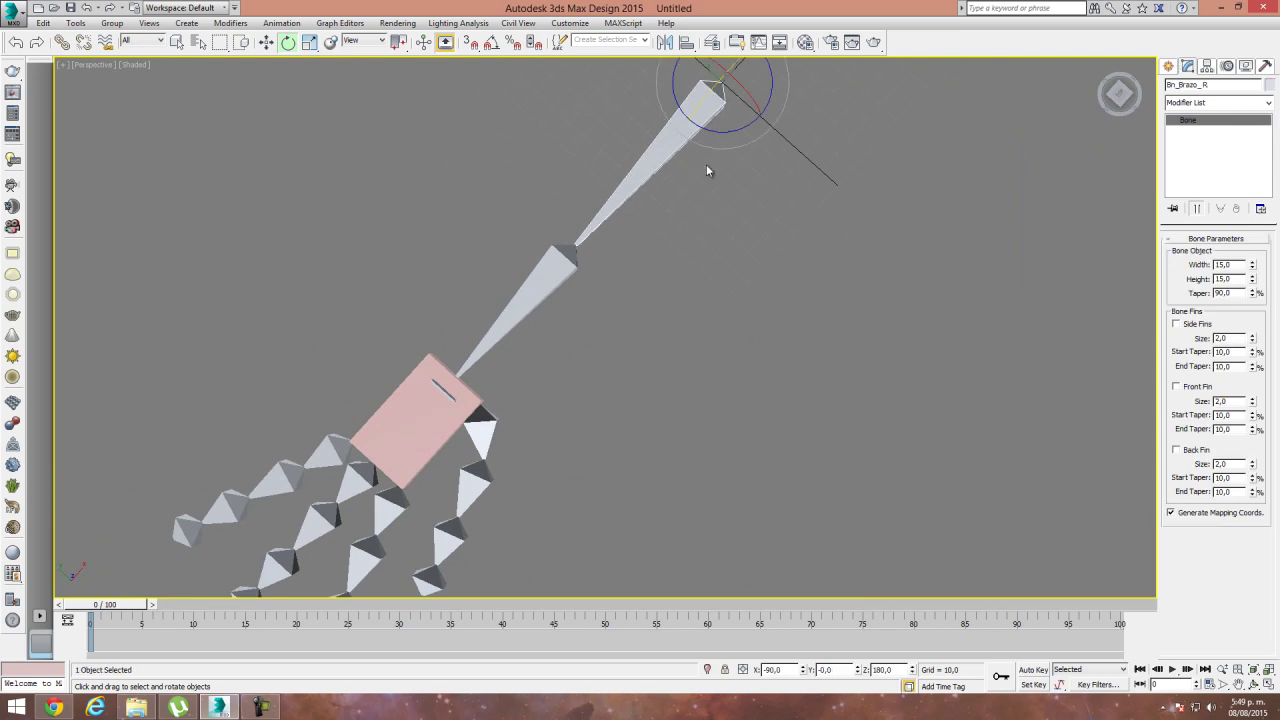
pyautogui.rightClick(684, 134)
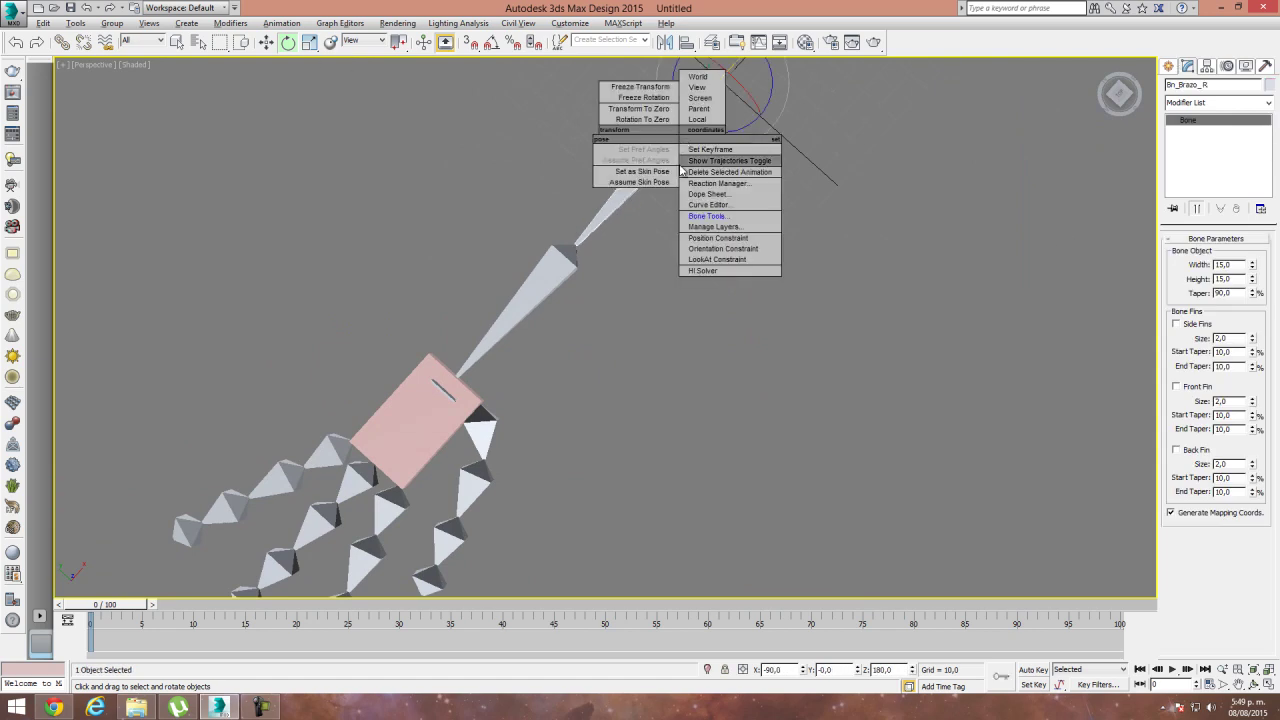
pyautogui.click(712, 271)
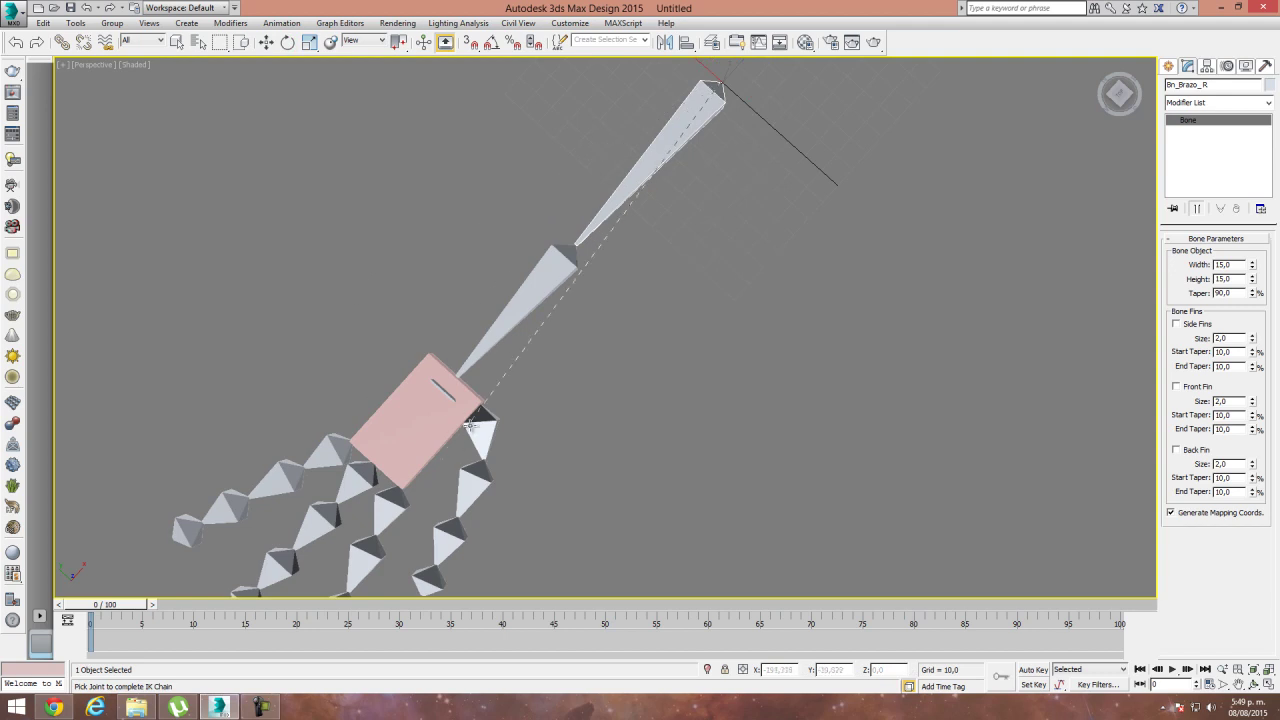
pyautogui.click(444, 392)
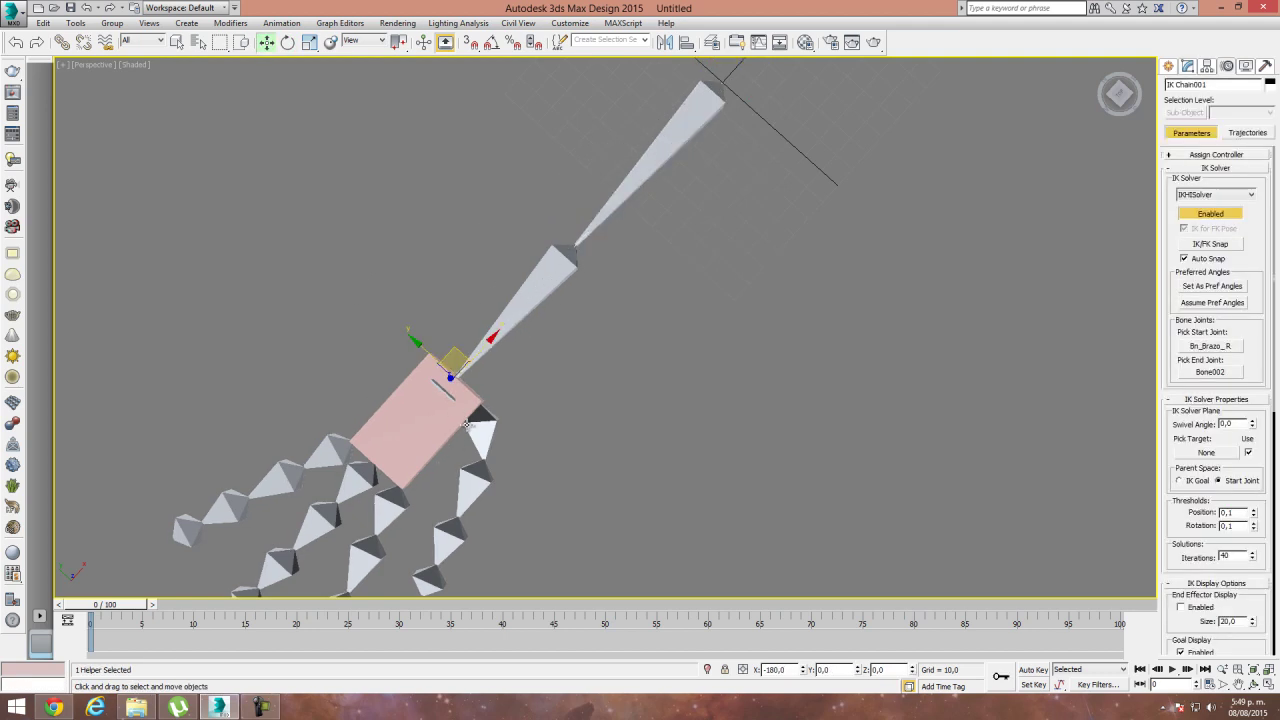
# Enlarge the goal display of the wrist IK chain to a size of 34,06.
pyautogui.moveTo(570, 428)
pyautogui.keyDown('alt'); pyautogui.mouseDown(button='middle')
pyautogui.moveTo(508, 418)
pyautogui.moveTo(512, 400)
pyautogui.moveTo(570, 433)
pyautogui.moveTo(566, 411)
pyautogui.moveTo(434, 317)
pyautogui.moveTo(495, 345)
pyautogui.mouseUp(button='middle'); pyautogui.keyUp('alt')
pyautogui.scroll(5, 480, 410)
pyautogui.press('F3')
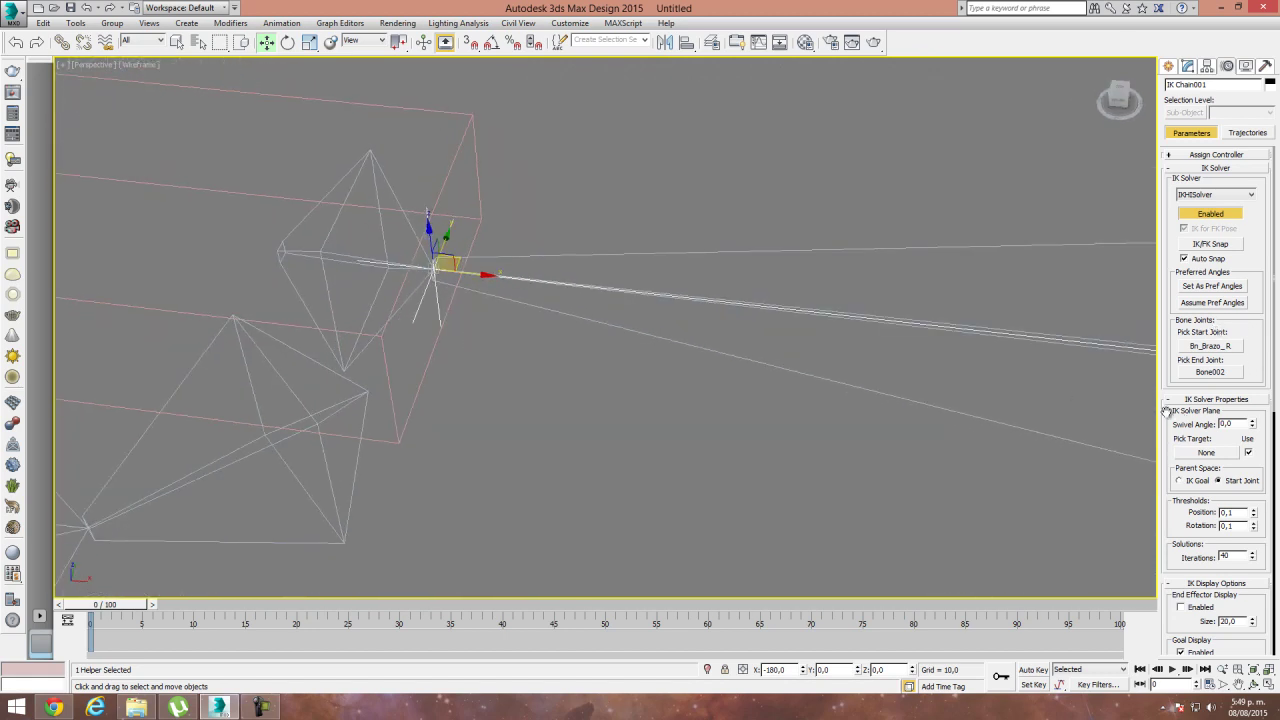
pyautogui.scroll(-5, 1168, 410)
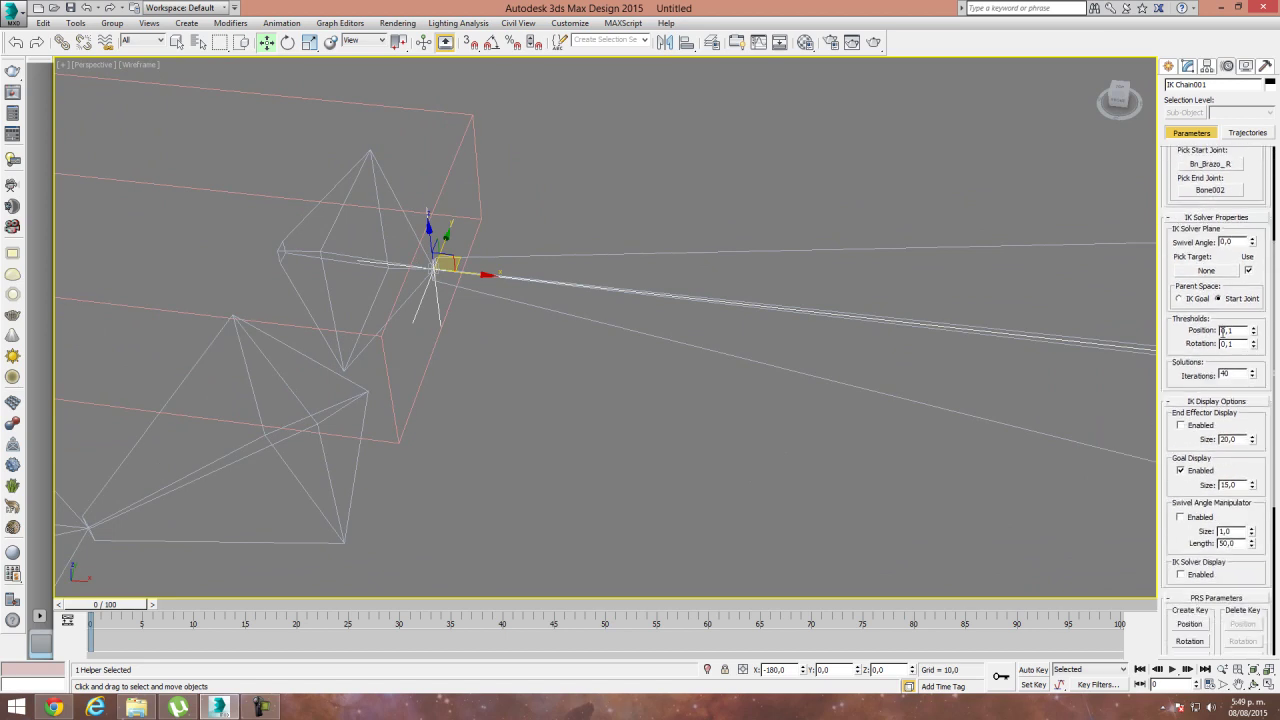
pyautogui.moveTo(1167, 377); pyautogui.dragTo(1183, 194)
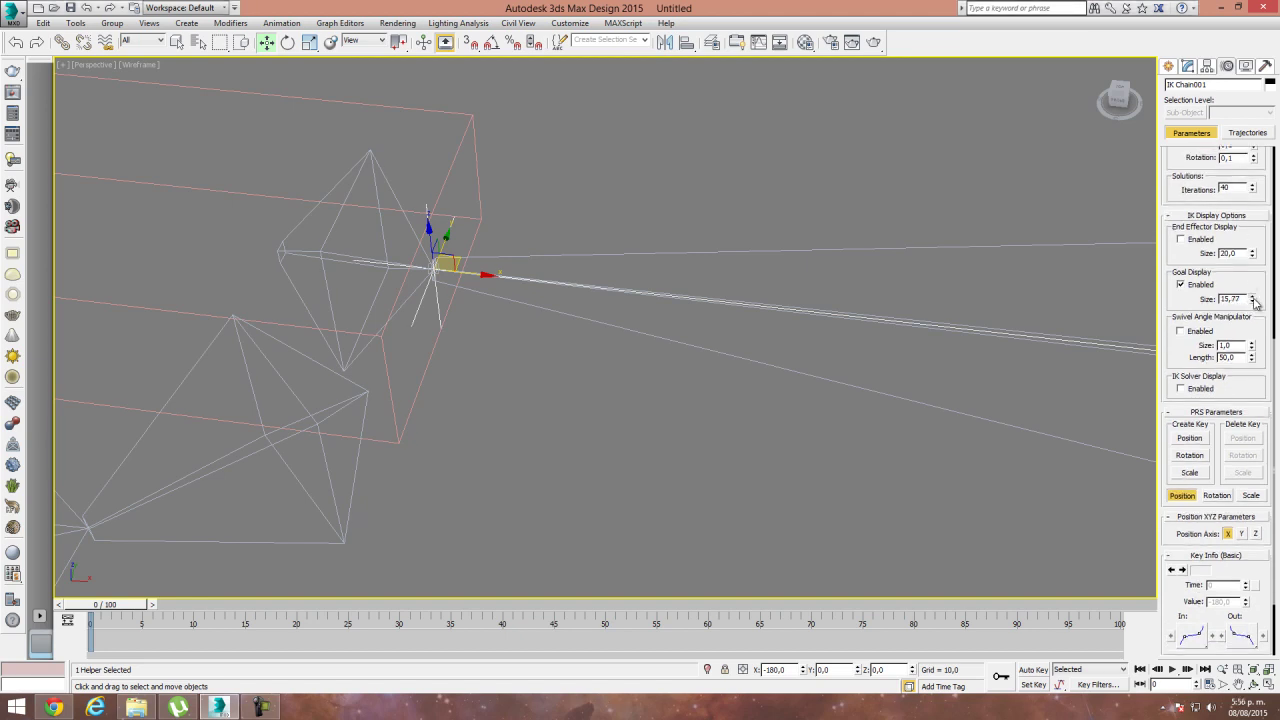
pyautogui.moveTo(1255, 302); pyautogui.dragTo(1263, 505)
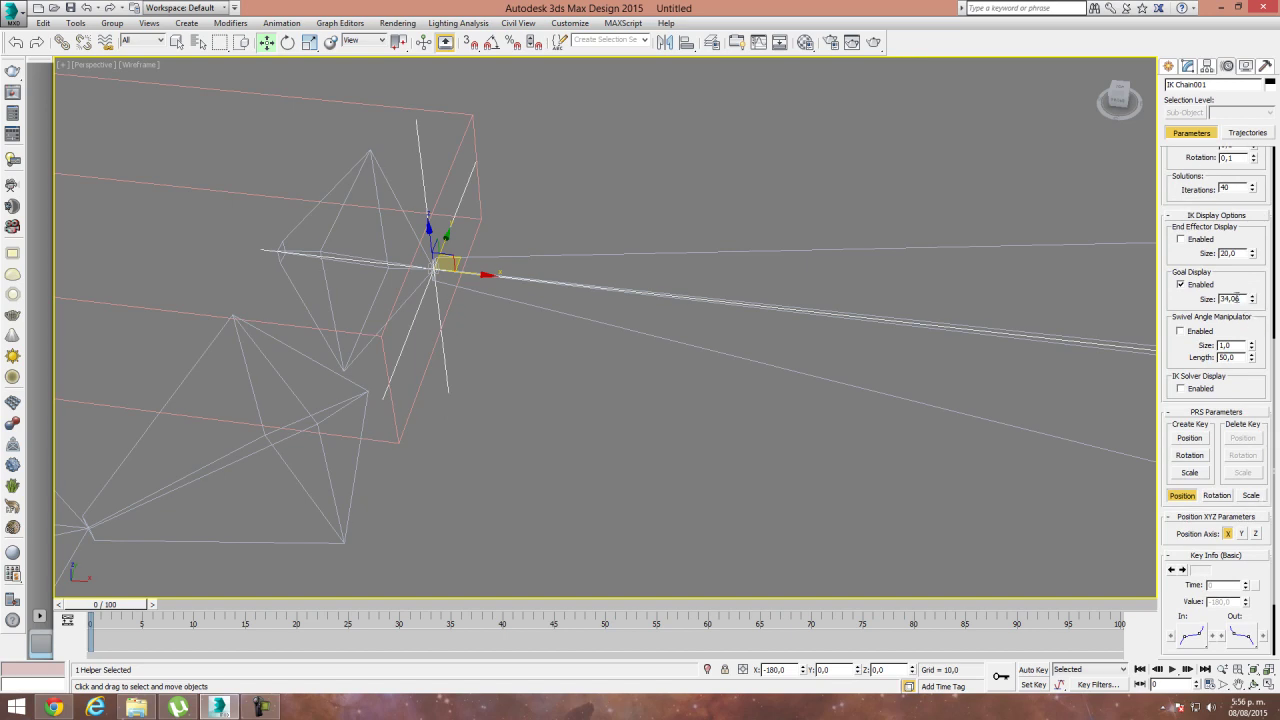
pyautogui.moveTo(1200, 300); pyautogui.dragTo(1186, 257)
pyautogui.scroll(-8, 522, 366)
pyautogui.moveTo(522, 366)
pyautogui.keyDown('alt'); pyautogui.mouseDown(button='middle')
pyautogui.moveTo(623, 447)
pyautogui.moveTo(527, 368)
pyautogui.mouseUp(button='middle'); pyautogui.keyUp('alt')
pyautogui.scroll(5, 527, 368)
pyautogui.press('F3')
# Try moving the IK goal slightly away from the wrist, and undo the move.
pyautogui.moveTo(754, 400)
pyautogui.keyDown('alt'); pyautogui.mouseDown(button='middle')
pyautogui.moveTo(591, 349)
pyautogui.moveTo(674, 409)
pyautogui.moveTo(714, 420)
pyautogui.mouseUp(button='middle'); pyautogui.keyUp('alt')
pyautogui.scroll(-3, 517, 366)
pyautogui.moveTo(466, 334)
pyautogui.mouseDown()
pyautogui.moveTo(634, 305)
pyautogui.moveTo(450, 337)
pyautogui.moveTo(813, 309)
pyautogui.moveTo(444, 342)
pyautogui.mouseUp()
pyautogui.hotkey('ctrl', 'z')
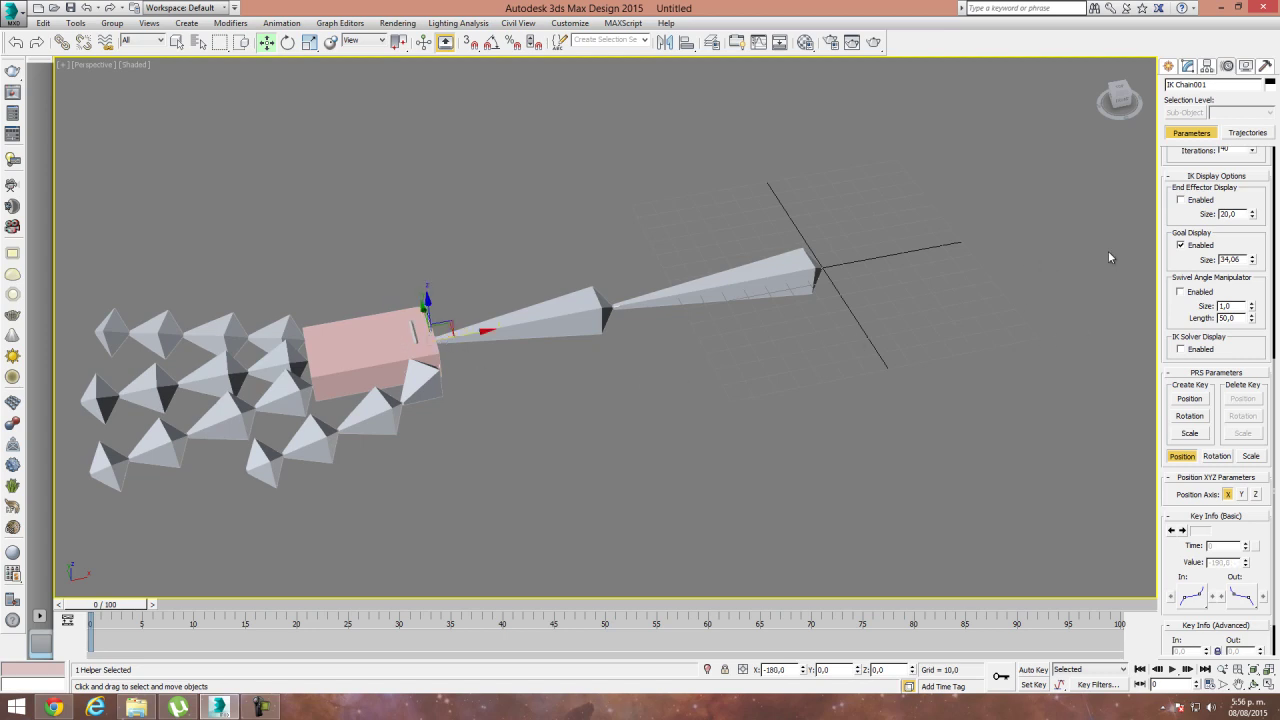
# Select the forearm bone and examine its IK sliding and rotational joint settings.
pyautogui.scroll(8, 1210, 200)
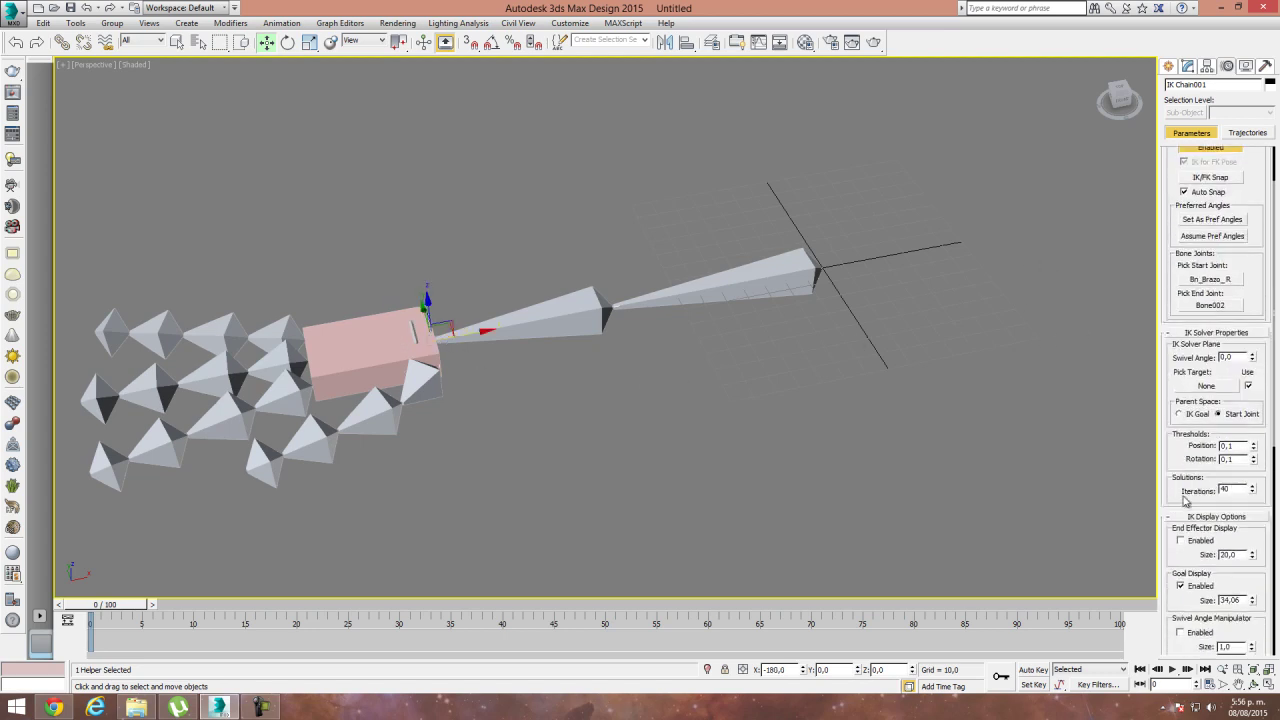
pyautogui.keyDown('alt'); pyautogui.moveTo(763, 288); pyautogui.dragTo(769, 282, button='middle'); pyautogui.keyUp('alt')
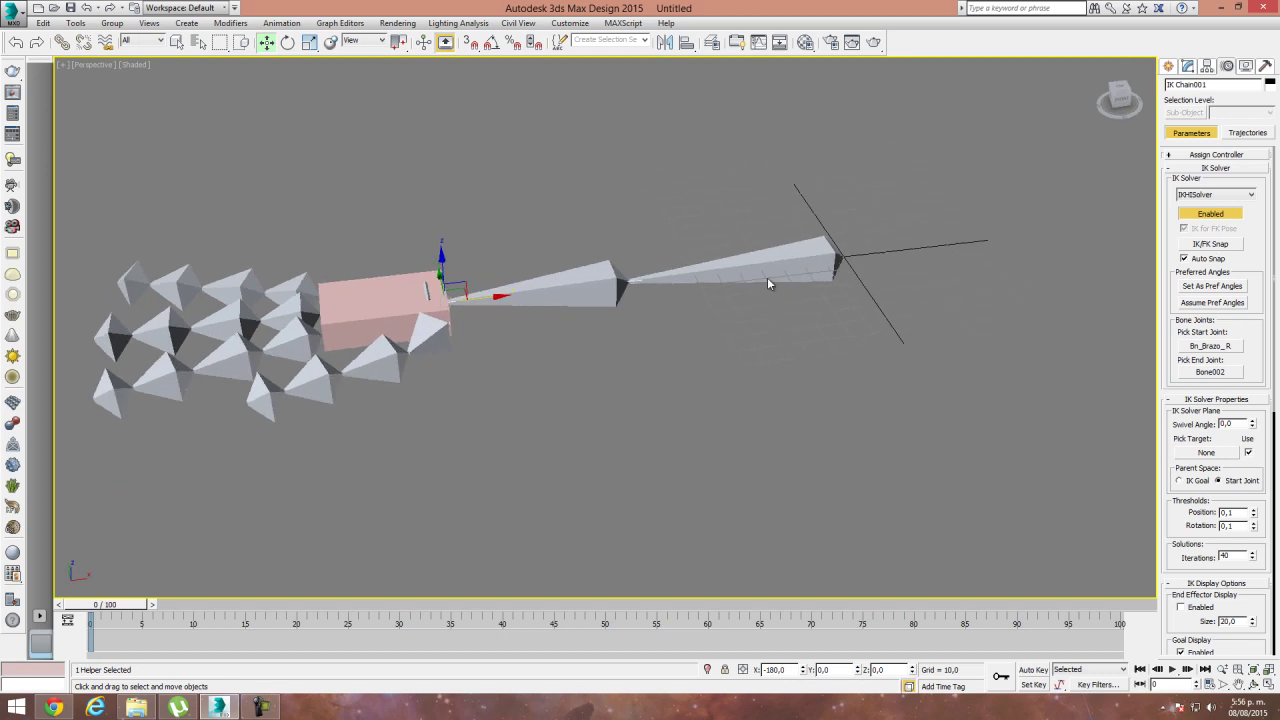
pyautogui.click(1207, 65)
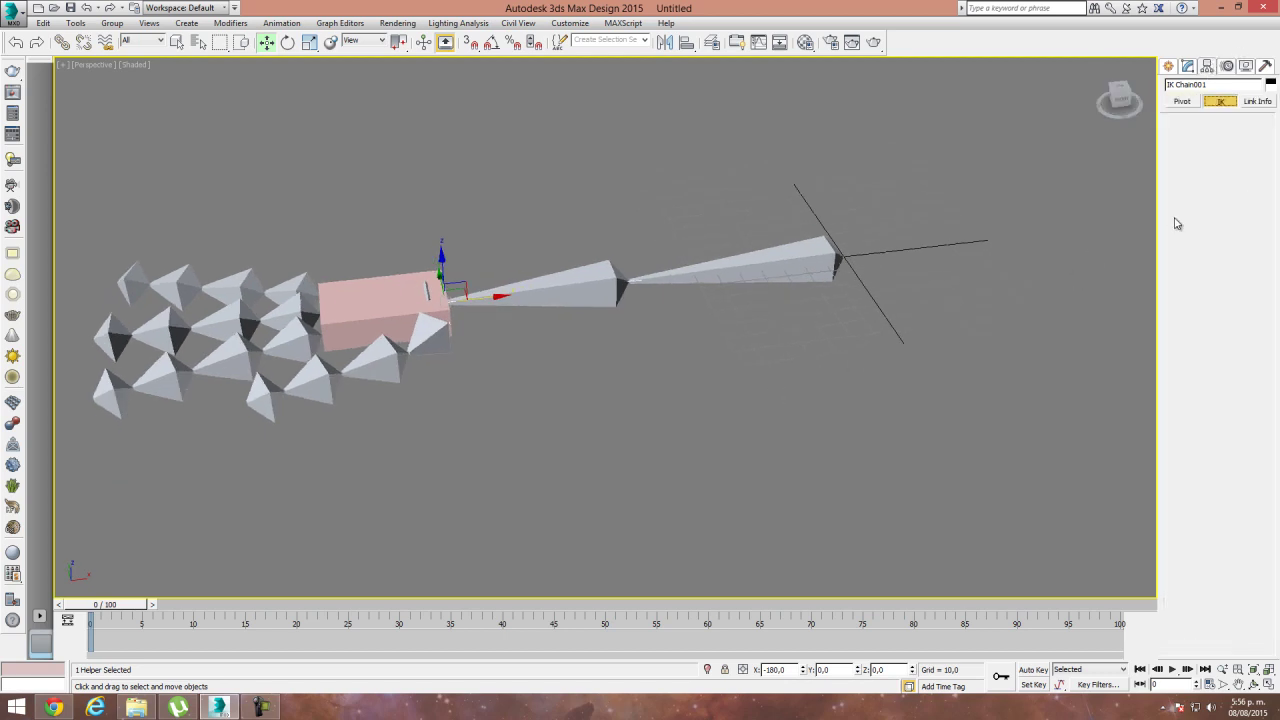
pyautogui.click(600, 292)
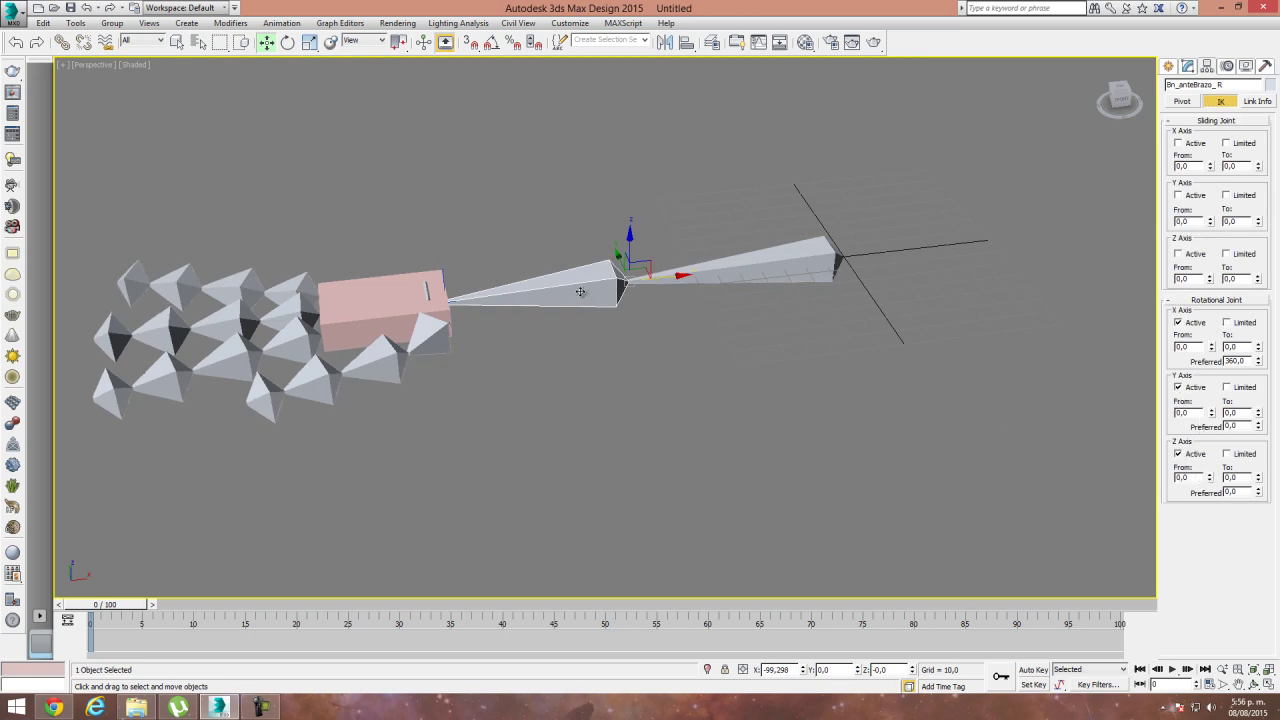
# Select the IK chain at the wrist, try moving its goal toward the shoulder, and undo the move.
pyautogui.click(441, 272)
pyautogui.keyDown('alt'); pyautogui.moveTo(485, 328); pyautogui.dragTo(478, 289, button='middle'); pyautogui.keyUp('alt')
pyautogui.moveTo(468, 280); pyautogui.dragTo(533, 258)
pyautogui.hotkey('ctrl', 'z')
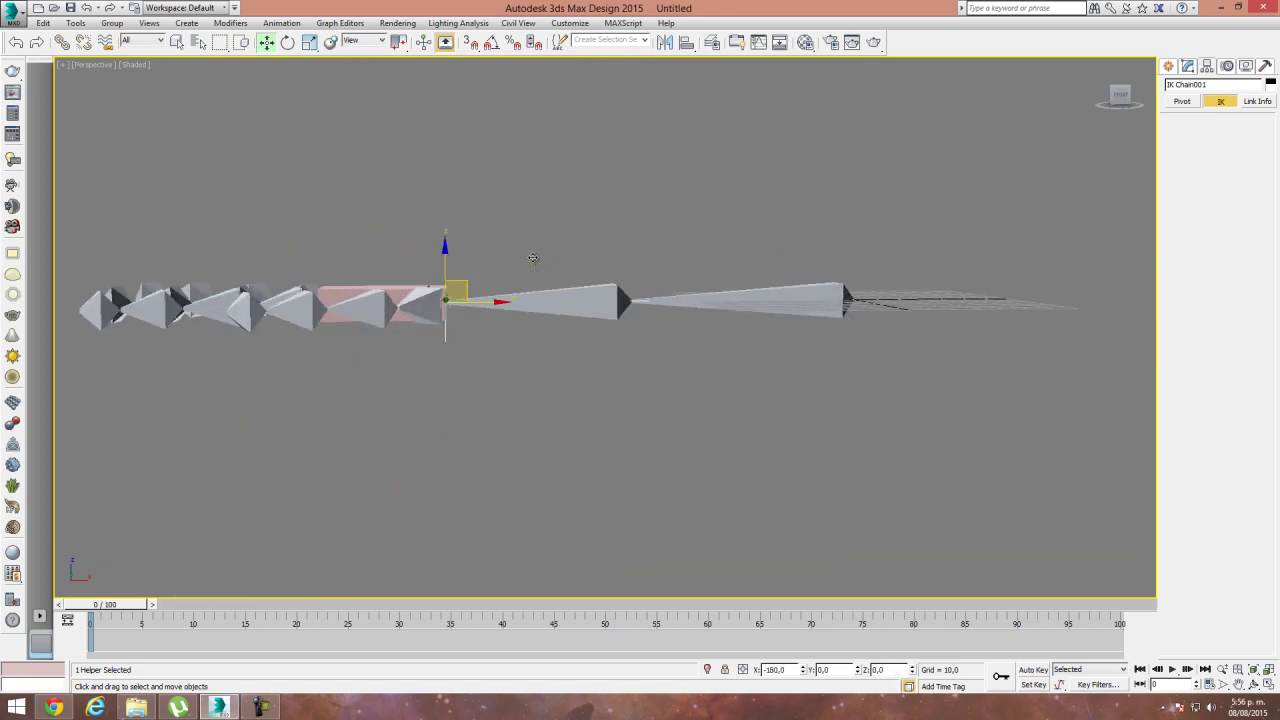
pyautogui.moveTo(514, 382); pyautogui.dragTo(461, 376, button='middle')
# With automatic keying on, move the IK goal toward the shoulder to X about -48 at frame 50, and stop keying.
pyautogui.press('n')
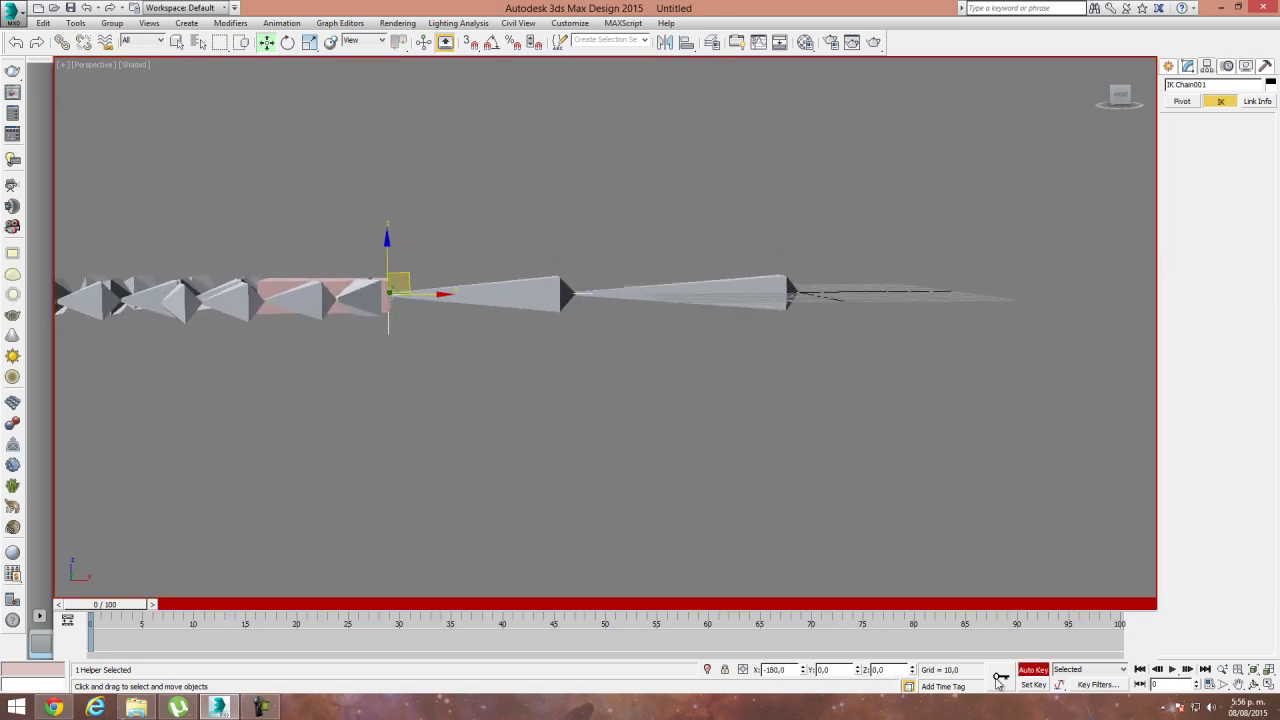
pyautogui.moveTo(100, 620); pyautogui.dragTo(604, 640)
pyautogui.moveTo(116, 610); pyautogui.dragTo(616, 606)
pyautogui.moveTo(450, 297); pyautogui.dragTo(753, 289)
pyautogui.keyDown('alt'); pyautogui.moveTo(646, 480); pyautogui.dragTo(587, 454, button='middle'); pyautogui.keyUp('alt')
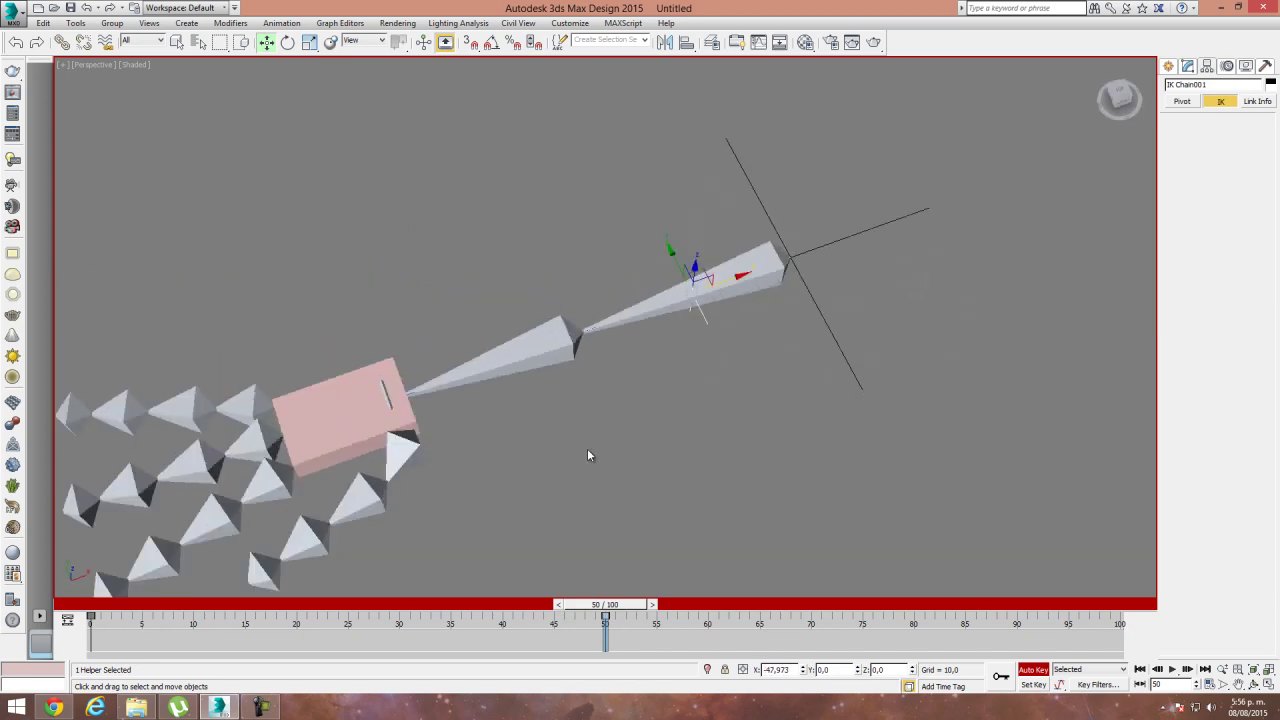
pyautogui.click(1040, 670)
# Set the forearm bone's Y-axis rotational joint preferred angle to -108 and keep that axis active.
pyautogui.click(564, 357)
pyautogui.keyDown('alt'); pyautogui.moveTo(572, 362); pyautogui.dragTo(663, 399, button='middle'); pyautogui.keyUp('alt')
pyautogui.click(1178, 387)
pyautogui.moveTo(1258, 427); pyautogui.dragTo(1269, 497)
pyautogui.moveTo(629, 606)
pyautogui.mouseDown()
pyautogui.moveTo(130, 600)
pyautogui.moveTo(683, 580)
pyautogui.moveTo(612, 580)
pyautogui.moveTo(626, 584)
pyautogui.mouseUp()
pyautogui.press('w')
pyautogui.click(1179, 388)
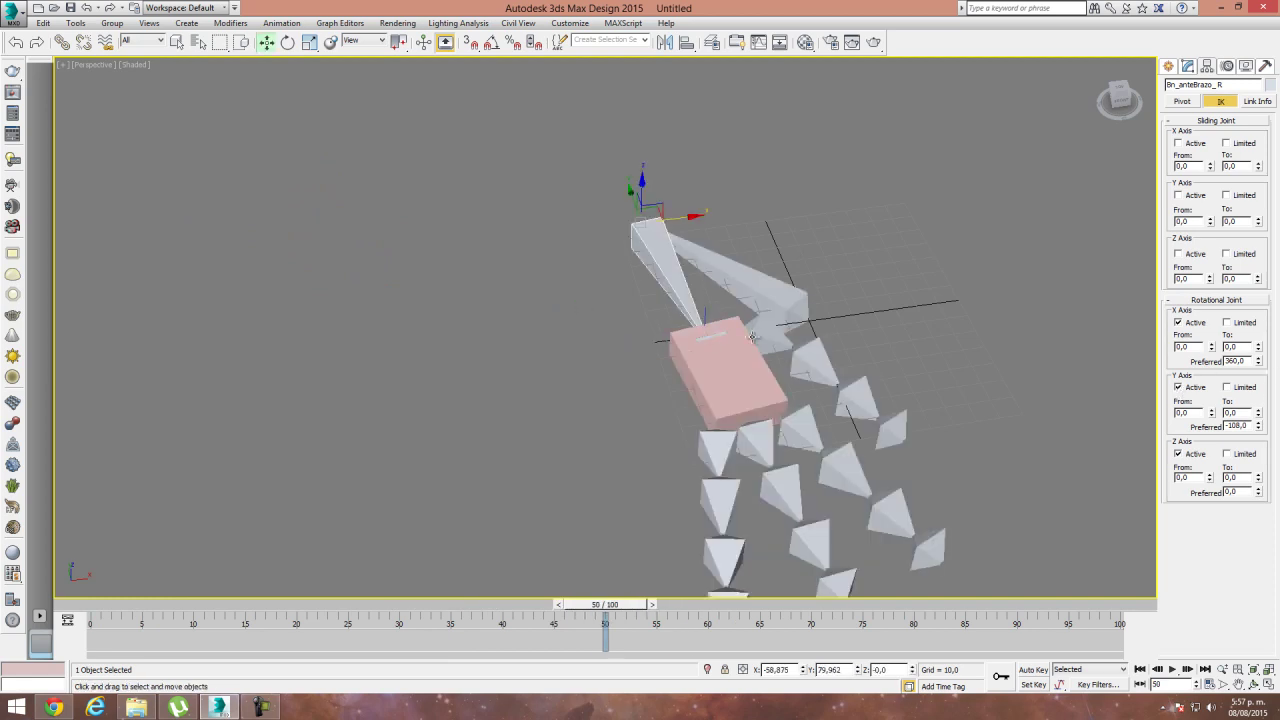
# Scrub the timeline back from frame 50 to review how the arm bends.
pyautogui.moveTo(716, 386); pyautogui.dragTo(652, 426, button='middle')
pyautogui.scroll(-2, 639, 428)
pyautogui.moveTo(620, 607); pyautogui.dragTo(512, 607)
pyautogui.press('Home')
pyautogui.press('w')
# Select the IK chain at the wrist, scrub to frame 42 and delete its keyframe at frame 50.
pyautogui.click(434, 406)
pyautogui.keyDown('alt'); pyautogui.moveTo(507, 498); pyautogui.dragTo(545, 505, button='middle'); pyautogui.keyUp('alt')
pyautogui.moveTo(643, 607); pyautogui.dragTo(540, 608)
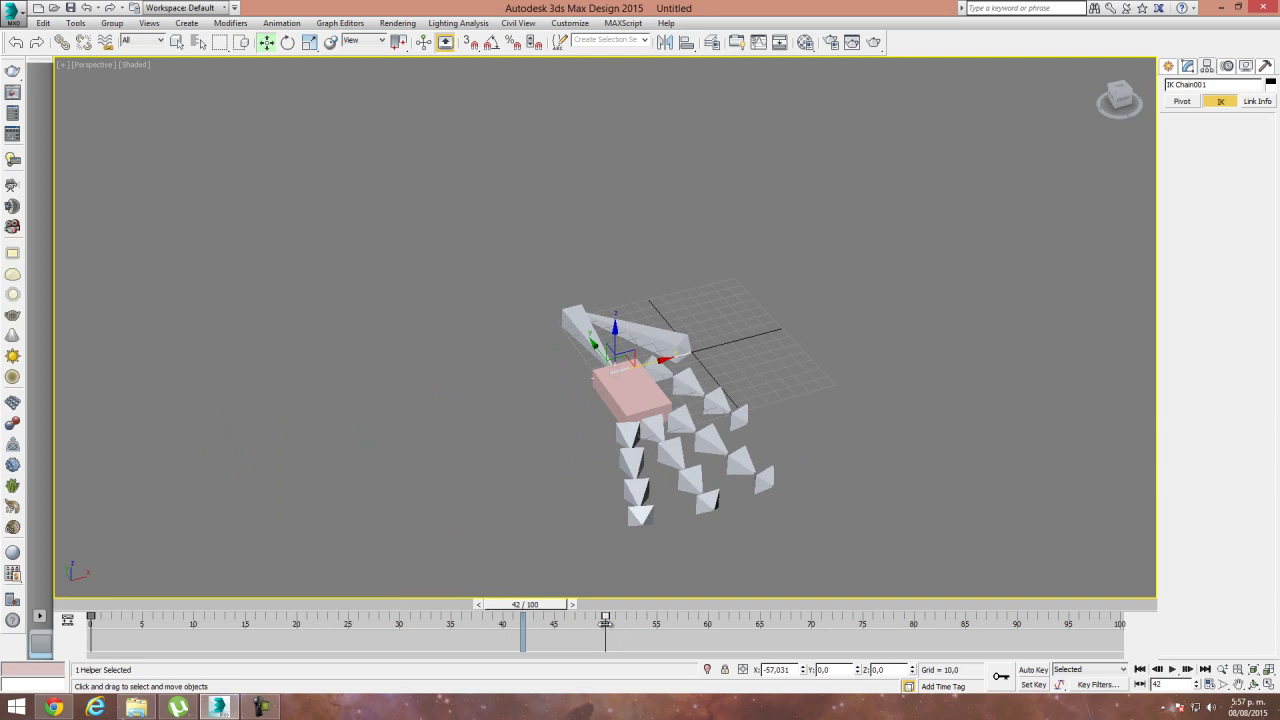
pyautogui.hotkey('ctrl', 'z')
pyautogui.click(614, 356)
pyautogui.press('Delete')
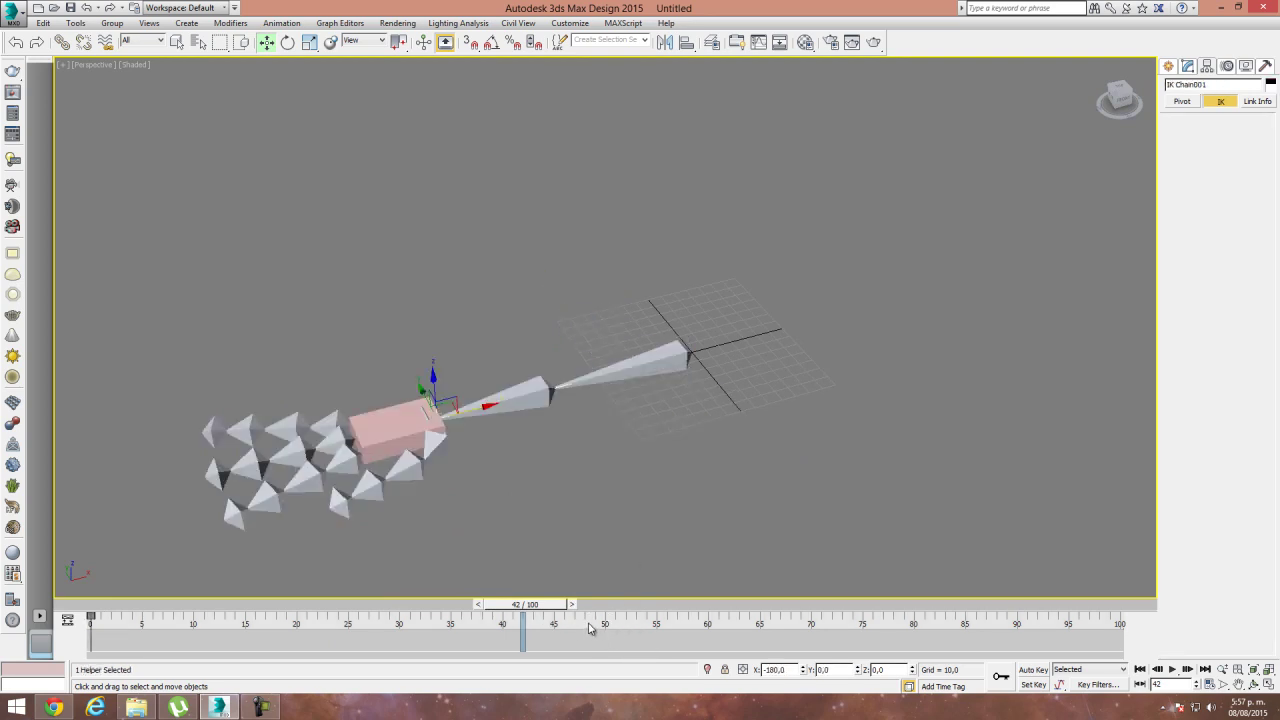
# Move the IK goal toward the shoulder to X about -85, try shifting it vertically, and undo the vertical move.
pyautogui.moveTo(470, 413); pyautogui.dragTo(609, 391)
pyautogui.keyDown('alt'); pyautogui.moveTo(609, 391); pyautogui.dragTo(587, 351, button='middle'); pyautogui.keyUp('alt')
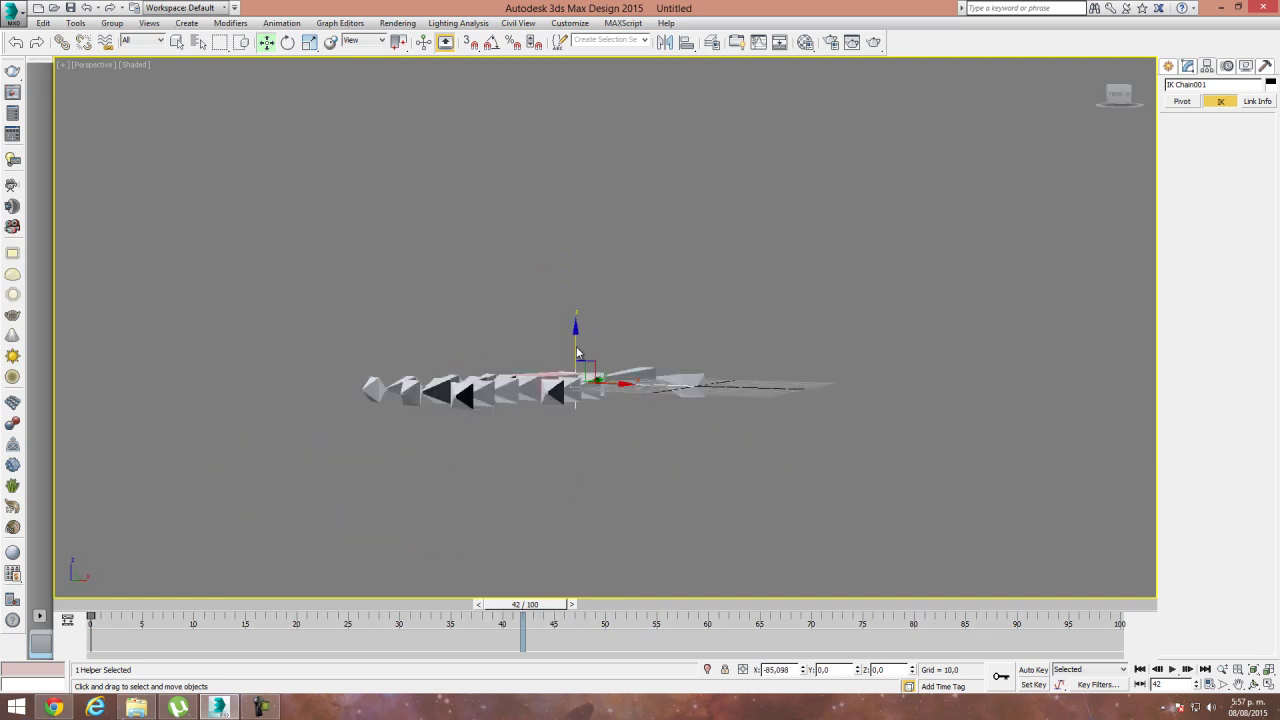
pyautogui.moveTo(573, 345); pyautogui.dragTo(612, 439)
pyautogui.hotkey('ctrl', 'z')
pyautogui.keyDown('alt'); pyautogui.moveTo(614, 437); pyautogui.dragTo(580, 570, button='middle'); pyautogui.keyUp('alt')
# Return to frame 0 and move the IK goal outward to straighten the arm, at about X -180,8 and Y -2,1.
pyautogui.moveTo(541, 605); pyautogui.dragTo(100, 606)
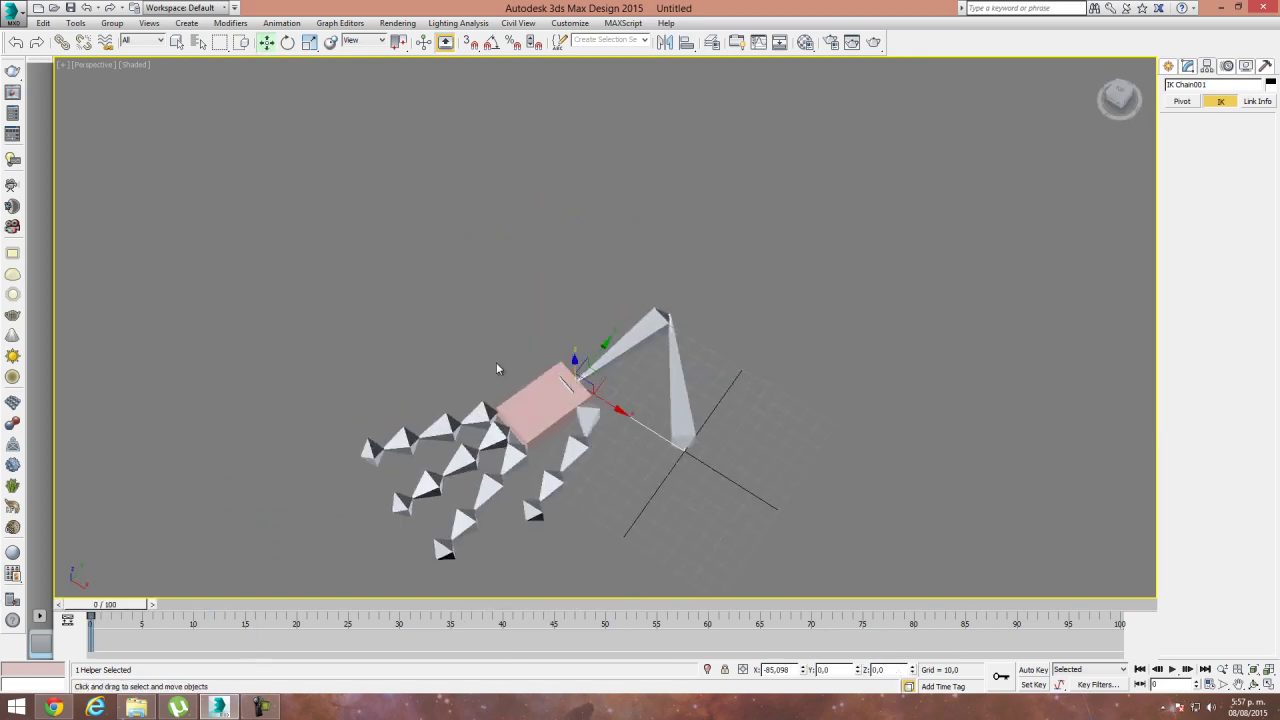
pyautogui.moveTo(590, 382); pyautogui.dragTo(444, 376)
pyautogui.keyDown('alt'); pyautogui.moveTo(528, 528); pyautogui.dragTo(619, 554, button='middle'); pyautogui.keyUp('alt')
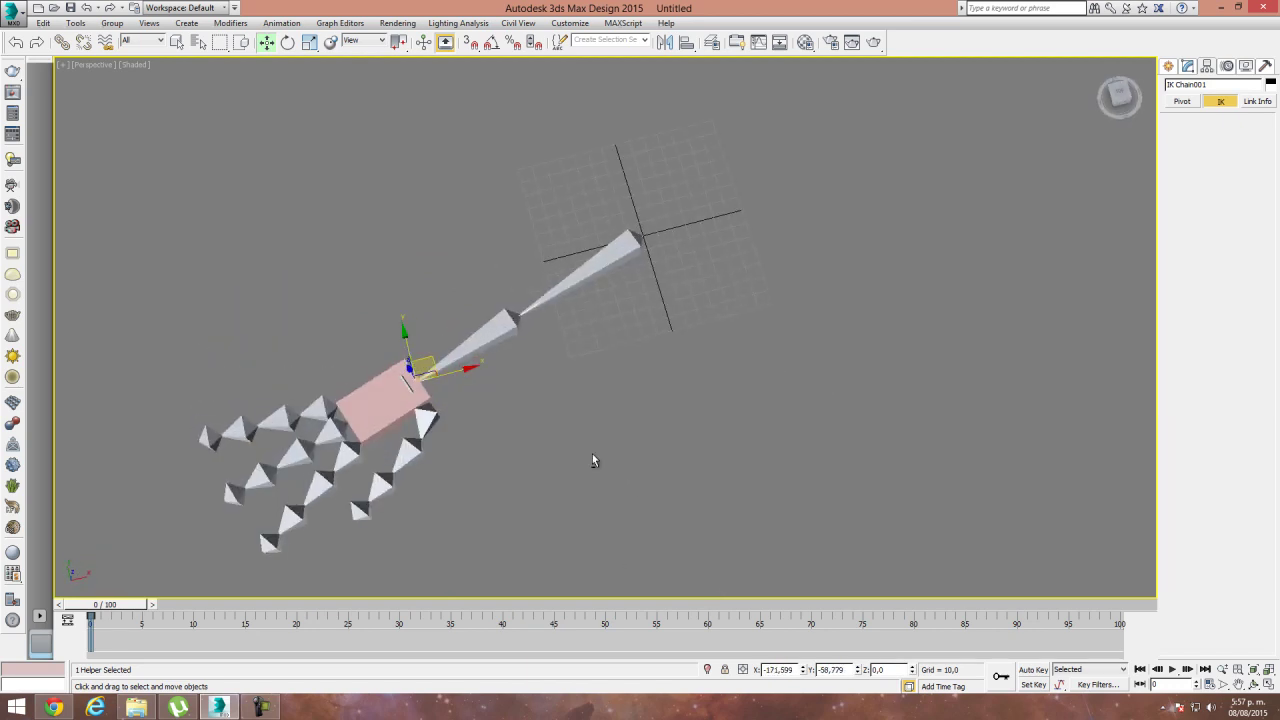
pyautogui.press('t')
pyautogui.moveTo(552, 358); pyautogui.dragTo(550, 279)
pyautogui.moveTo(610, 398); pyautogui.dragTo(522, 512, button='middle')
pyautogui.scroll(-2, 588, 390)
pyautogui.press('p')
pyautogui.keyDown('alt'); pyautogui.moveTo(628, 419); pyautogui.dragTo(606, 449, button='middle'); pyautogui.keyUp('alt')
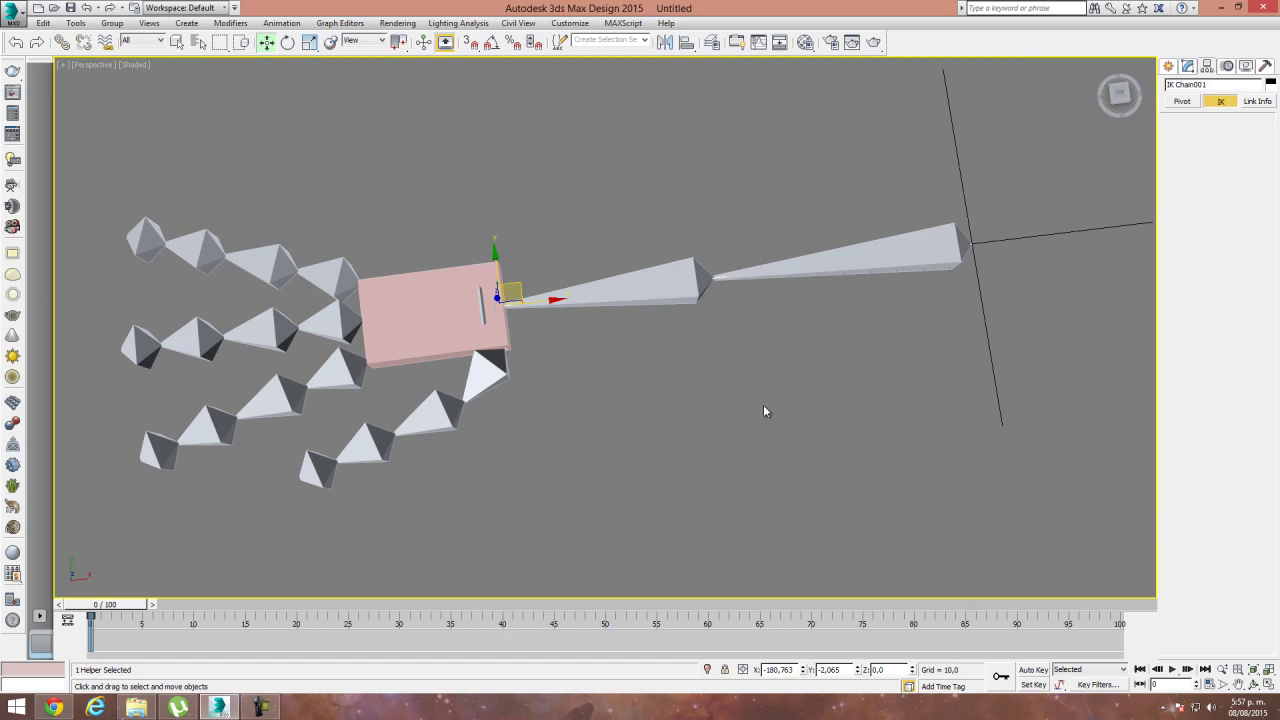
pyautogui.moveTo(631, 392); pyautogui.dragTo(574, 383, button='middle')
pyautogui.scroll(-4, 549, 395)
pyautogui.keyDown('alt'); pyautogui.moveTo(661, 420); pyautogui.dragTo(680, 383, button='middle'); pyautogui.keyUp('alt')
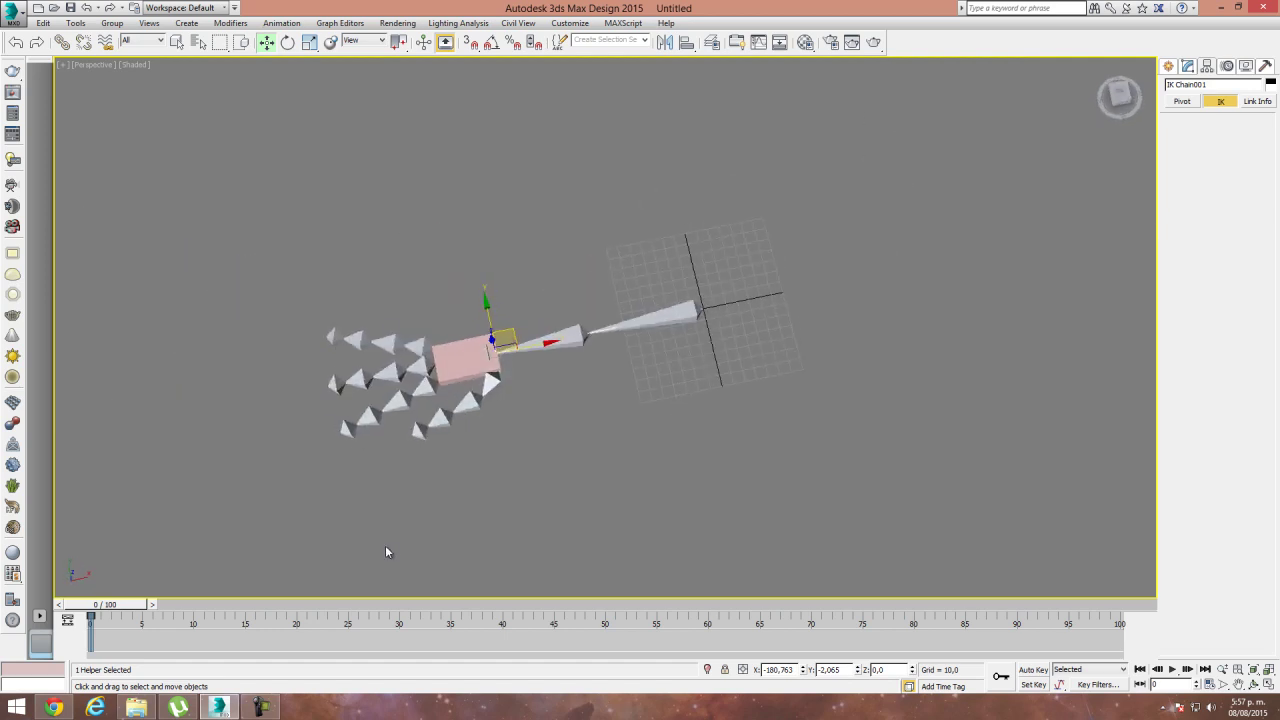
pyautogui.scroll(5, 443, 423)
pyautogui.keyDown('alt'); pyautogui.moveTo(557, 380); pyautogui.dragTo(604, 400, button='middle'); pyautogui.keyUp('alt')
pyautogui.click(261, 707)
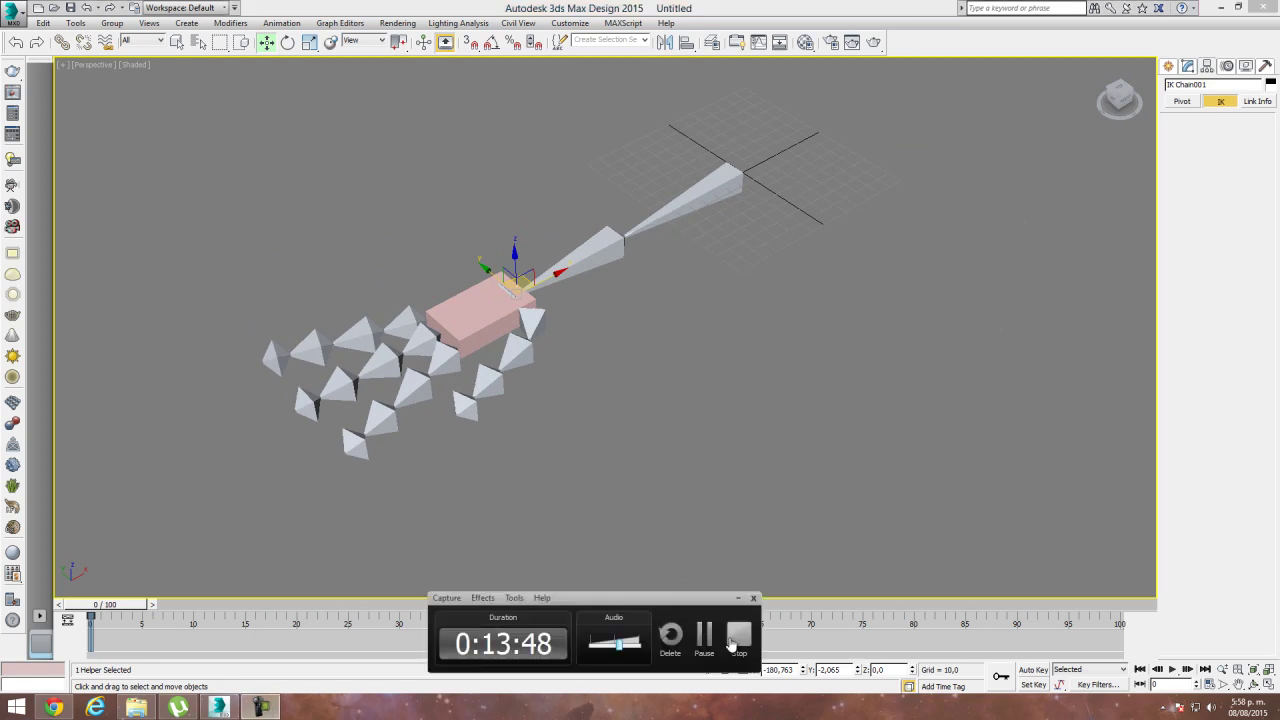